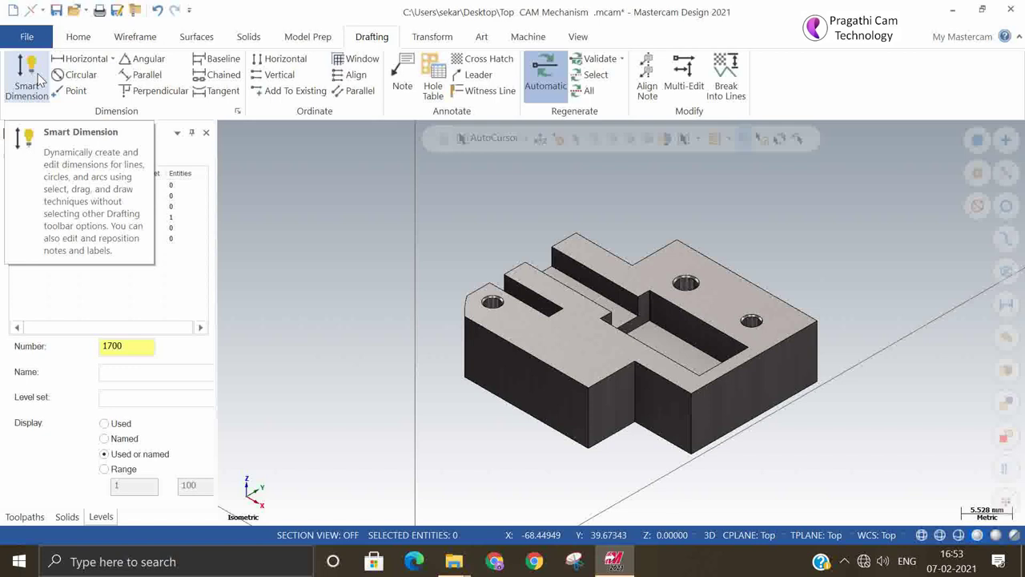
pyautogui.click(113, 59)
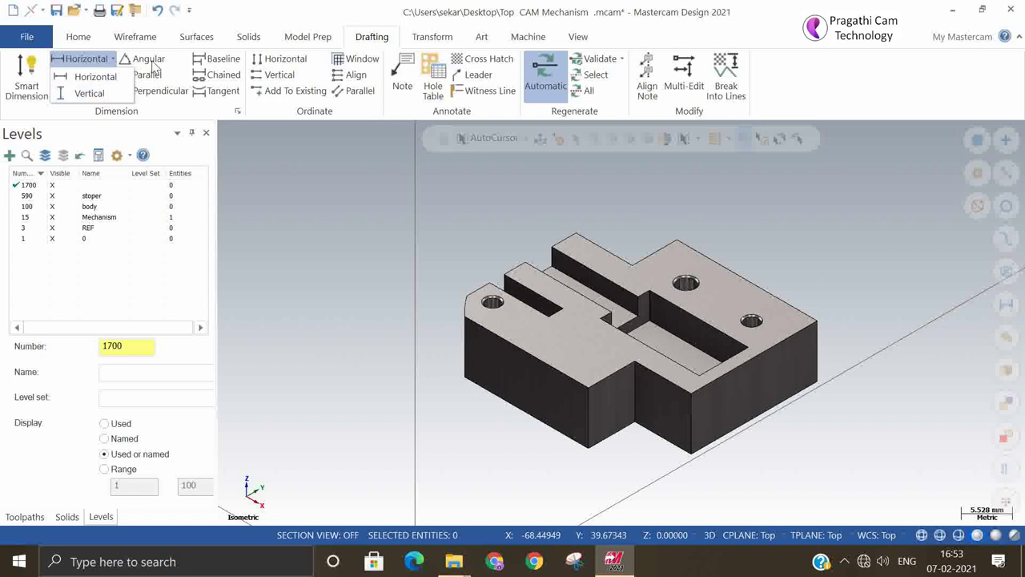
pyautogui.click(238, 152)
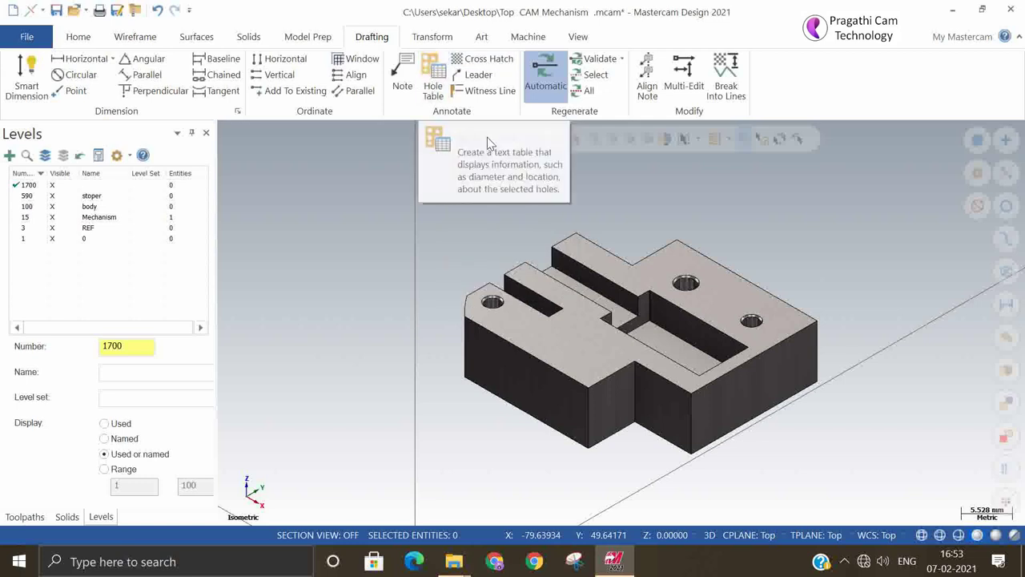
# - Create a solid drawing layout from the Third Eye Template-1 A4.mcam template with the 4 View DIN method and scale factor 1.0
pyautogui.click(258, 37)
pyautogui.click(660, 76)
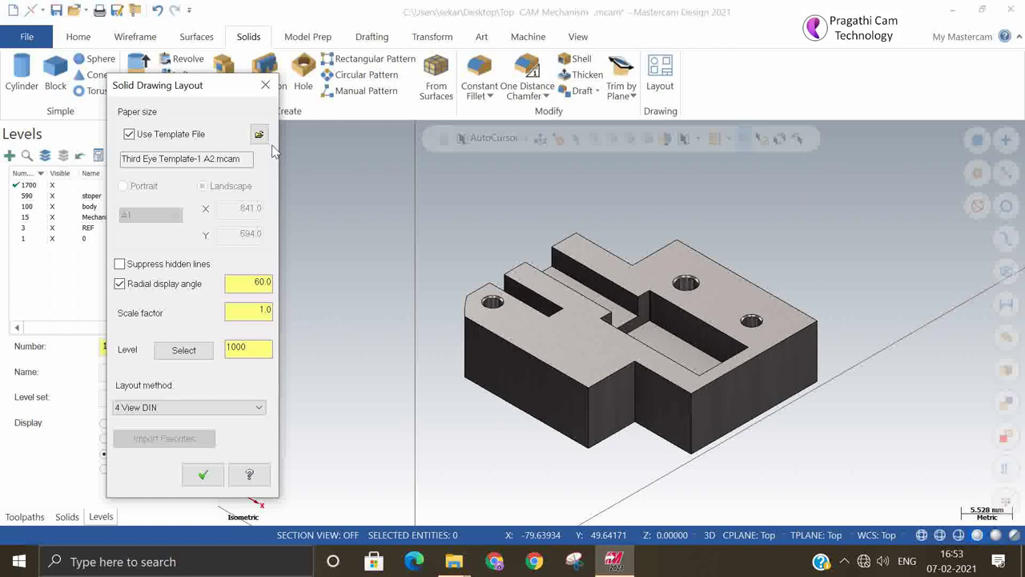
pyautogui.click(259, 134)
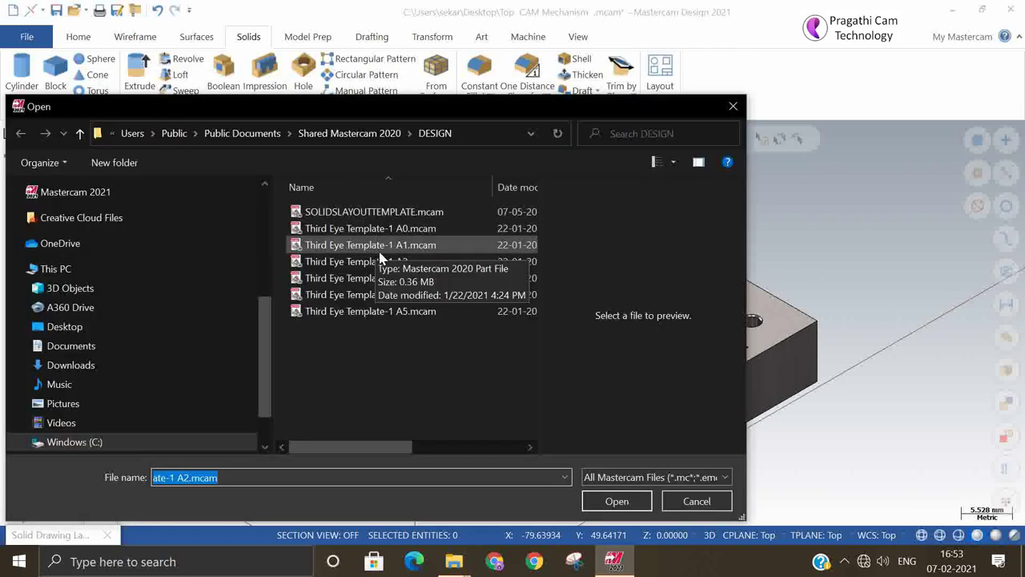
pyautogui.click(393, 295)
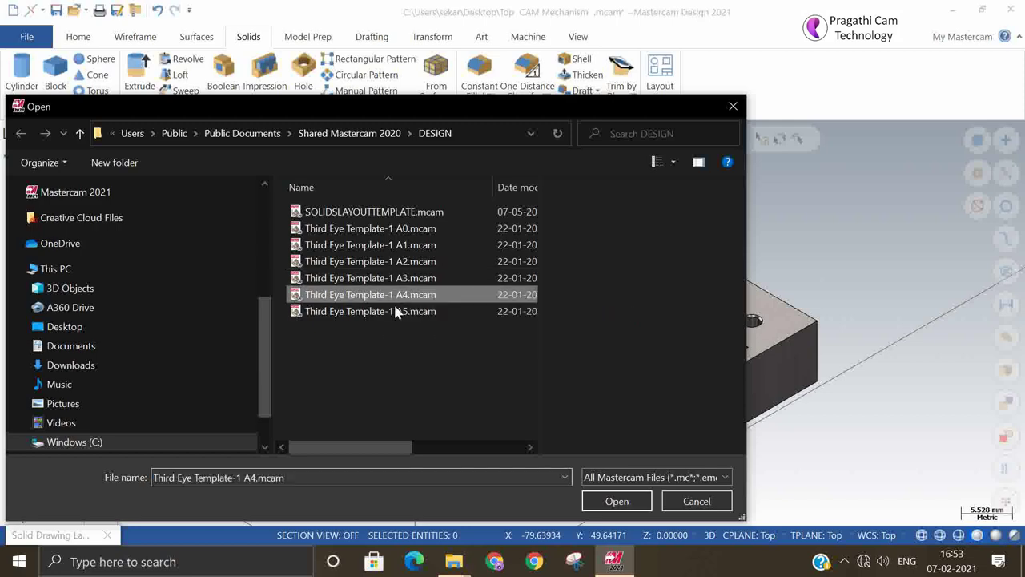
pyautogui.click(617, 502)
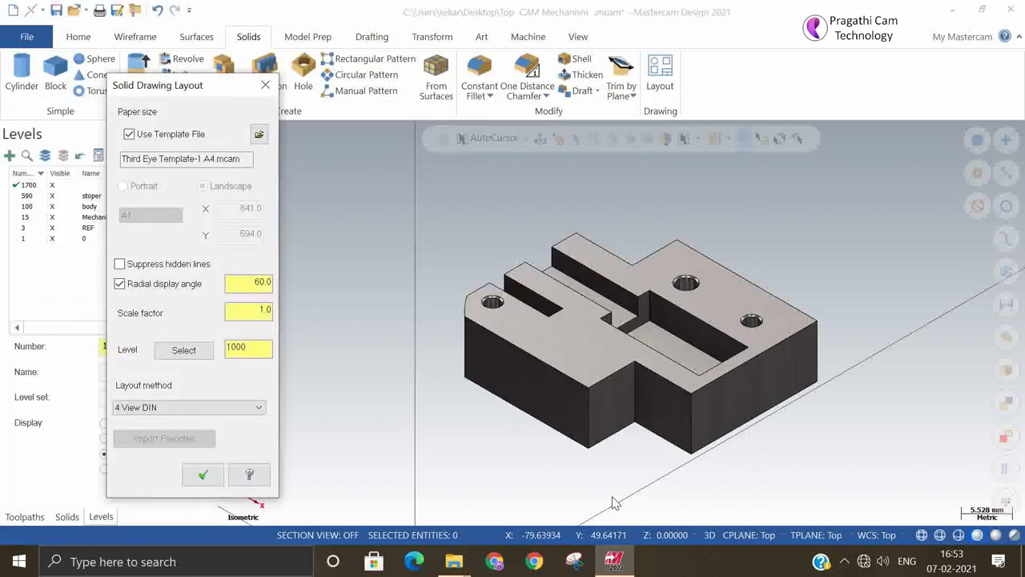
pyautogui.click(202, 475)
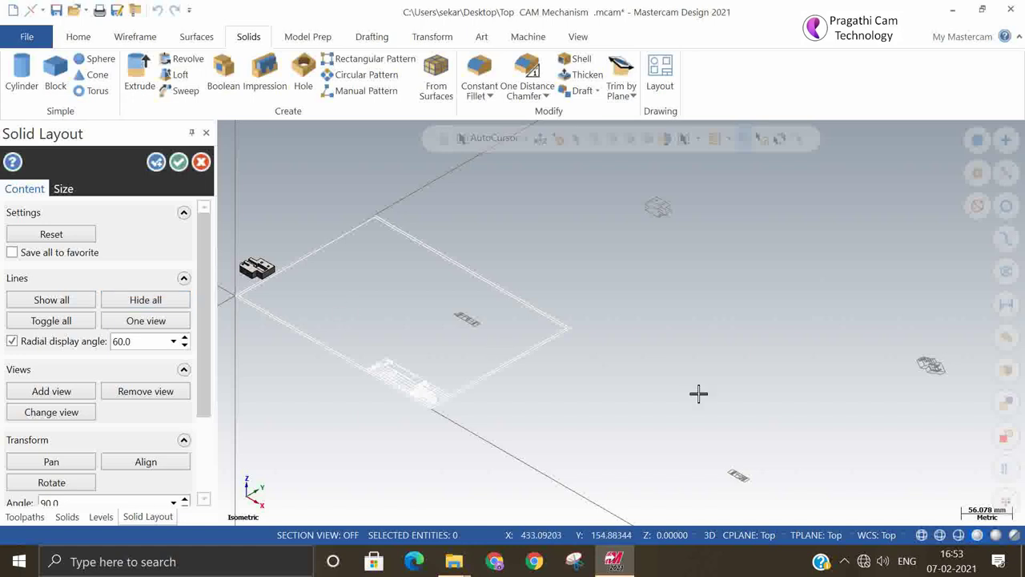
# - Reset the solid layout to the Third Eye Template-1 A3.mcam template, keeping the 4 View DIN method
pyautogui.rightClick(757, 357)
pyautogui.click(795, 177)
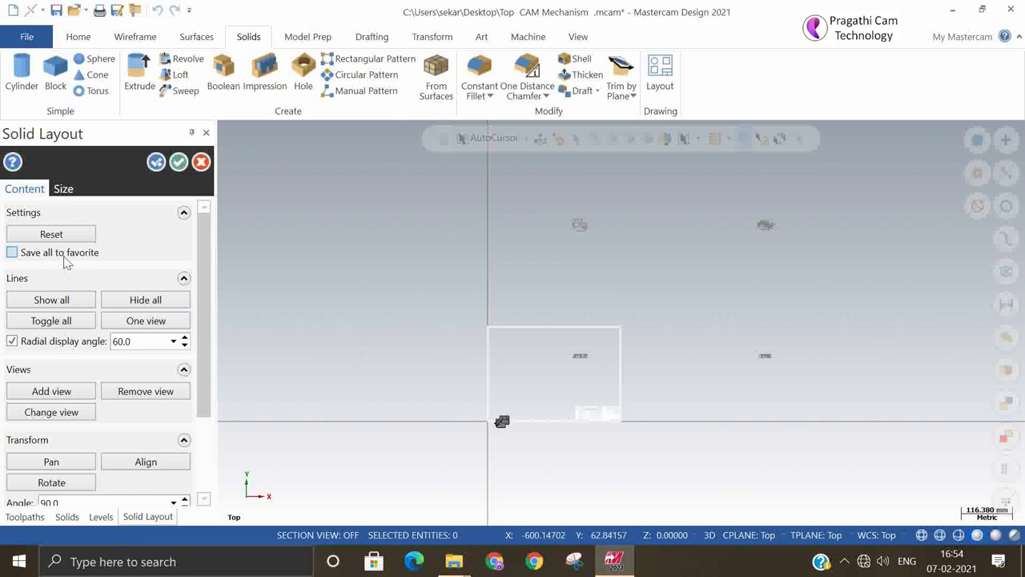
pyautogui.click(51, 235)
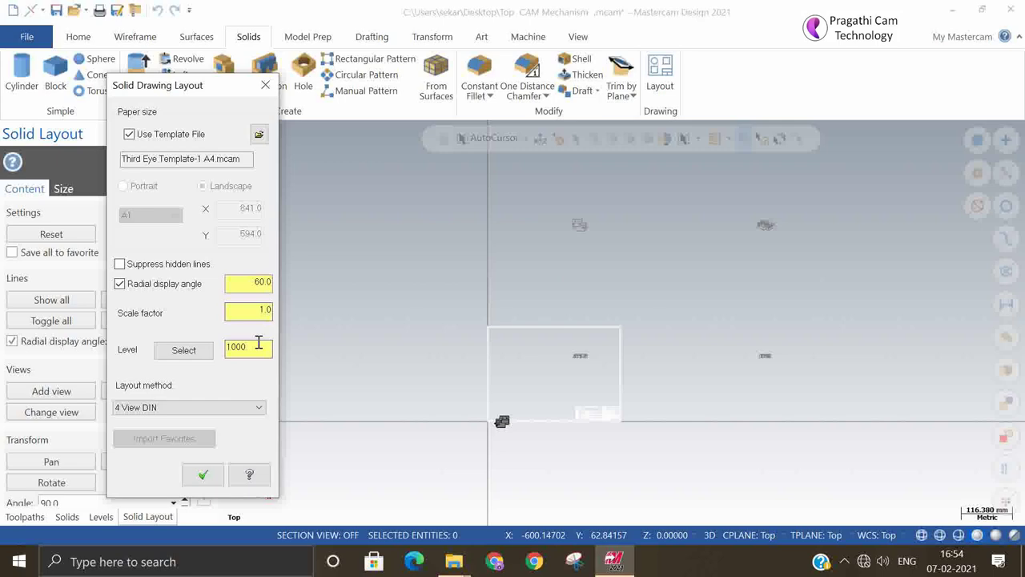
pyautogui.click(259, 134)
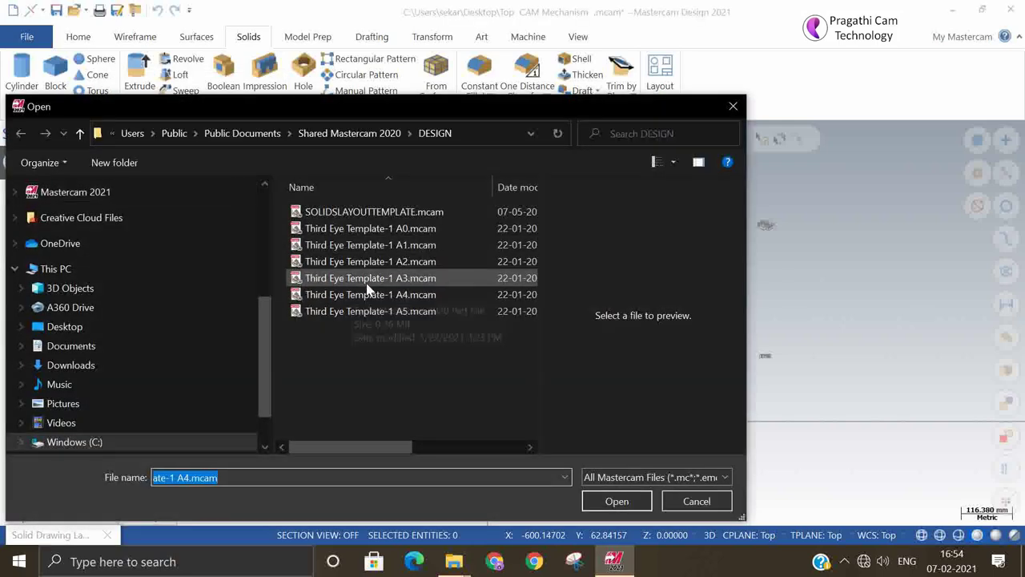
pyautogui.click(369, 278)
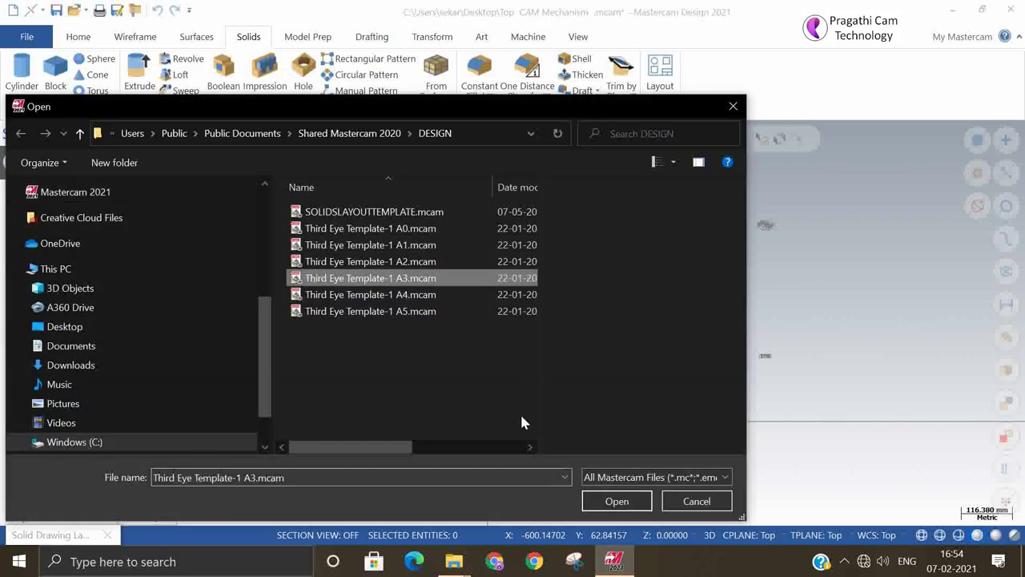
pyautogui.click(614, 502)
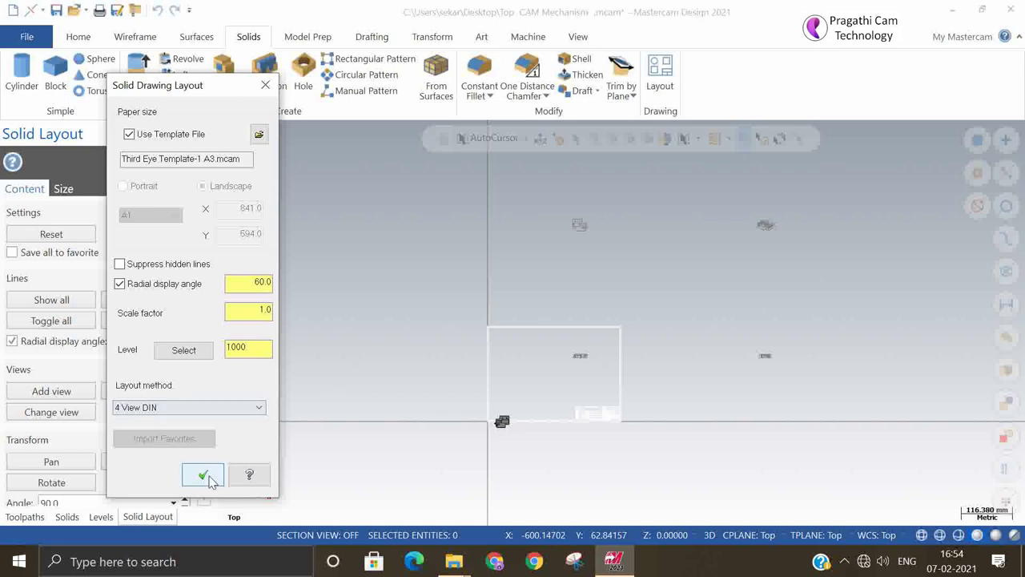
pyautogui.click(203, 476)
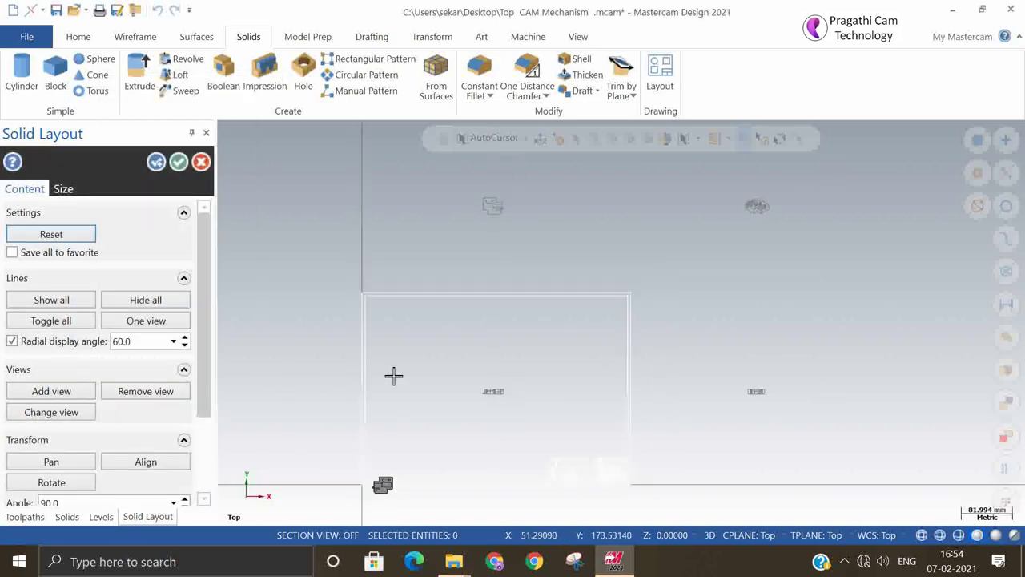
# - Hide the hidden lines in all layout views, show them again, and finish with them hidden
pyautogui.scroll(3, 493, 222)
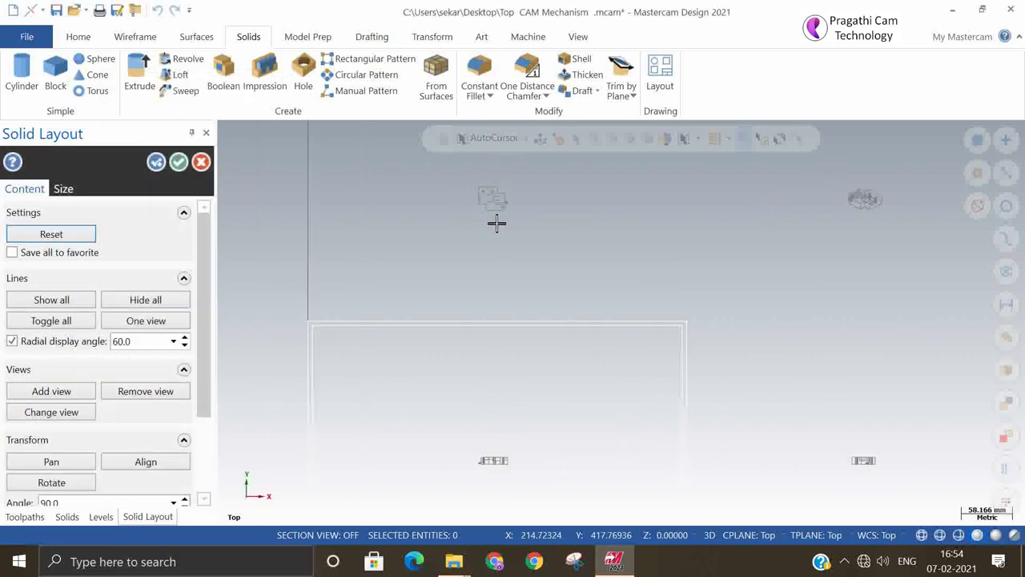
pyautogui.scroll(-2, 497, 223)
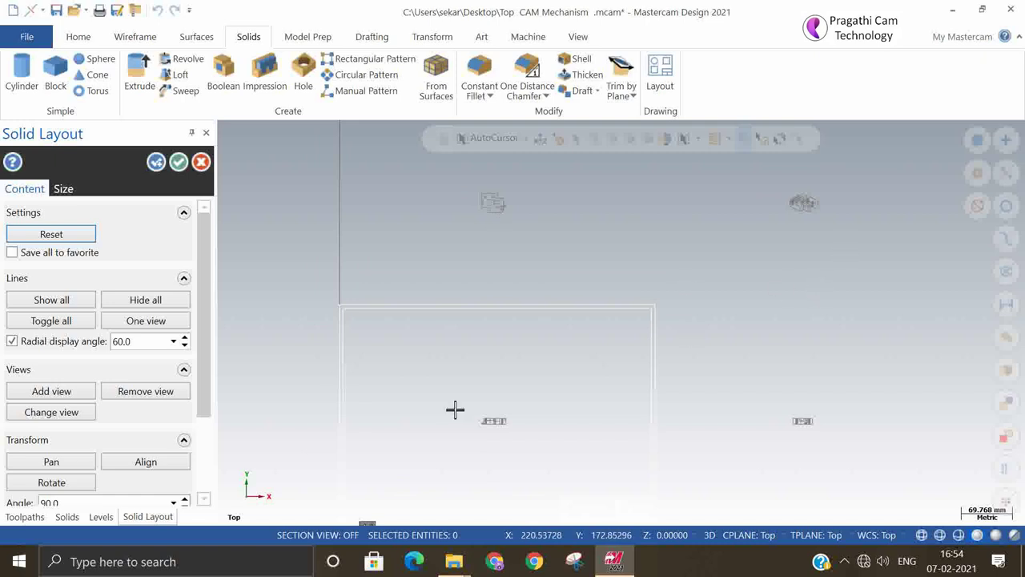
pyautogui.moveTo(210, 280)
pyautogui.mouseDown()
pyautogui.moveTo(204, 339)
pyautogui.moveTo(174, 343)
pyautogui.moveTo(207, 298)
pyautogui.moveTo(215, 259)
pyautogui.mouseUp()
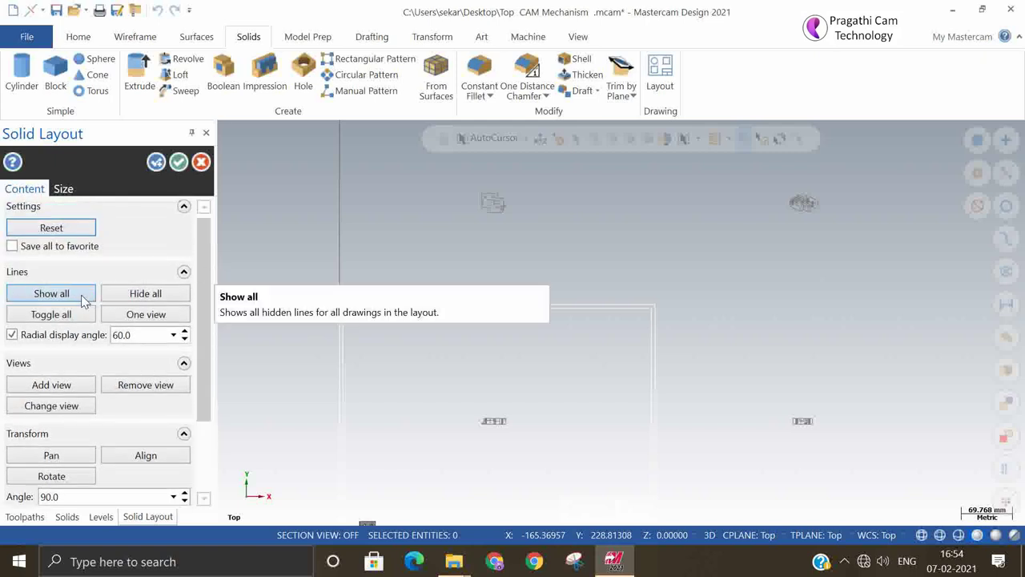
pyautogui.scroll(5, 497, 195)
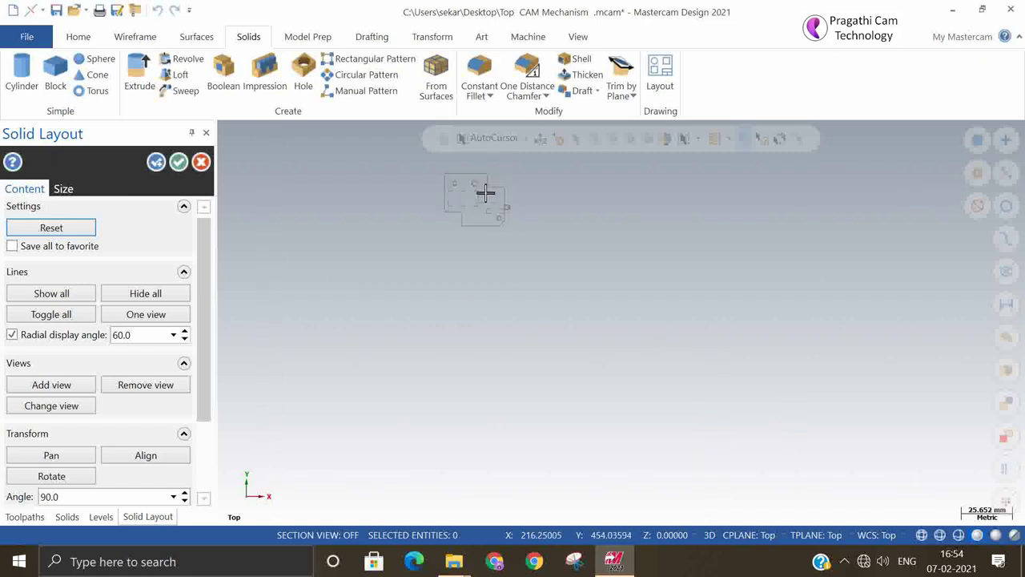
pyautogui.scroll(5, 451, 217)
pyautogui.scroll(-6, 465, 461)
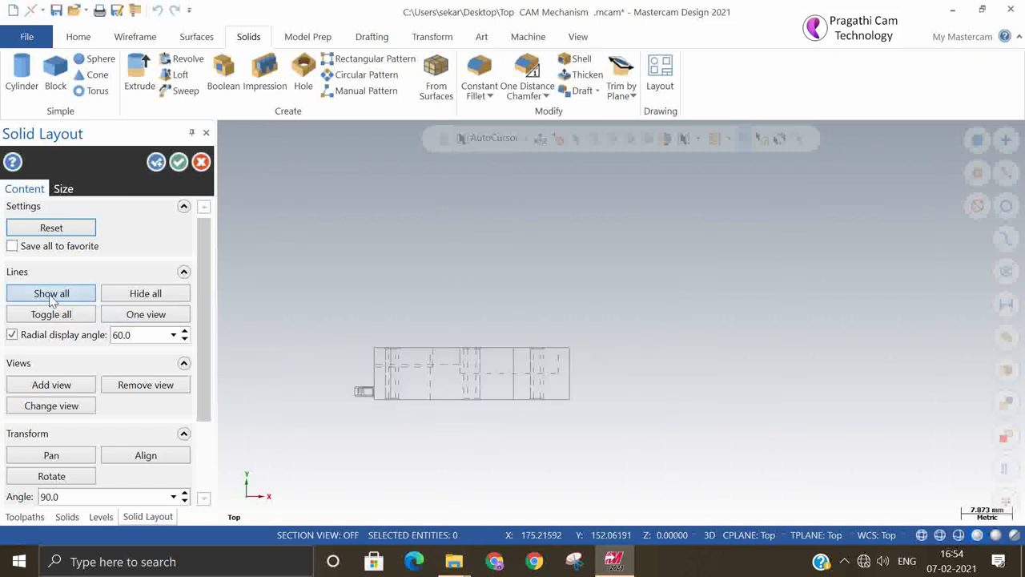
pyautogui.click(152, 295)
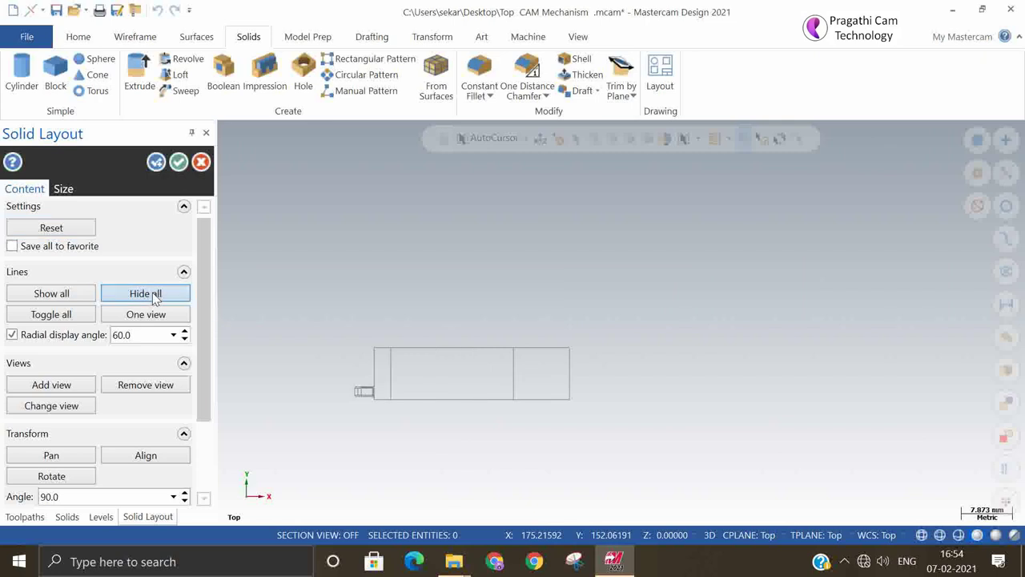
pyautogui.click(96, 295)
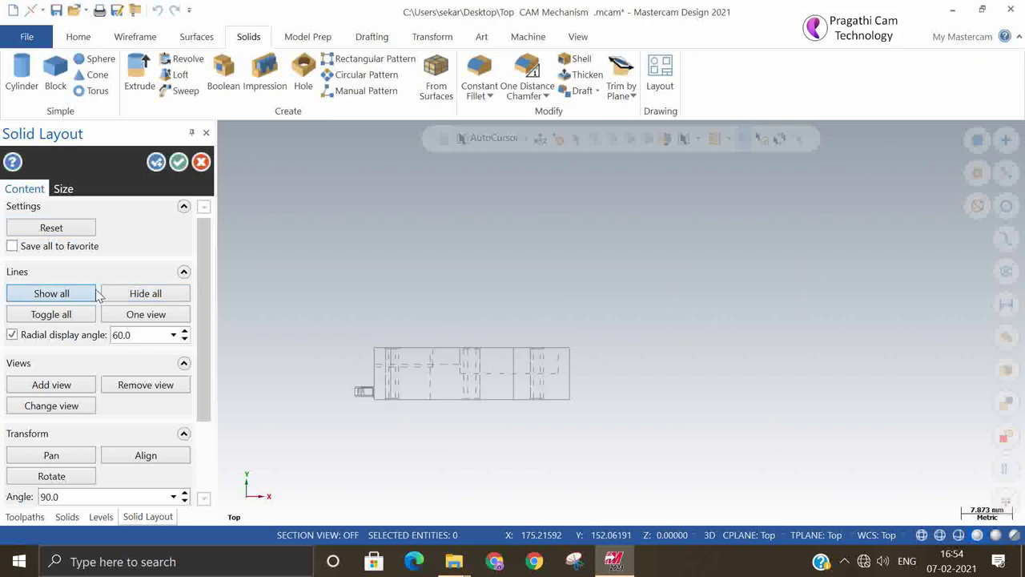
pyautogui.click(128, 294)
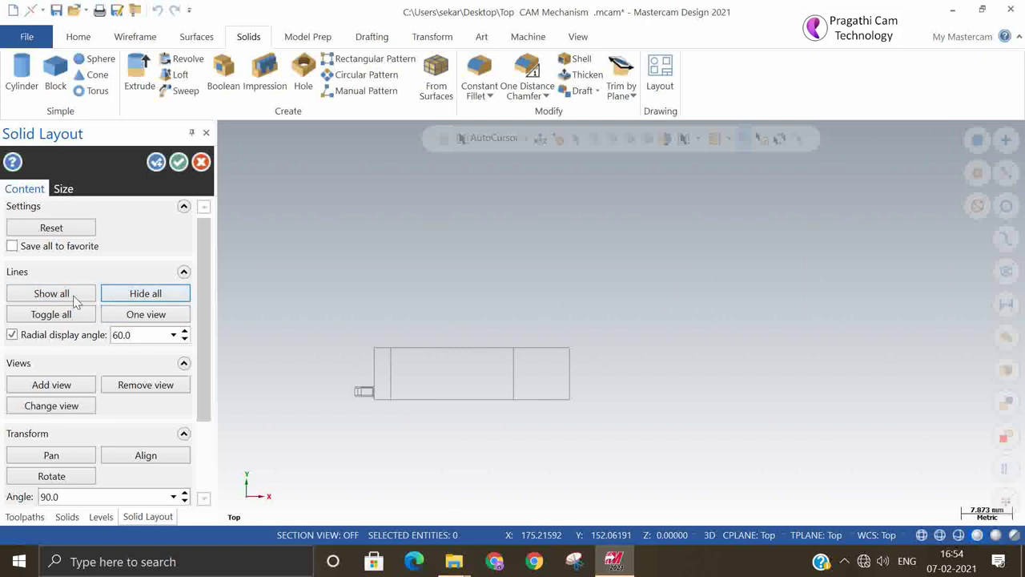
# - Toggle the hidden lines individually in the front view and in the side view beside it
pyautogui.click(137, 316)
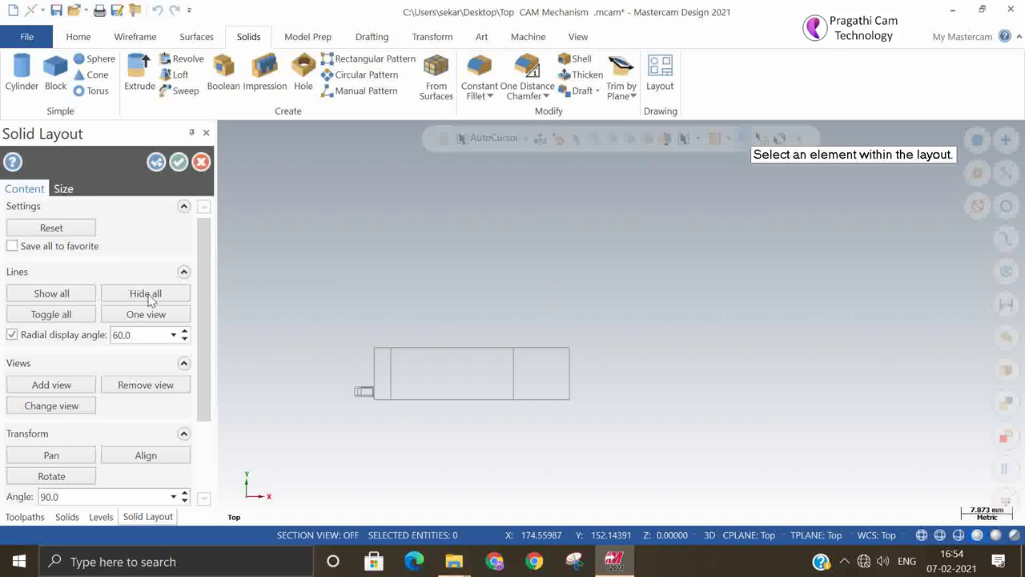
pyautogui.click(533, 366)
pyautogui.scroll(-4, 326, 257)
pyautogui.scroll(-2, 322, 259)
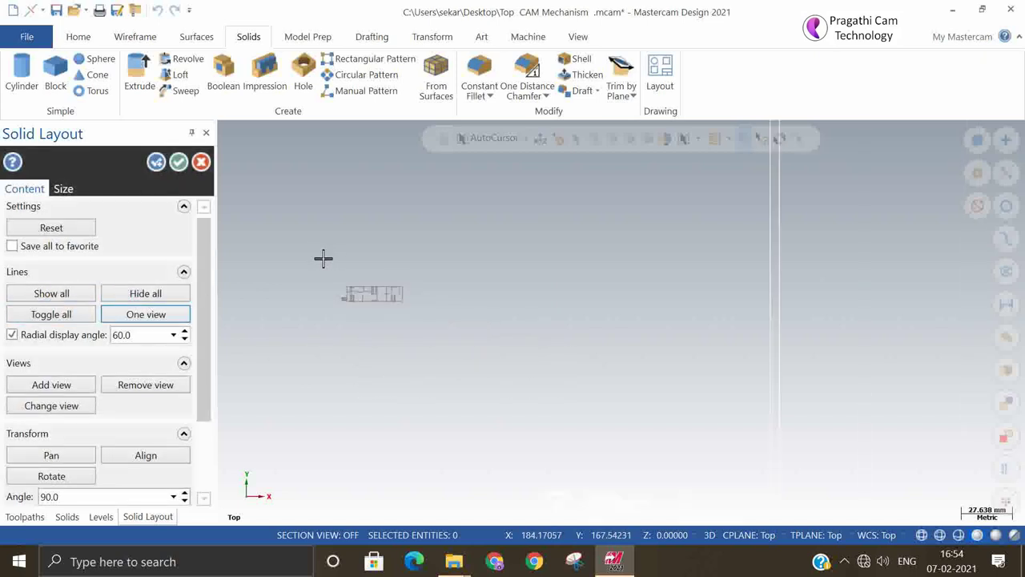
pyautogui.moveTo(508, 457); pyautogui.dragTo(789, 326, button='middle')
pyautogui.scroll(4, 781, 326)
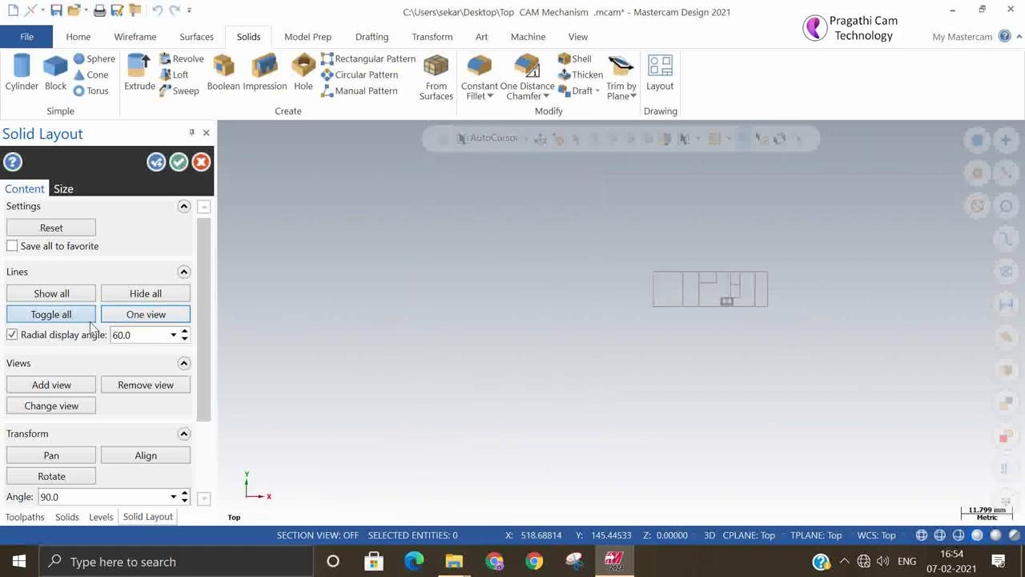
pyautogui.click(121, 318)
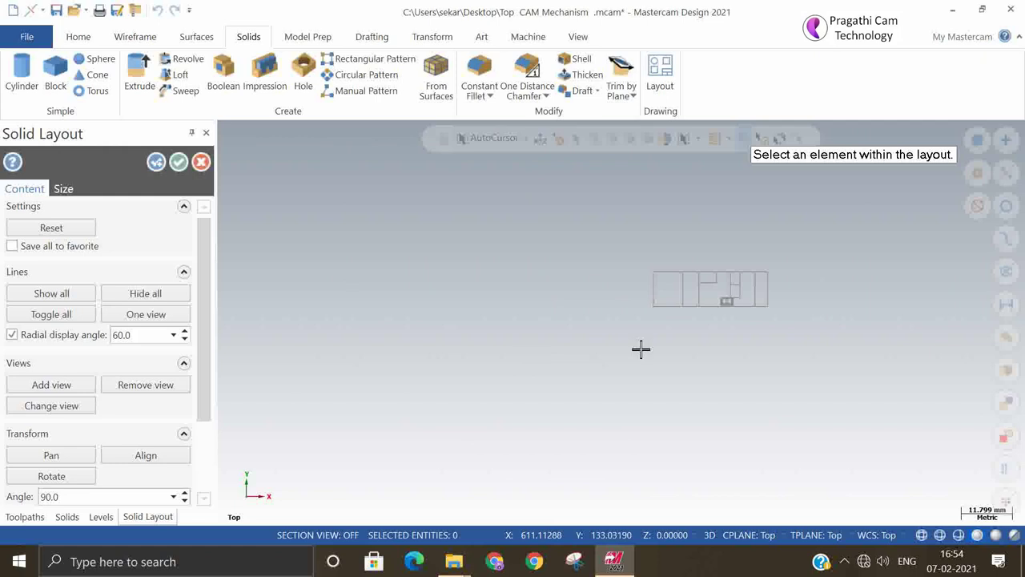
pyautogui.click(672, 290)
# - Show the hidden lines in all layout views and dismiss the file-version notice
pyautogui.scroll(-7, 742, 454)
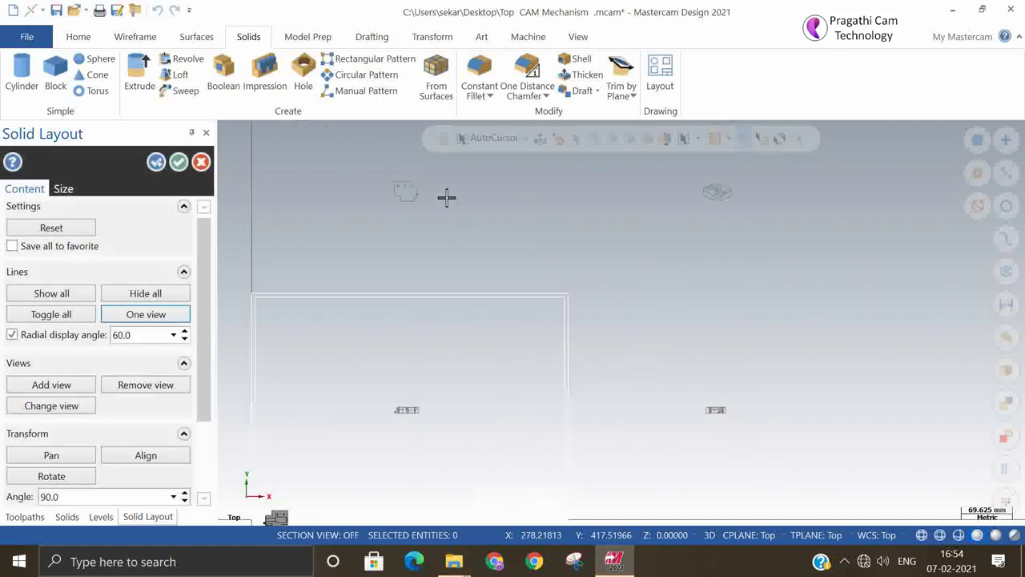
pyautogui.scroll(6, 396, 188)
pyautogui.scroll(1, 429, 198)
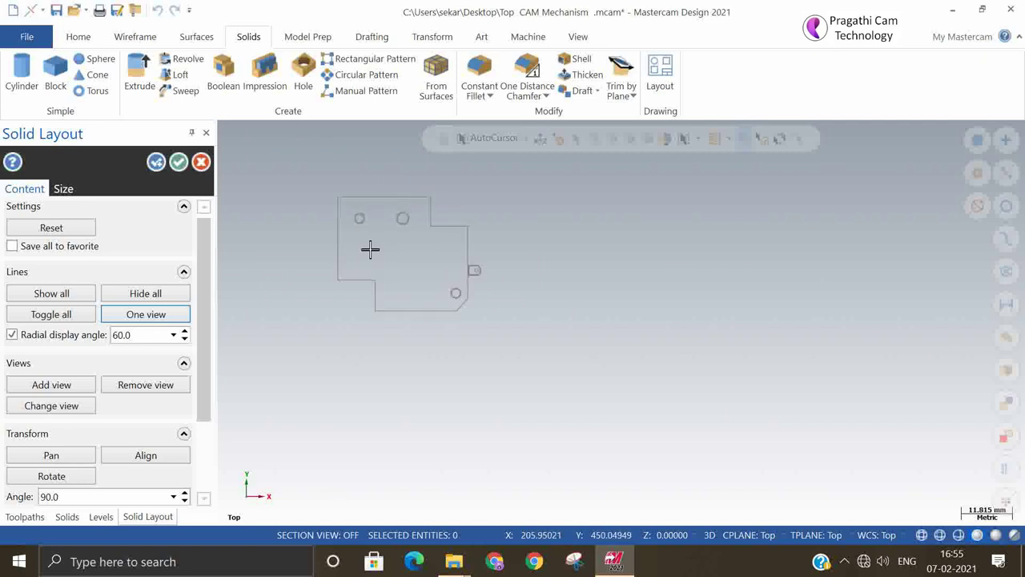
pyautogui.click(70, 295)
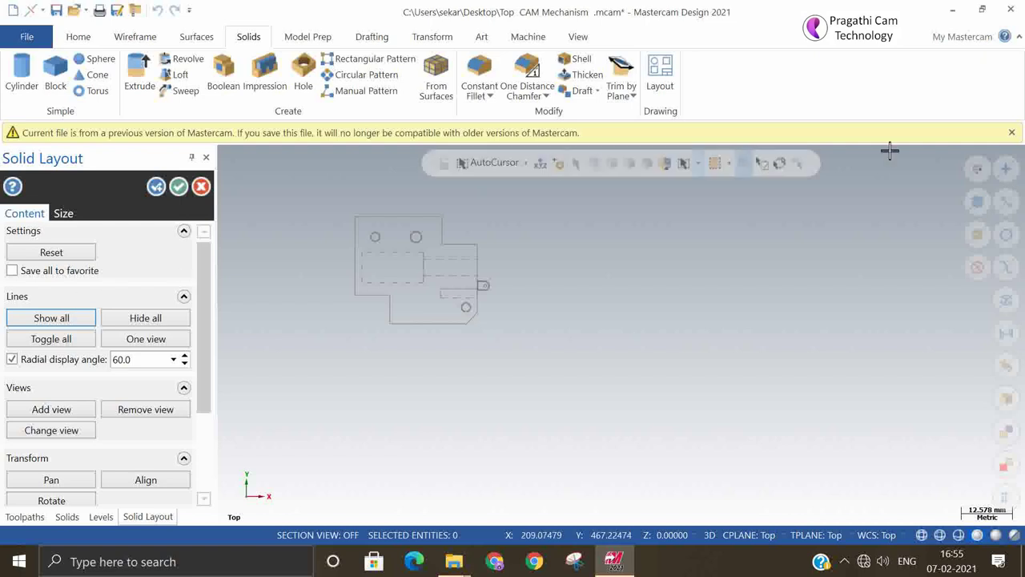
pyautogui.click(1011, 133)
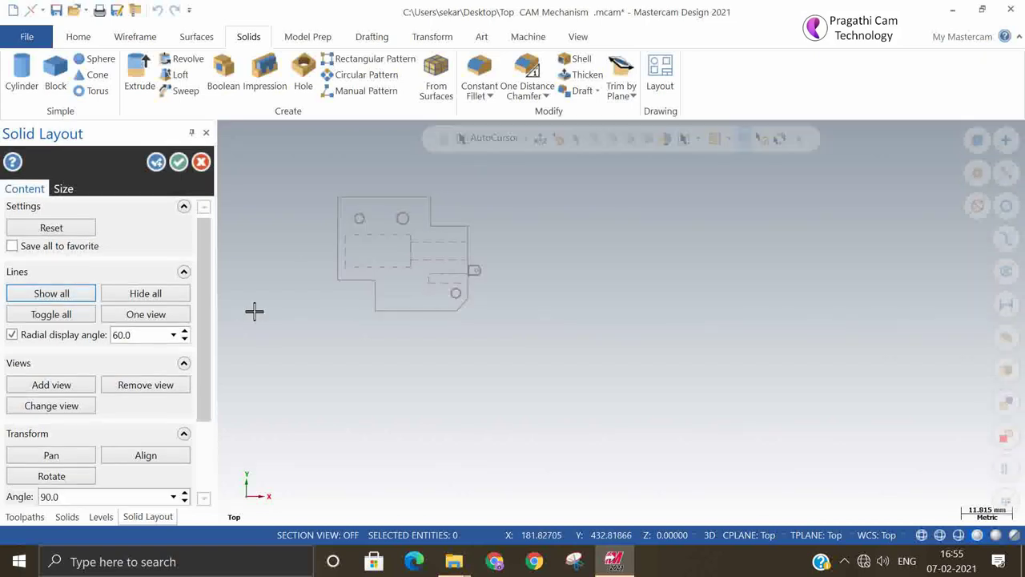
# - Reset the layout with the A3 template, scale factor 1.0, level 1000 and 4 View DIN, and inspect the regenerated views
pyautogui.scroll(-1, 681, 330)
pyautogui.scroll(-5, 442, 228)
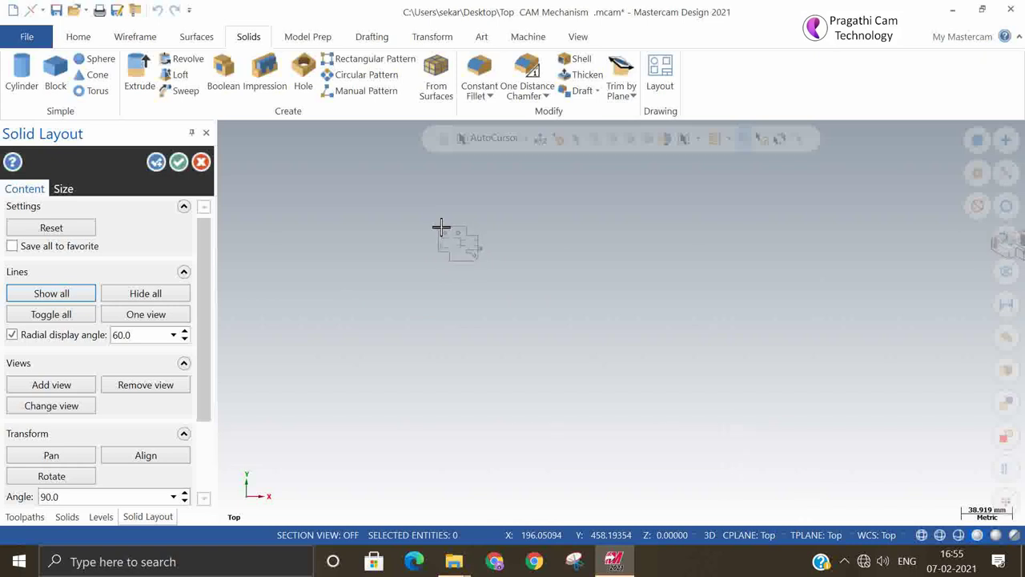
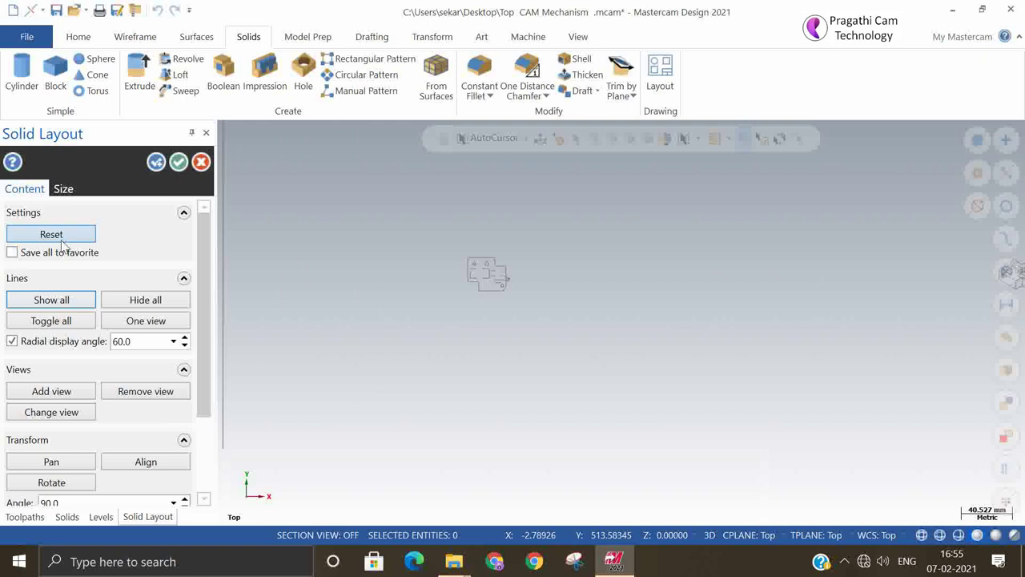
pyautogui.click(63, 237)
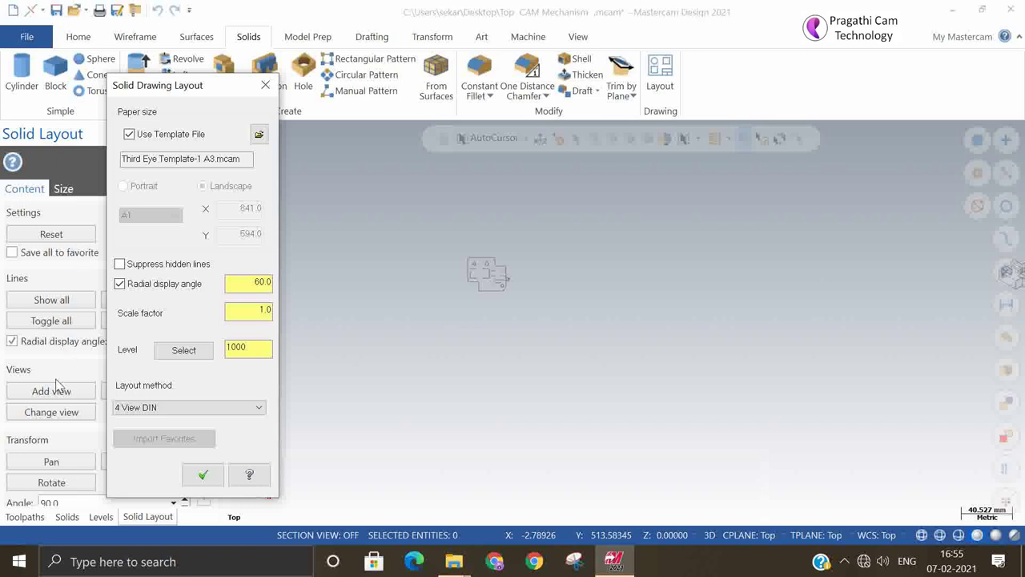
pyautogui.click(203, 474)
pyautogui.scroll(-2, 416, 403)
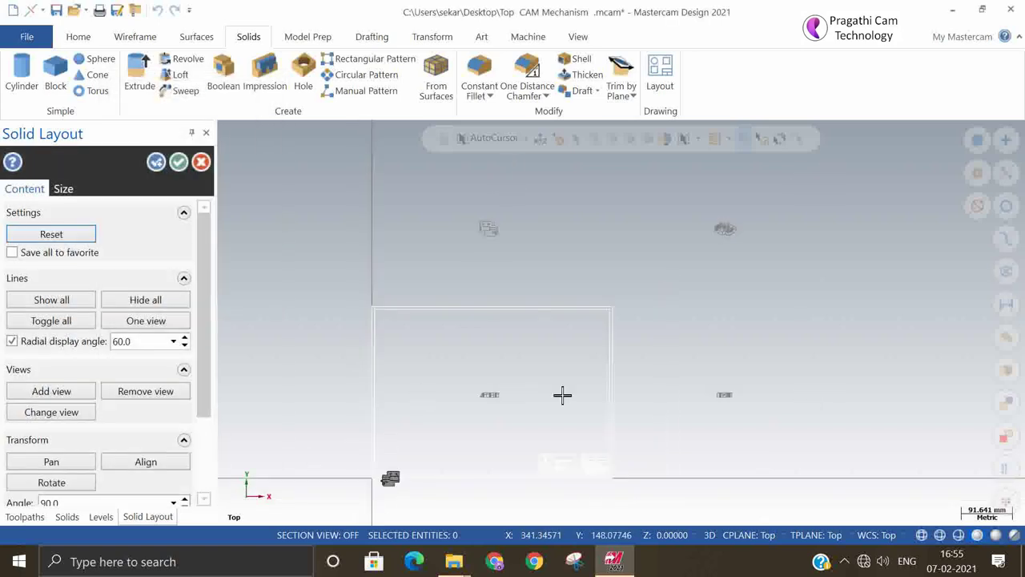
pyautogui.scroll(2, 563, 393)
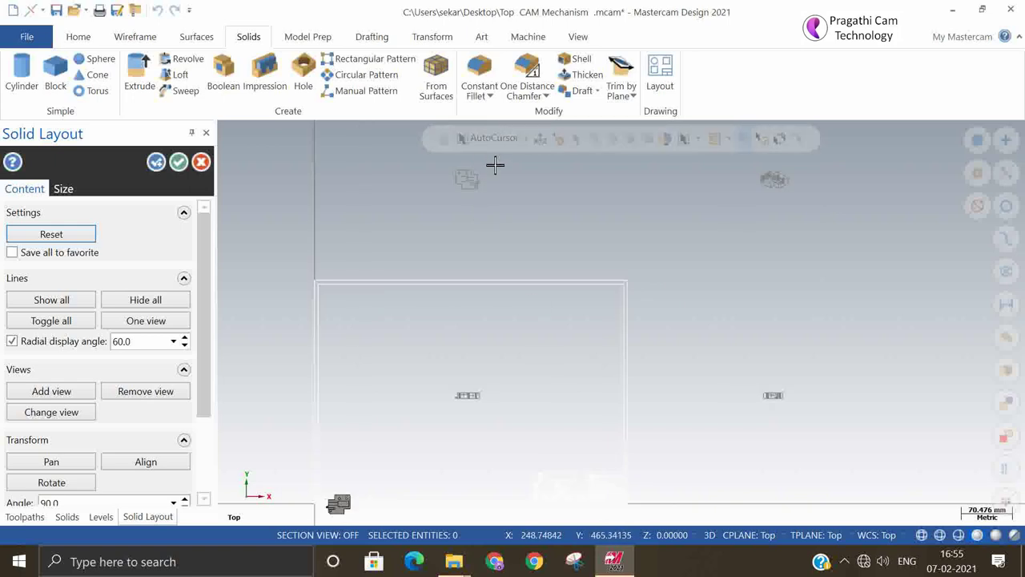
pyautogui.scroll(3, 459, 406)
pyautogui.scroll(4, 458, 405)
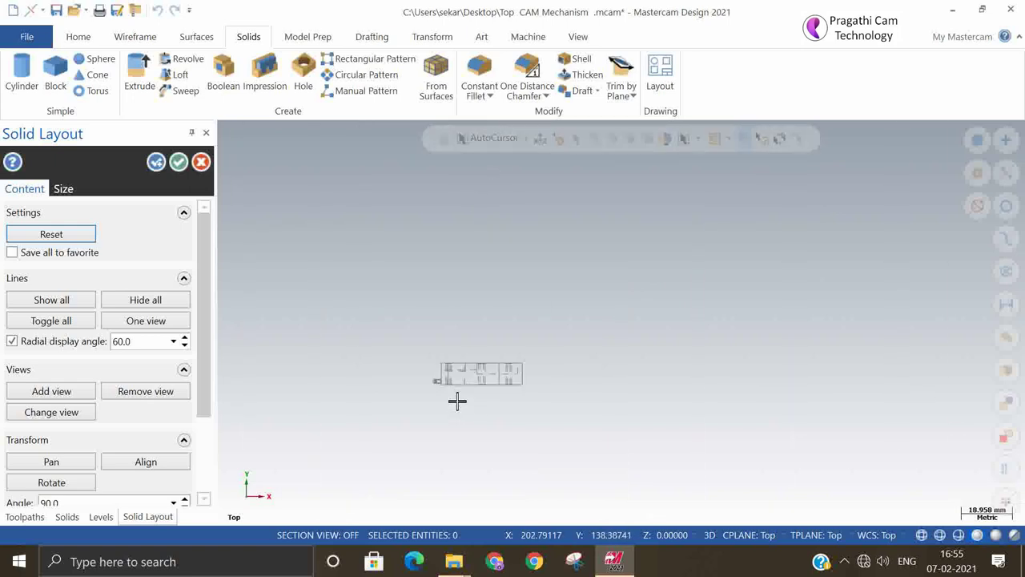
# - Rotate the plan view above the front view twice by 90 degrees within the solid layout
pyautogui.scroll(-7, 578, 439)
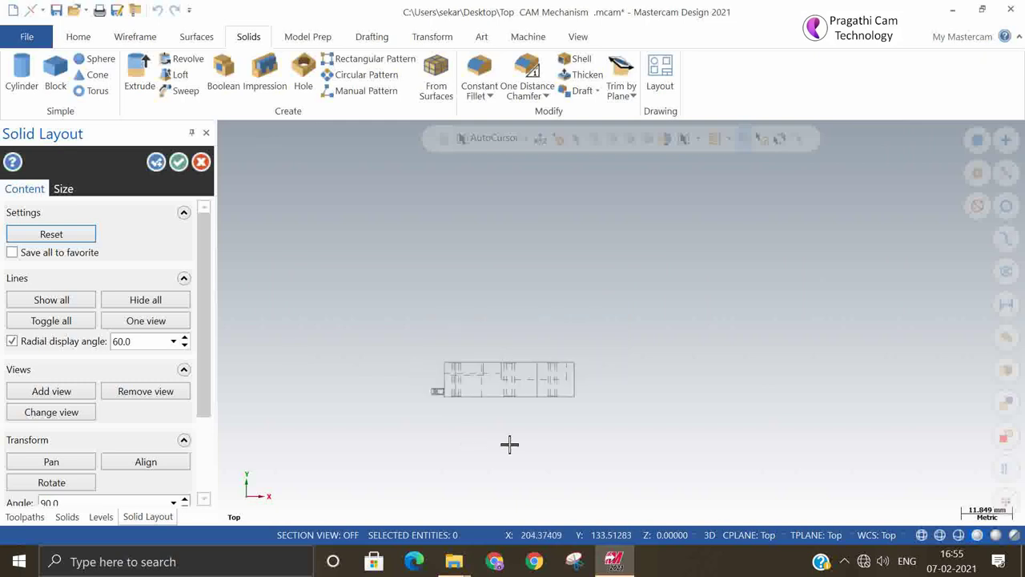
pyautogui.scroll(-1, 579, 439)
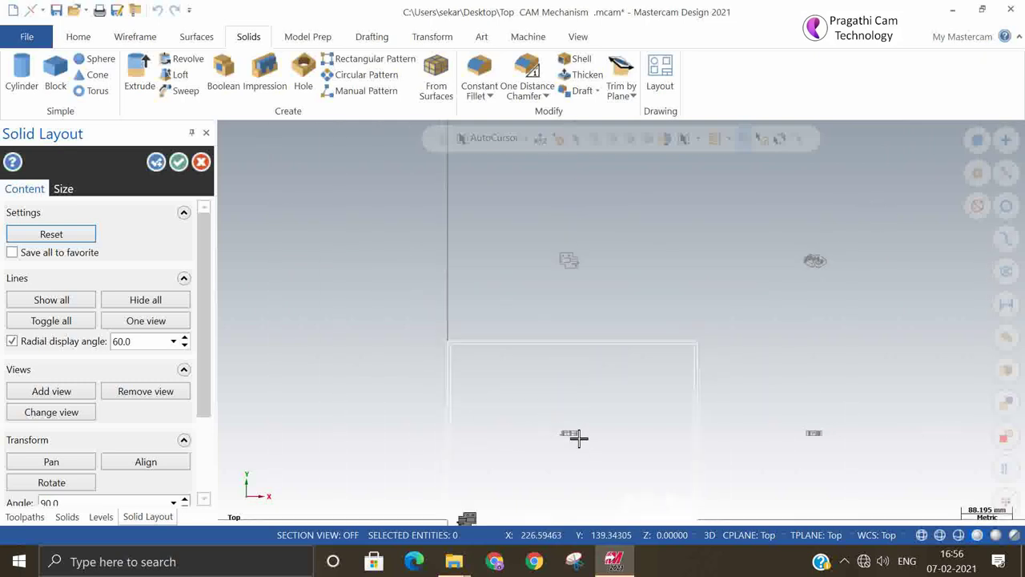
pyautogui.scroll(1, 561, 256)
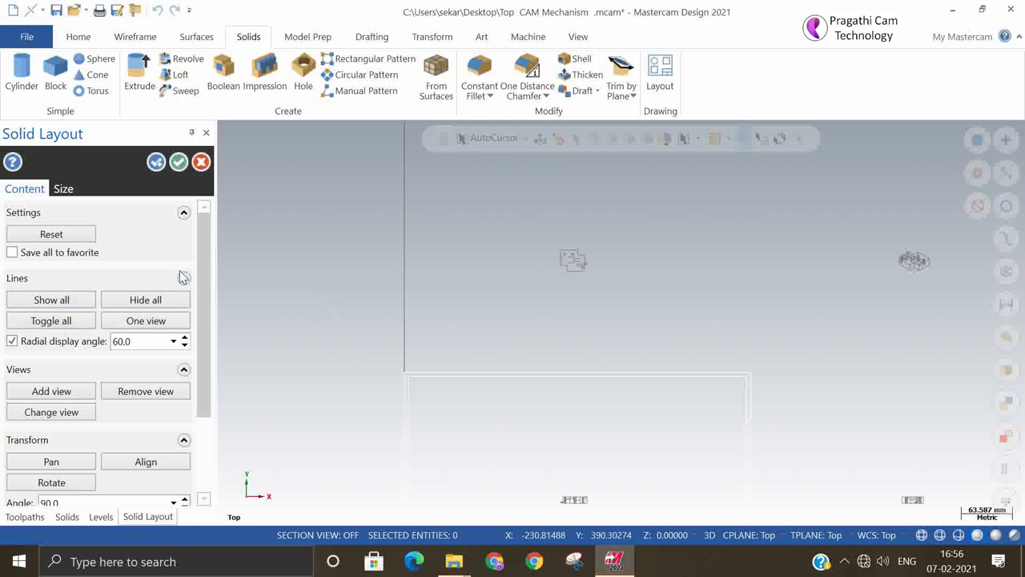
pyautogui.click(51, 482)
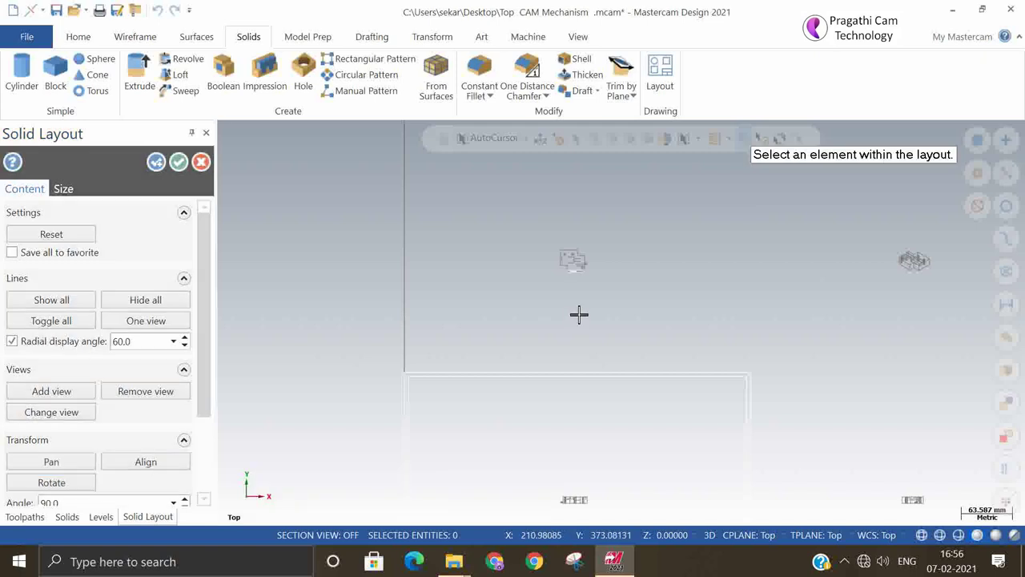
pyautogui.click(580, 268)
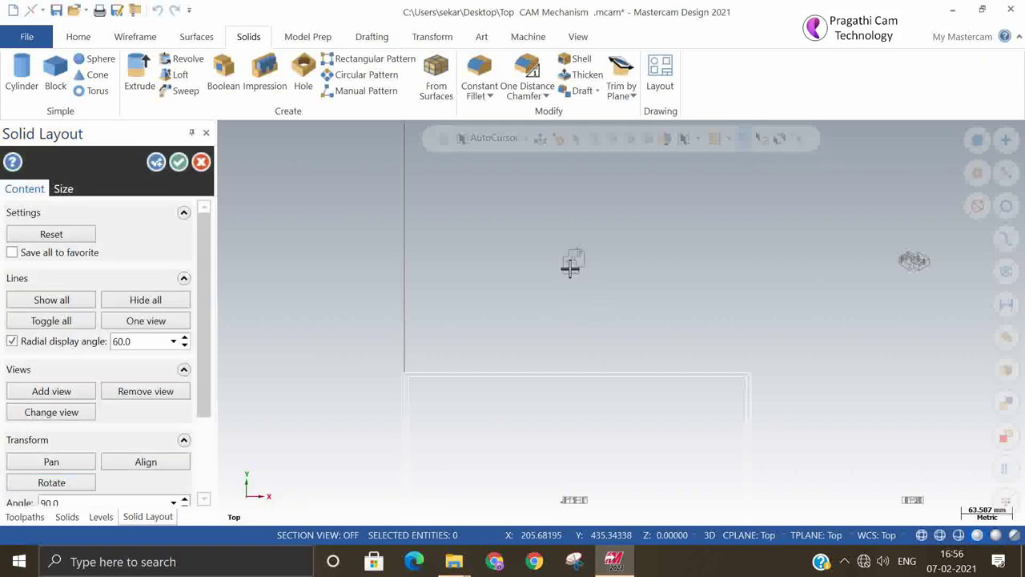
pyautogui.click(80, 483)
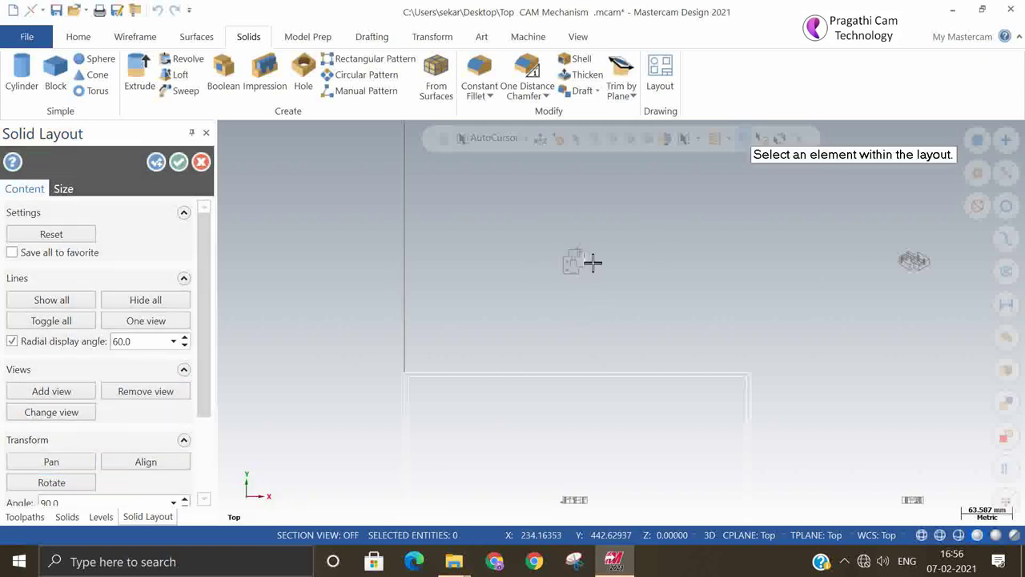
pyautogui.click(574, 263)
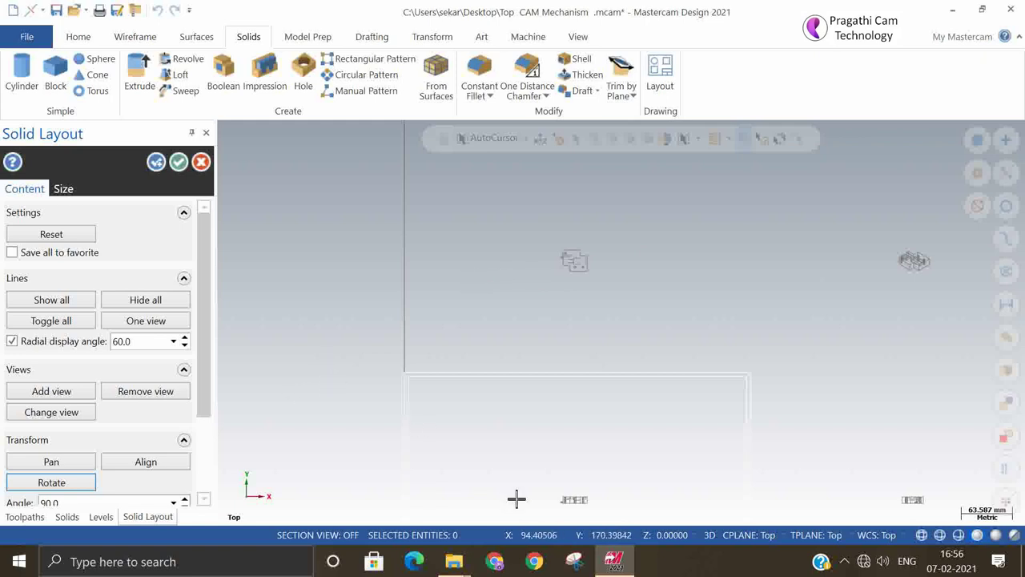
pyautogui.scroll(1, 572, 494)
pyautogui.scroll(5, 565, 232)
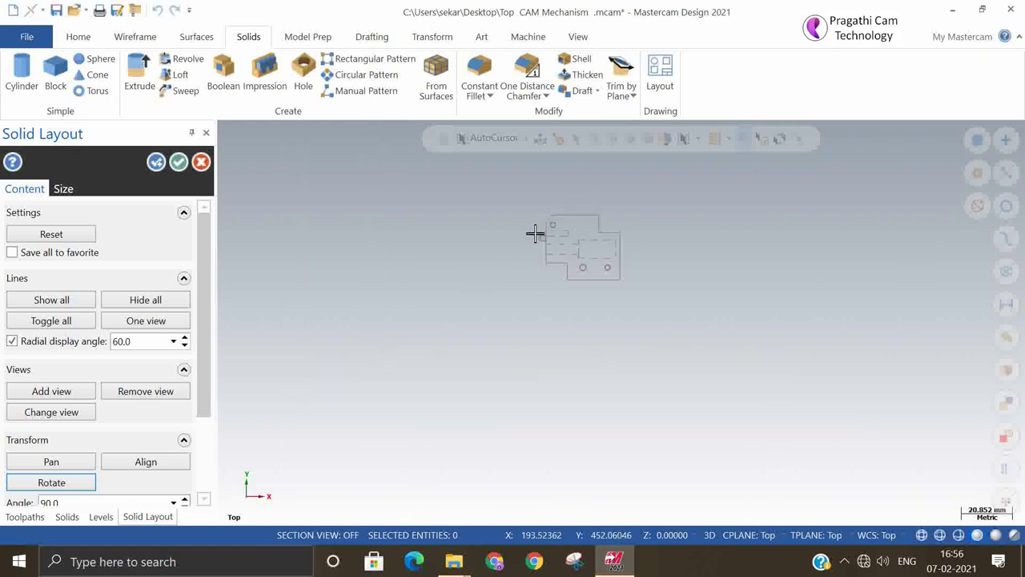
pyautogui.scroll(-6, 533, 221)
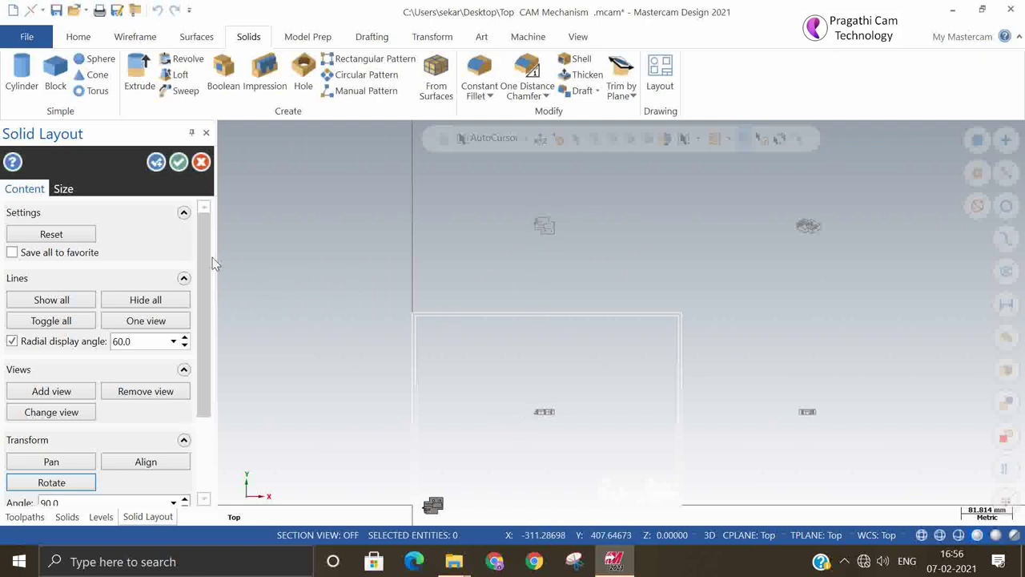
# - Add a straight vertical section through the middle of the front view with color 15 and scale 1.0, placed beside that view
pyautogui.moveTo(206, 258); pyautogui.dragTo(199, 403)
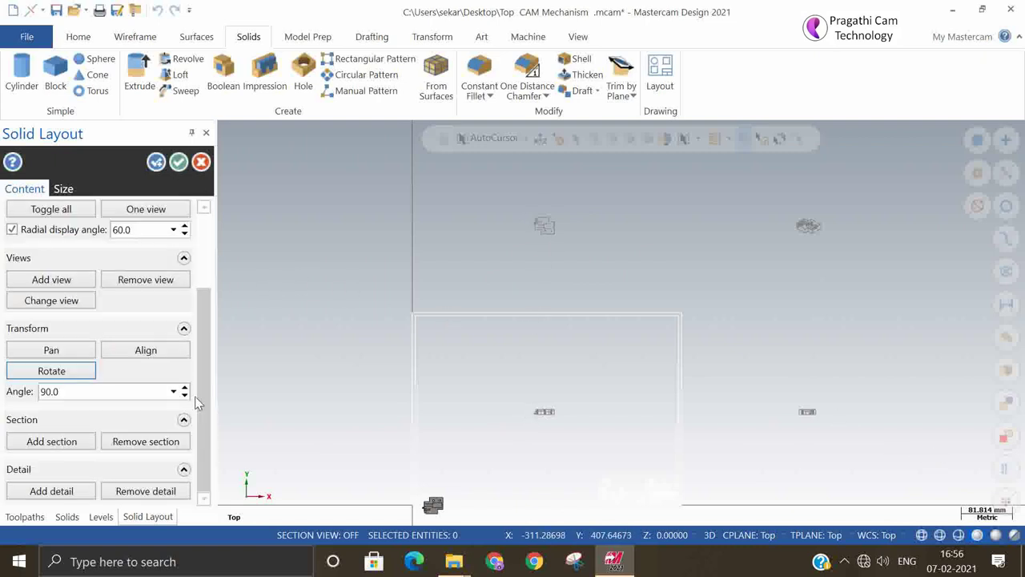
pyautogui.click(70, 443)
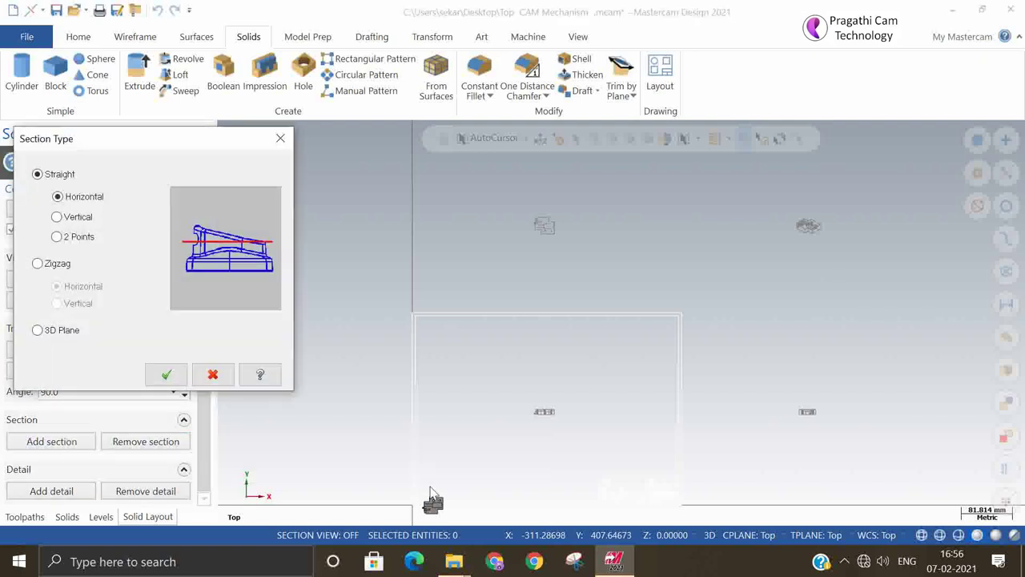
pyautogui.click(58, 217)
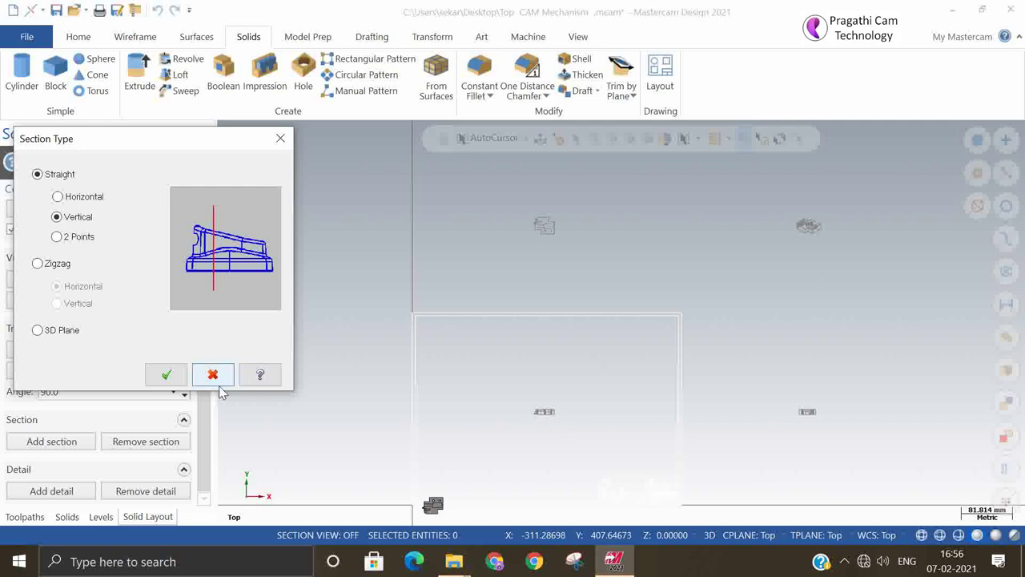
pyautogui.click(166, 374)
pyautogui.scroll(6, 566, 445)
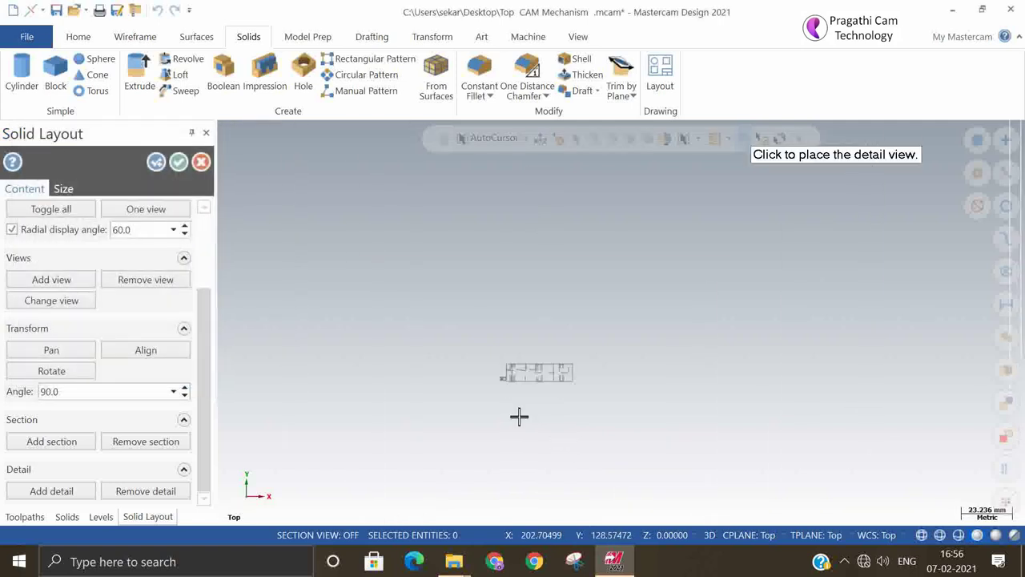
pyautogui.click(539, 370)
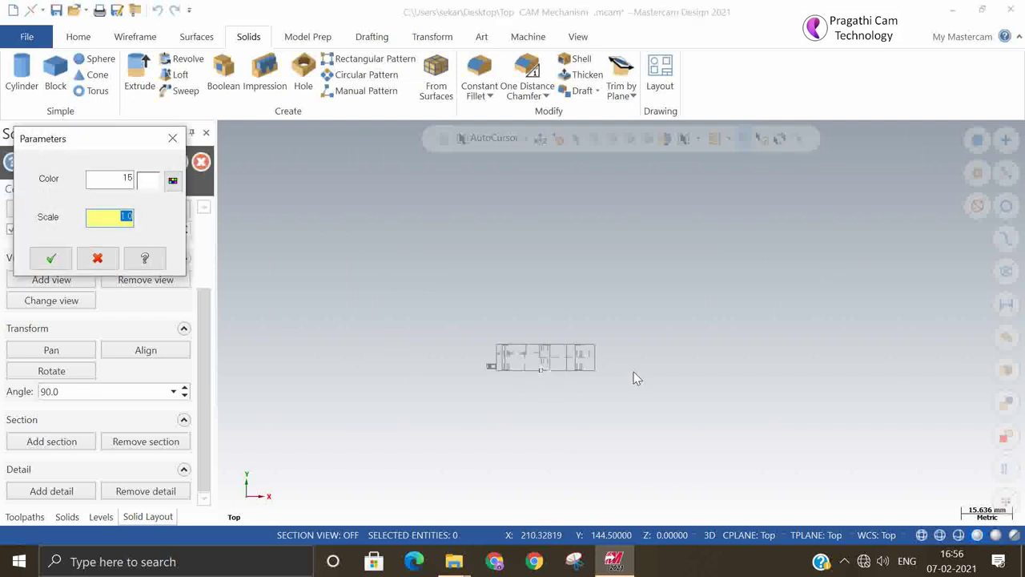
pyautogui.click(51, 260)
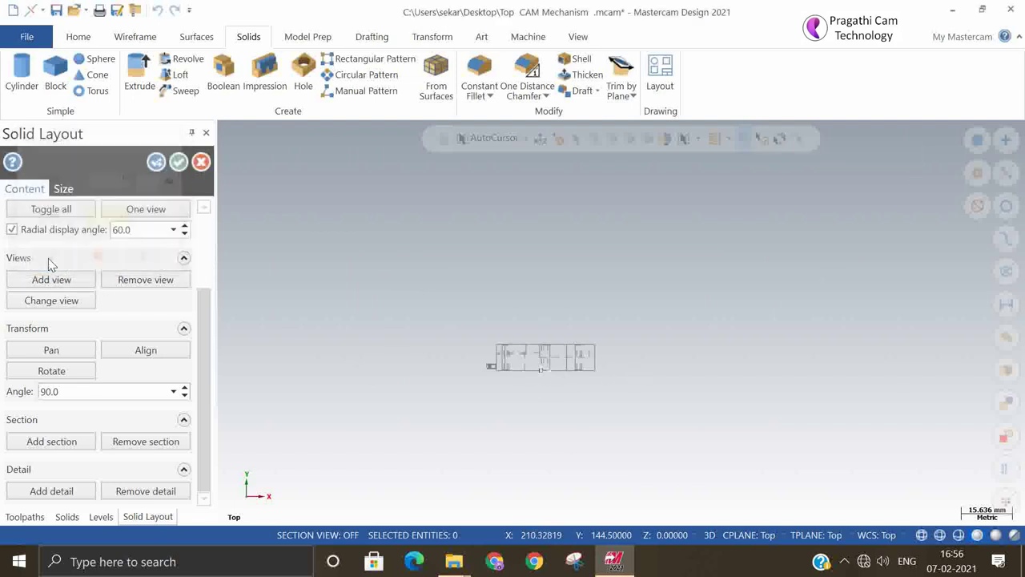
pyautogui.click(802, 342)
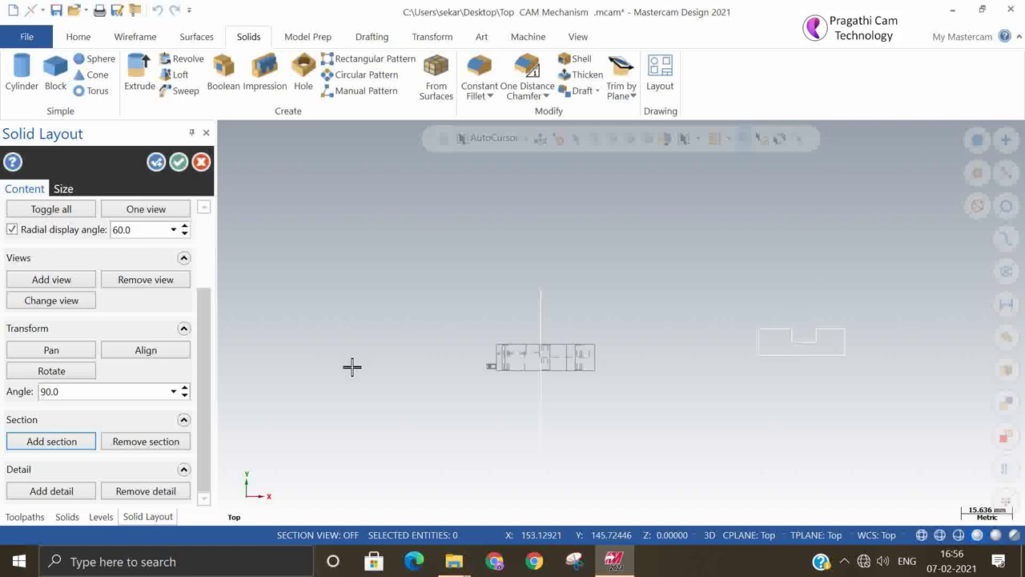
# - Define a circular detail of about 6.1 mm radius around the small pin at the front view's end, with color 15 and scale 1.0
pyautogui.scroll(-2, 321, 352)
pyautogui.scroll(-4, 565, 395)
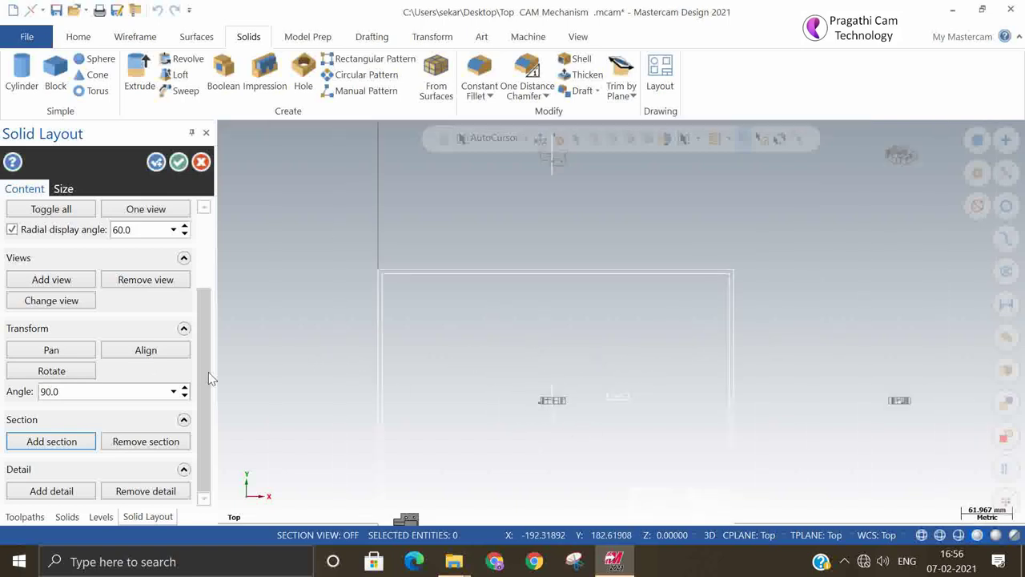
pyautogui.click(62, 496)
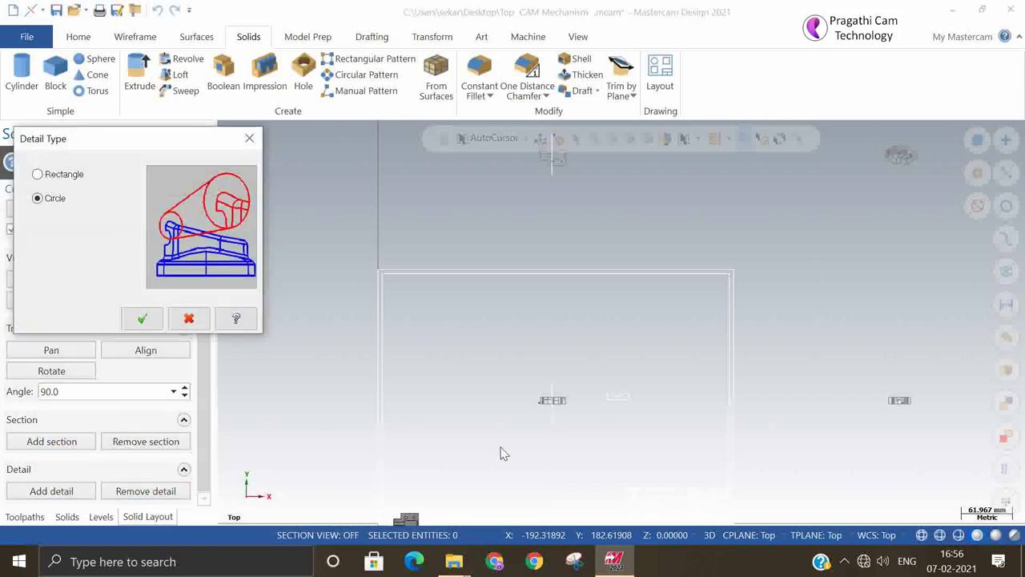
pyautogui.click(142, 320)
pyautogui.scroll(3, 560, 405)
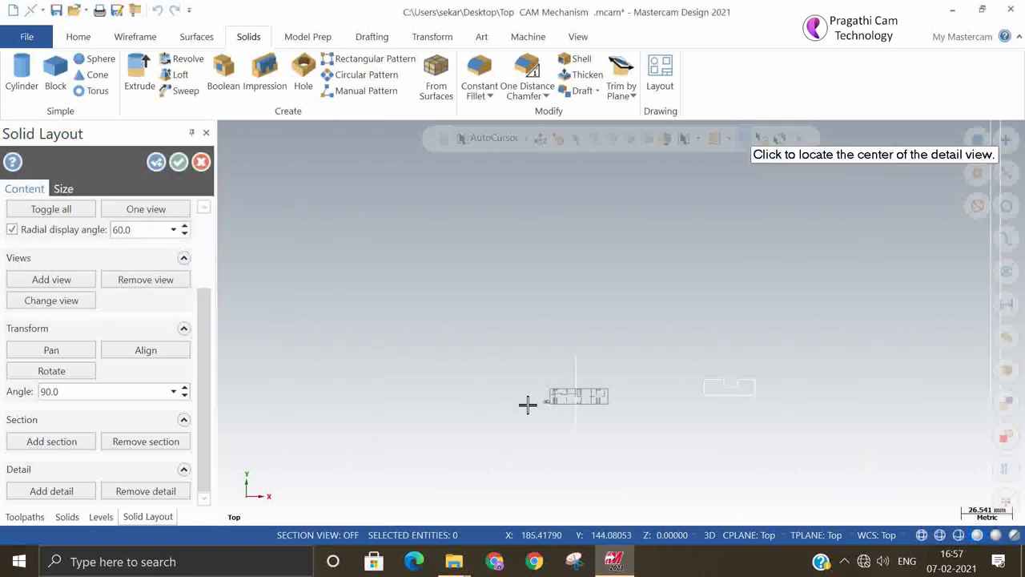
pyautogui.scroll(2, 527, 405)
pyautogui.click(553, 401)
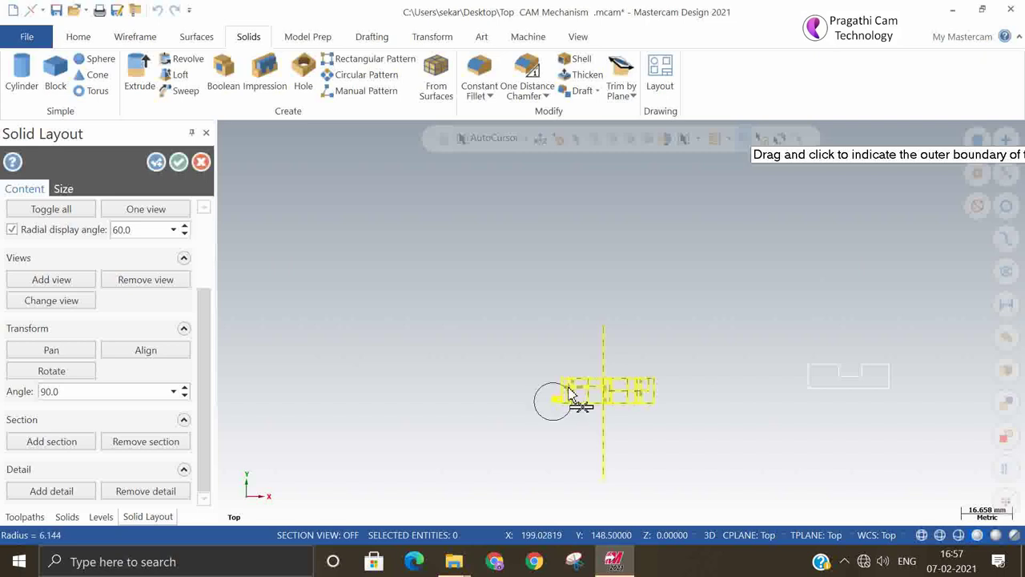
pyautogui.click(569, 396)
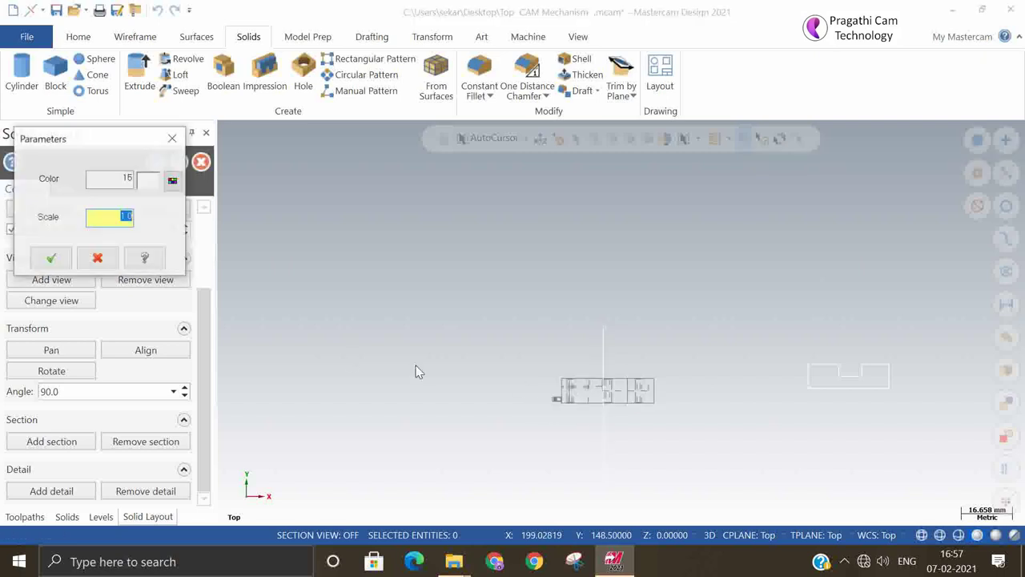
pyautogui.click(52, 258)
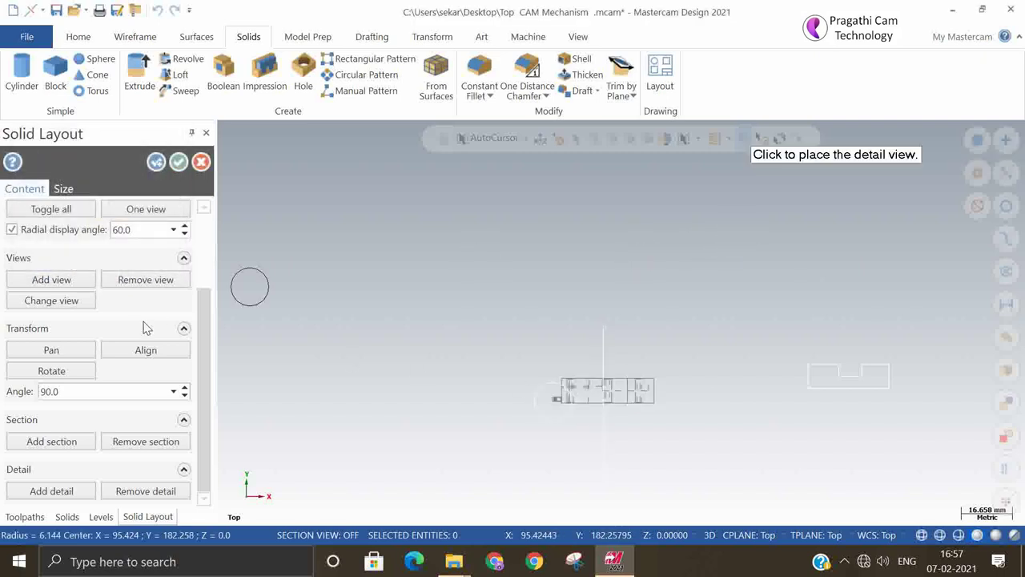
# - Place the detail view above the front view inside the drawing frame and accept the solid layout
pyautogui.scroll(-1, 529, 506)
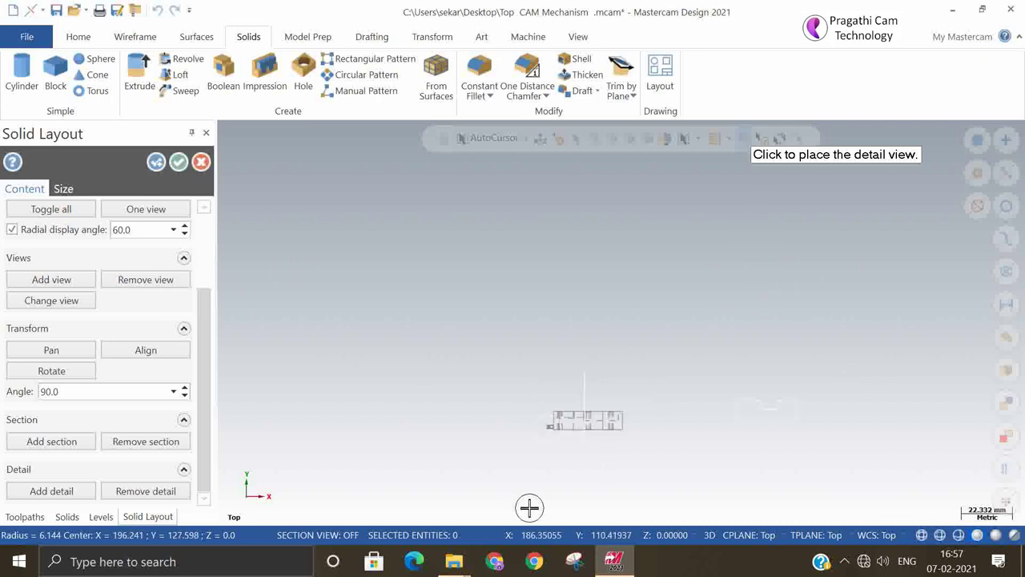
pyautogui.scroll(-1, 529, 506)
pyautogui.click(666, 297)
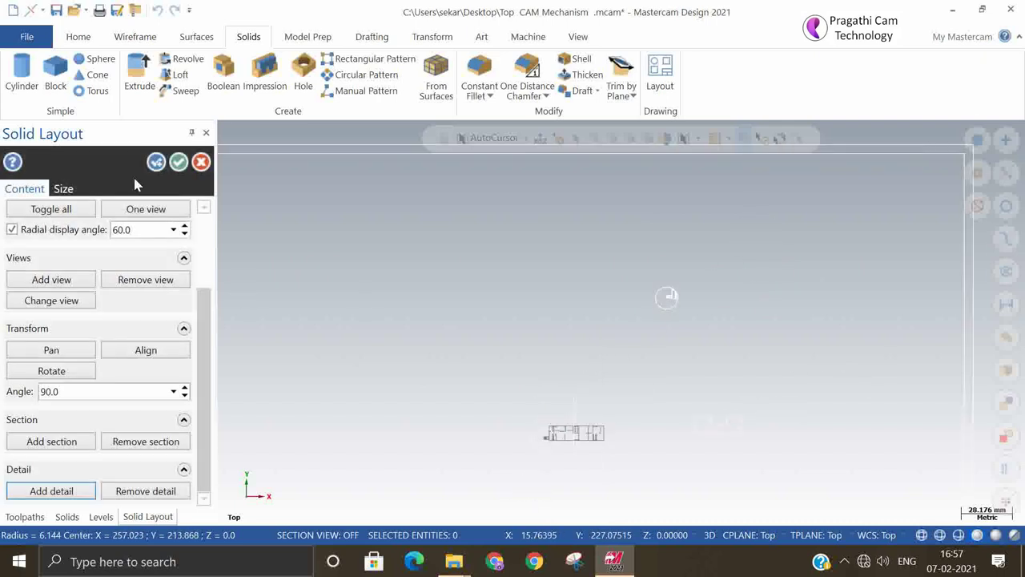
pyautogui.click(178, 162)
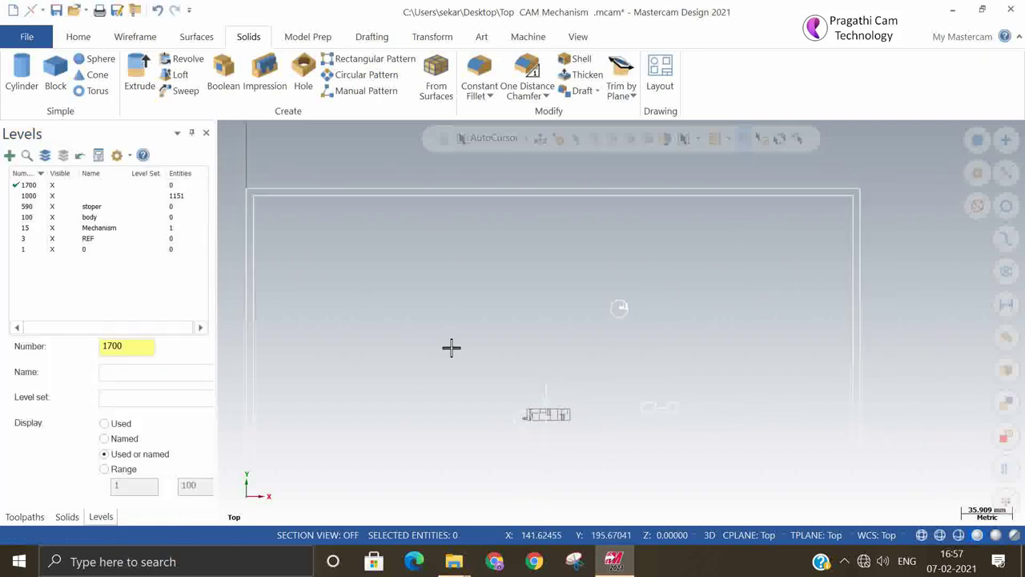
# - Make level 1000 the main level and hide levels 1700, 590, 100, 15, 3 and 1
pyautogui.scroll(-4, 451, 347)
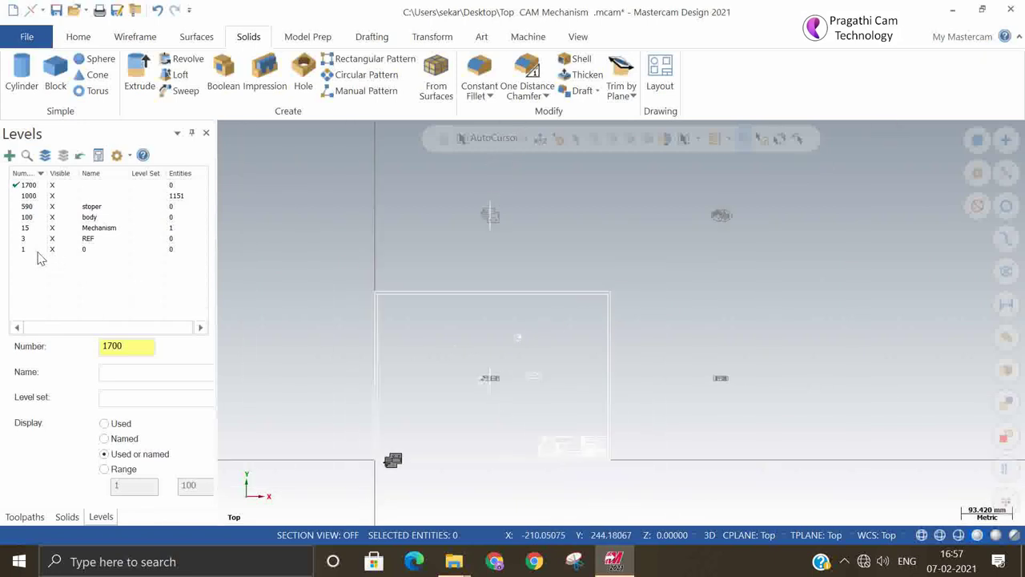
pyautogui.click(51, 186)
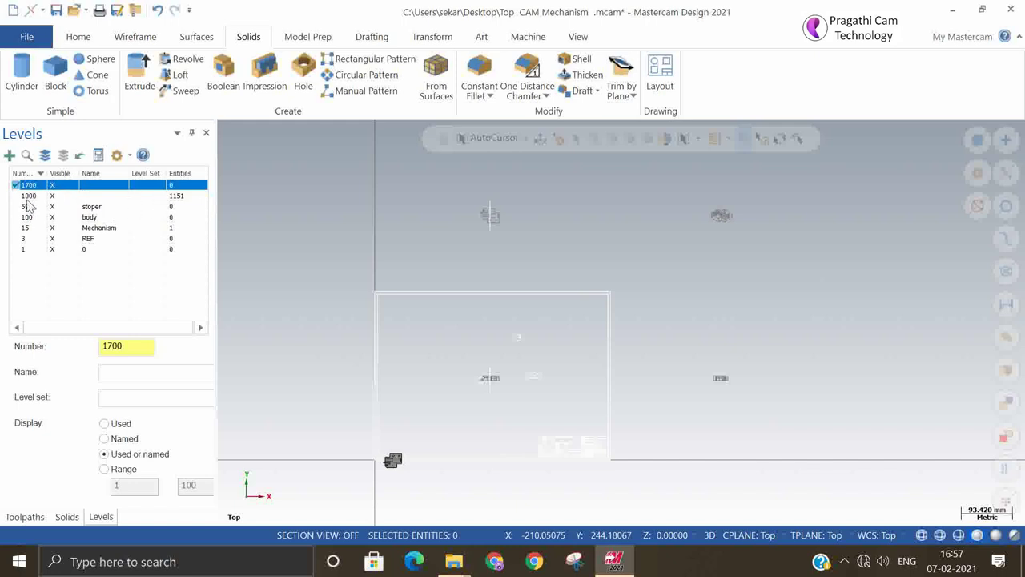
pyautogui.click(28, 200)
pyautogui.click(53, 186)
pyautogui.click(57, 207)
pyautogui.click(57, 217)
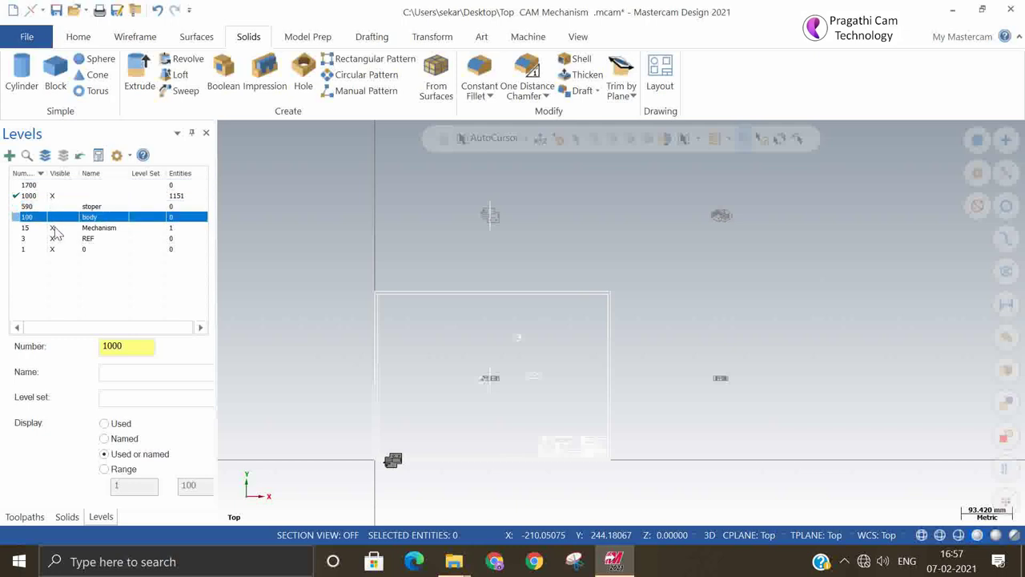
pyautogui.click(56, 227)
pyautogui.click(57, 238)
pyautogui.click(56, 249)
pyautogui.click(55, 240)
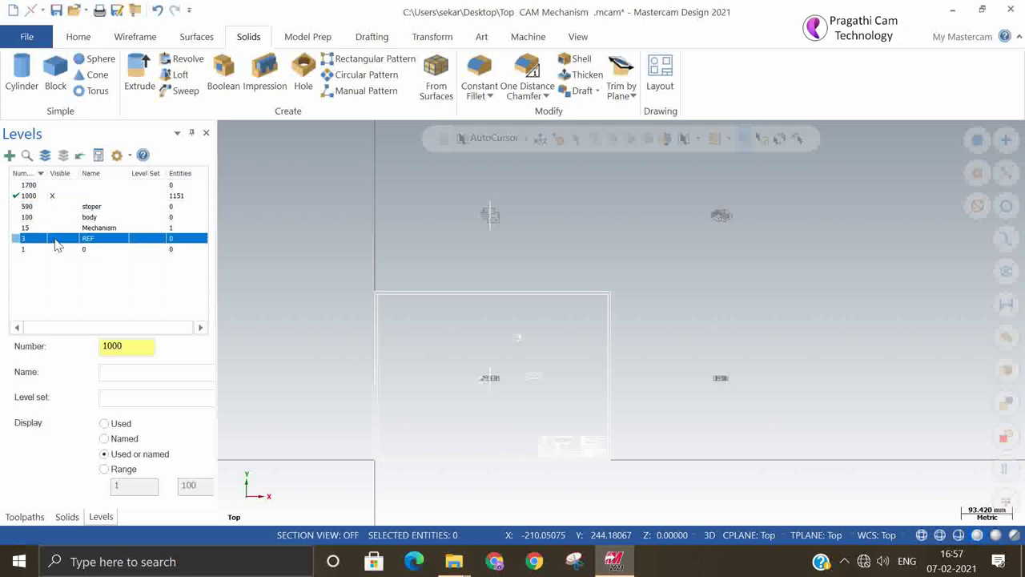
pyautogui.click(60, 197)
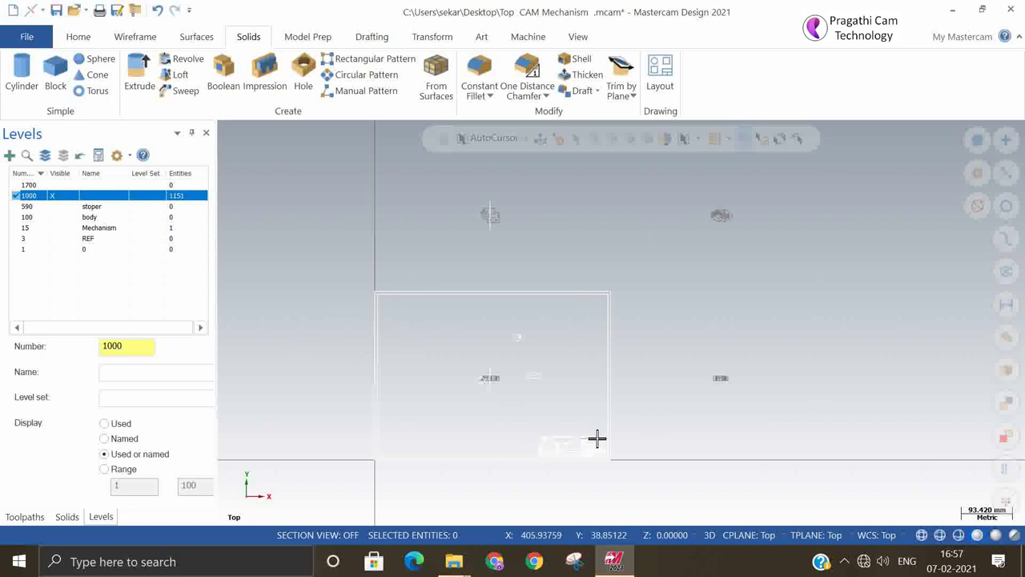
# - Select the isometric view and the side view beyond the drawing frame and start translating them
pyautogui.scroll(-3, 419, 460)
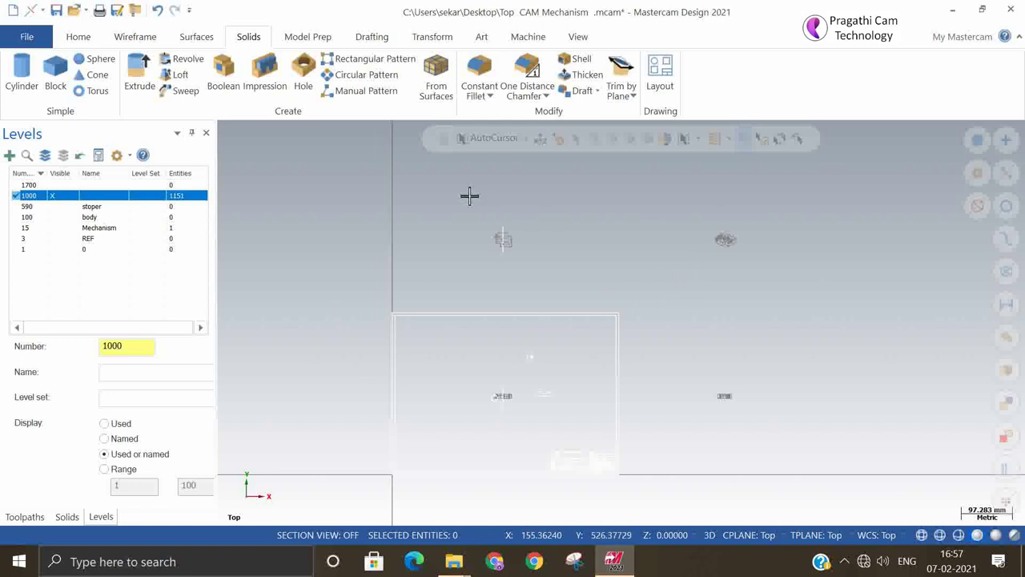
pyautogui.moveTo(469, 197); pyautogui.dragTo(716, 268)
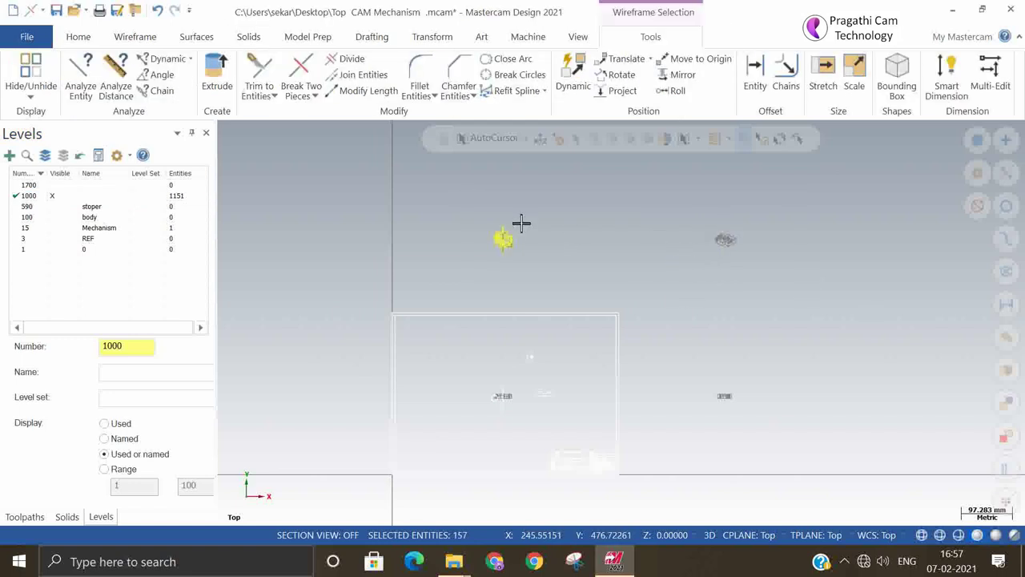
pyautogui.press('Escape')
pyautogui.moveTo(700, 208); pyautogui.dragTo(761, 433)
pyautogui.click(432, 37)
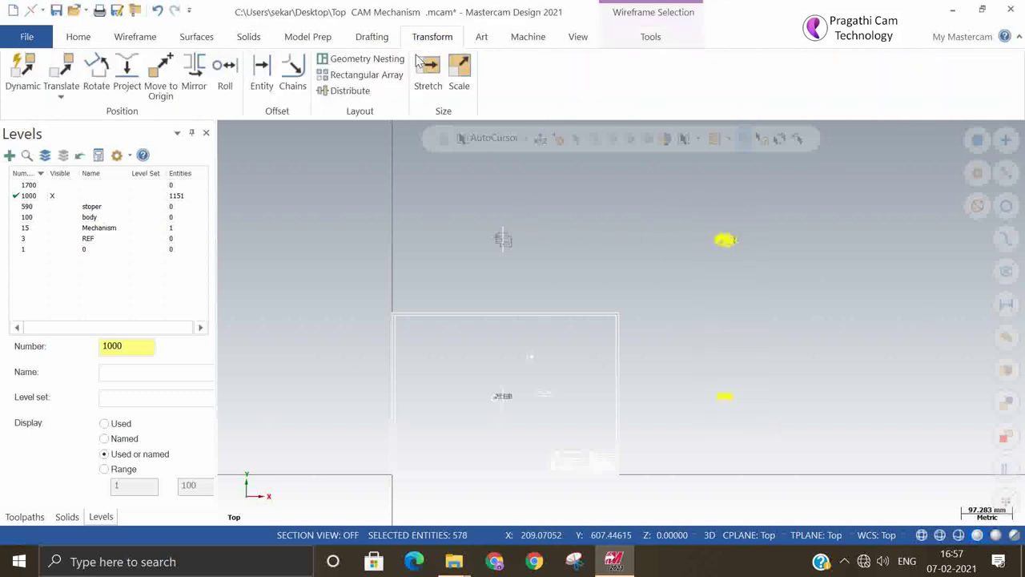
pyautogui.click(61, 96)
pyautogui.click(72, 115)
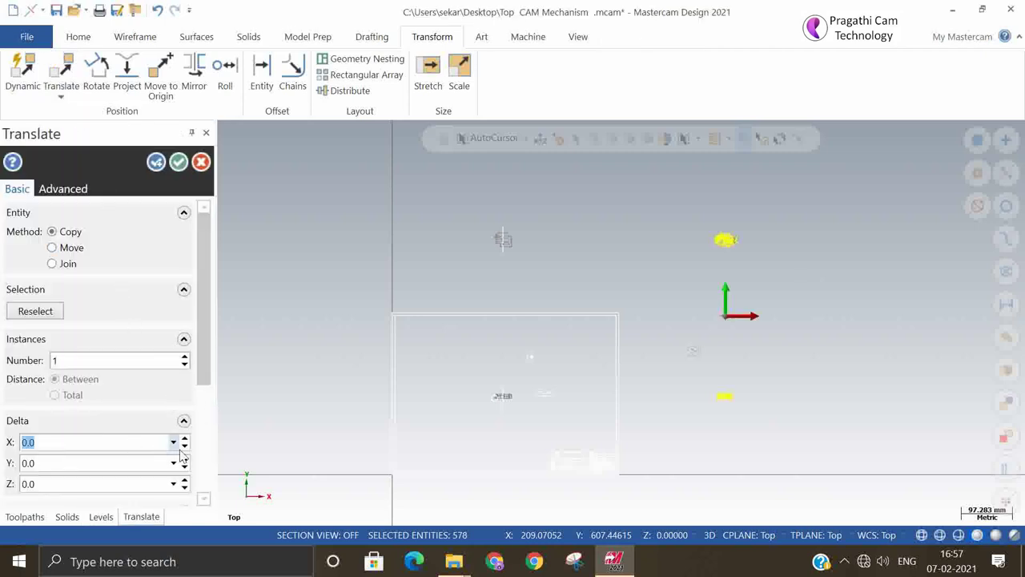
# - Try X offsets of -100 and -150 for a copy of the isometric and side views
pyautogui.click(183, 446)
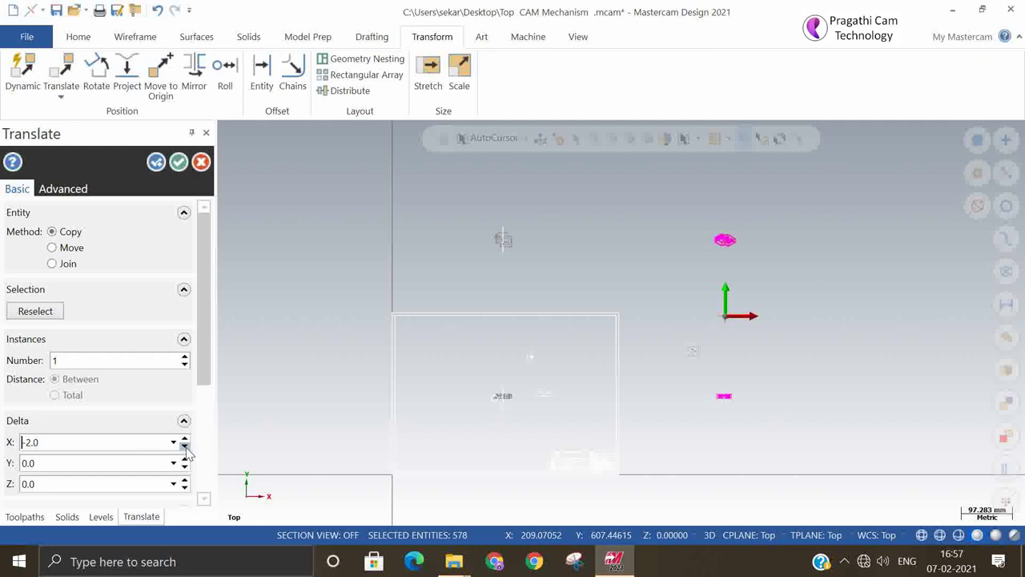
pyautogui.moveTo(90, 446); pyautogui.dragTo(30, 422)
pyautogui.write('-100')
pyautogui.press('Return')
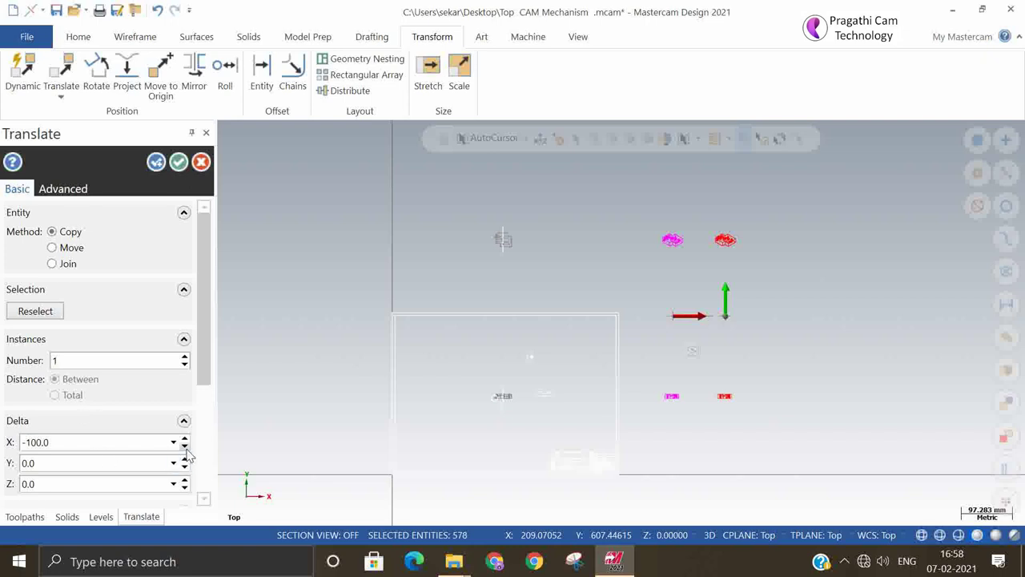
pyautogui.click(128, 442)
pyautogui.write('-150')
pyautogui.press('Return')
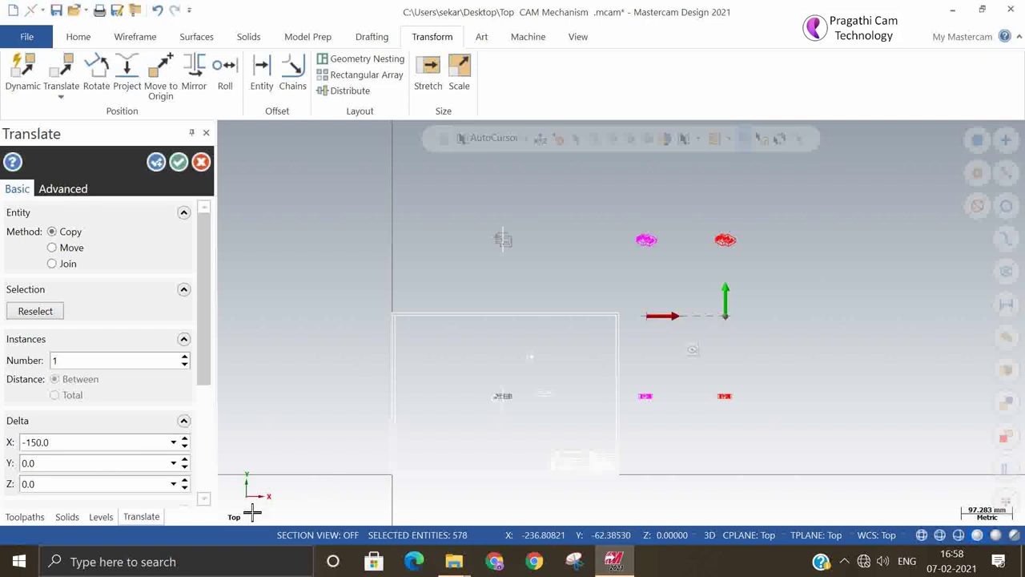
# - Move, rather than copy, the isometric and side views by -200 in X and finish the translation
pyautogui.click(93, 440)
pyautogui.write('-2')
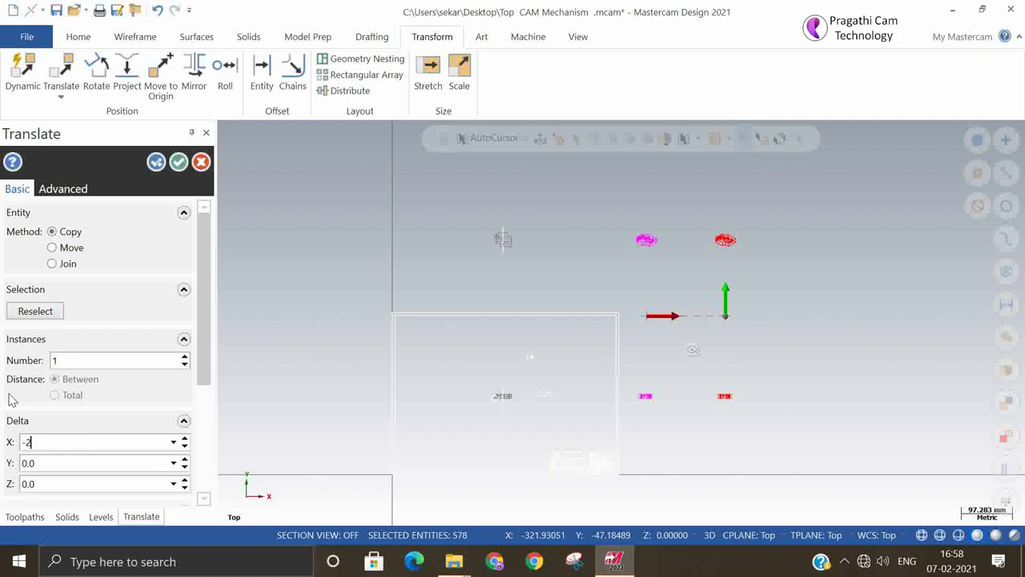
pyautogui.write('00')
pyautogui.press('Return')
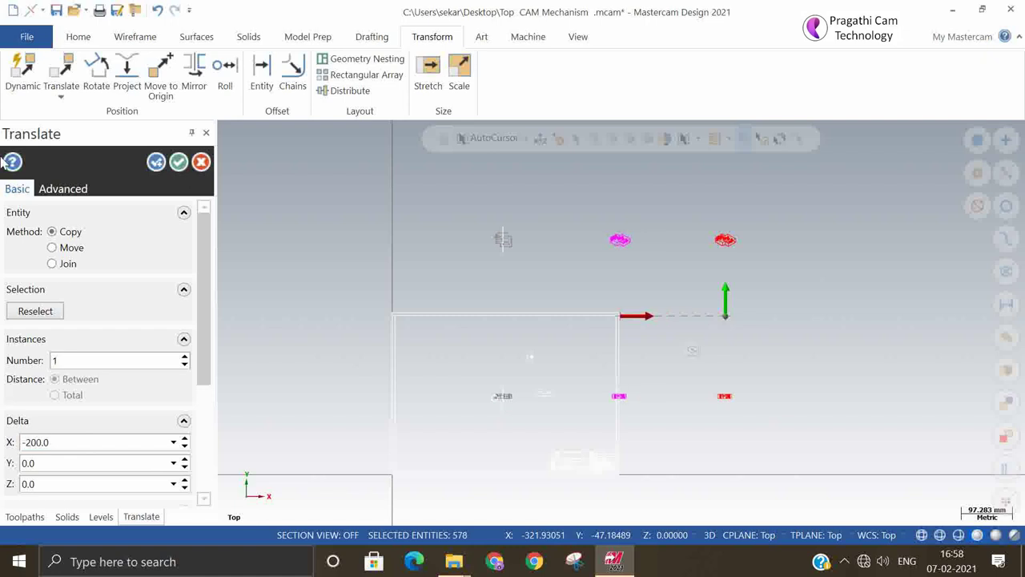
pyautogui.click(56, 247)
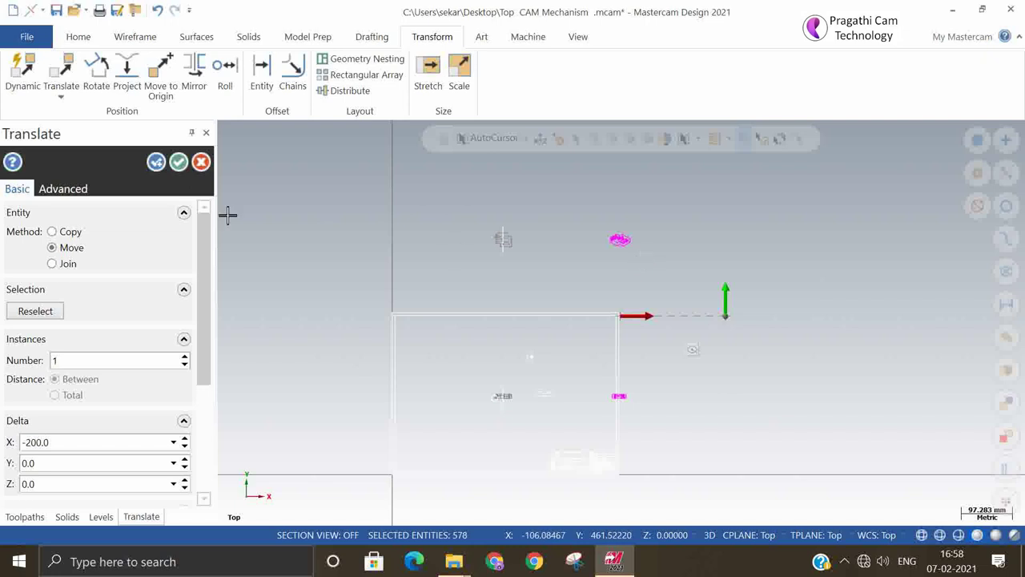
pyautogui.click(156, 162)
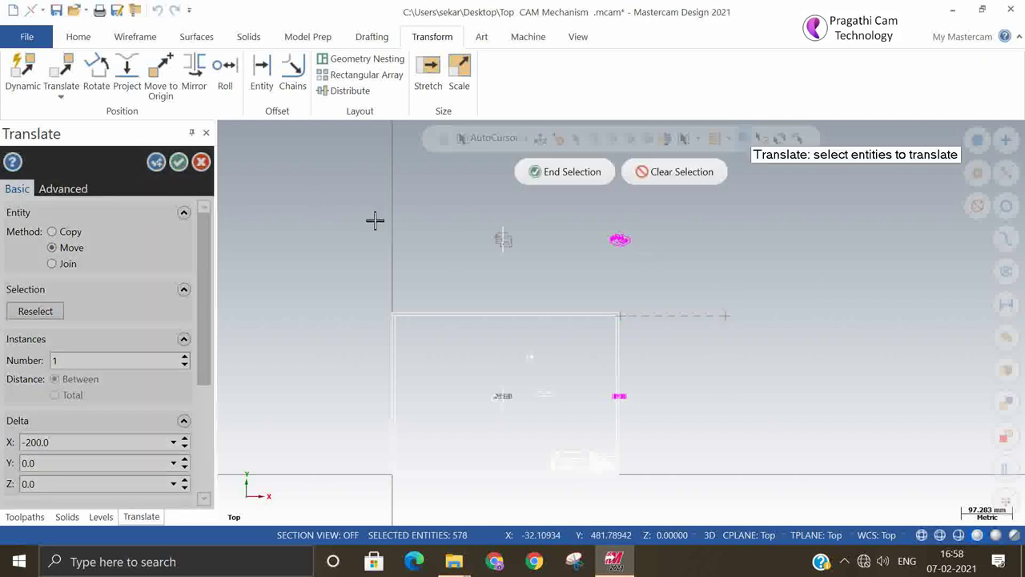
pyautogui.press('Escape')
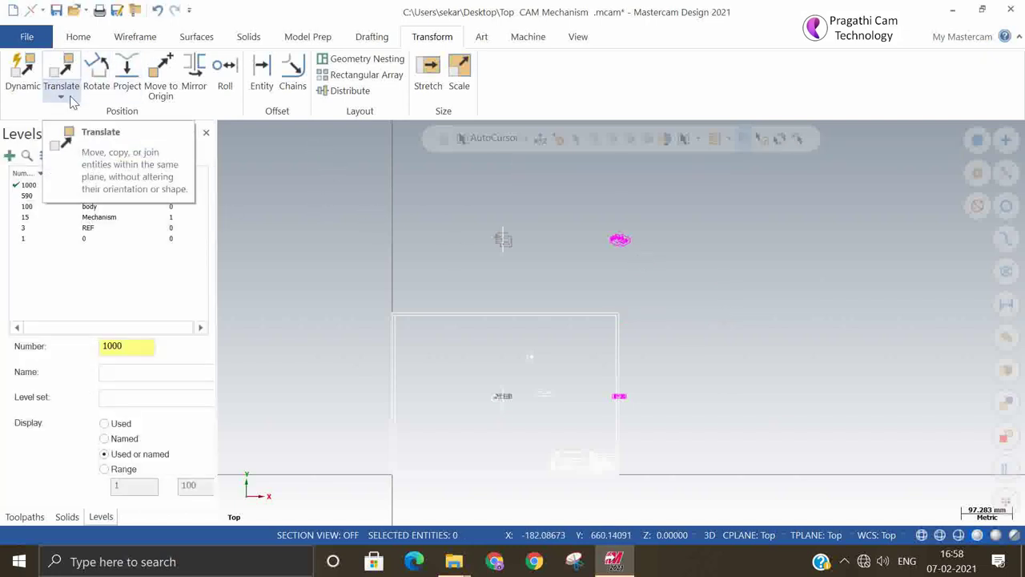
# - Select the top and isometric views above the frame and set a Translate offset of -200 in Y
pyautogui.click(65, 97)
pyautogui.click(61, 112)
pyautogui.moveTo(429, 179); pyautogui.dragTo(710, 293)
pyautogui.click(561, 171)
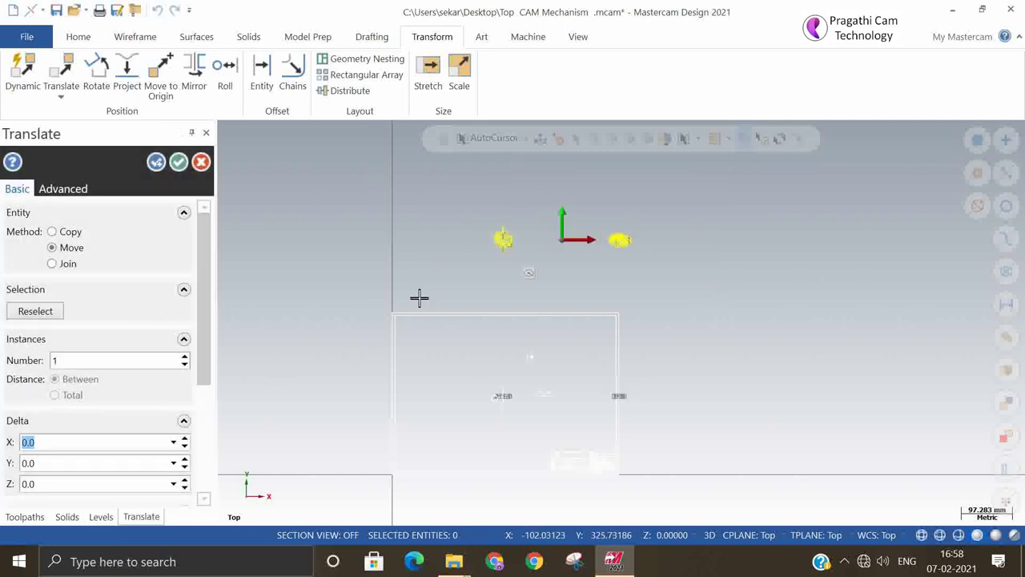
pyautogui.moveTo(203, 305); pyautogui.dragTo(199, 385)
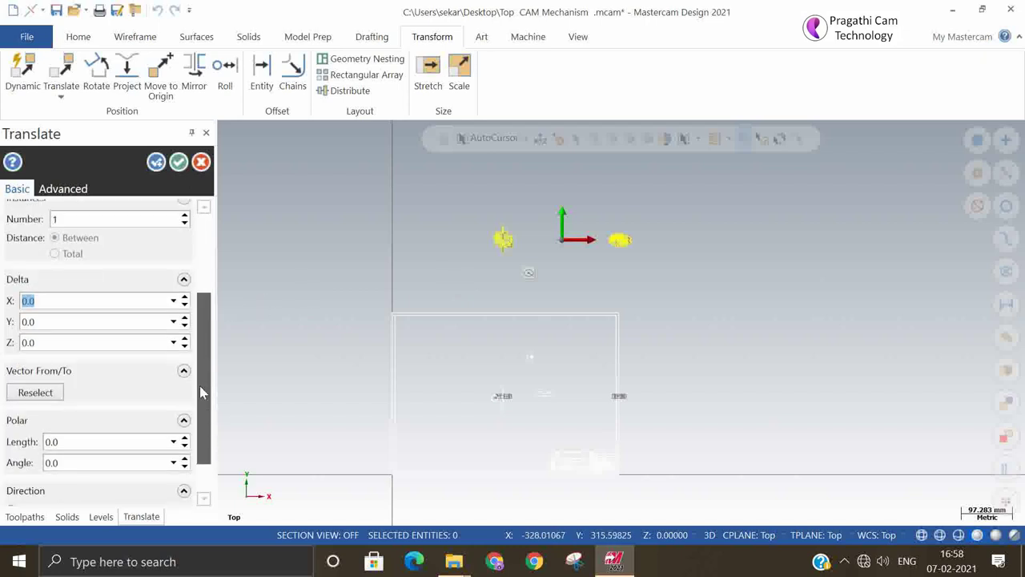
pyautogui.press('Tab')
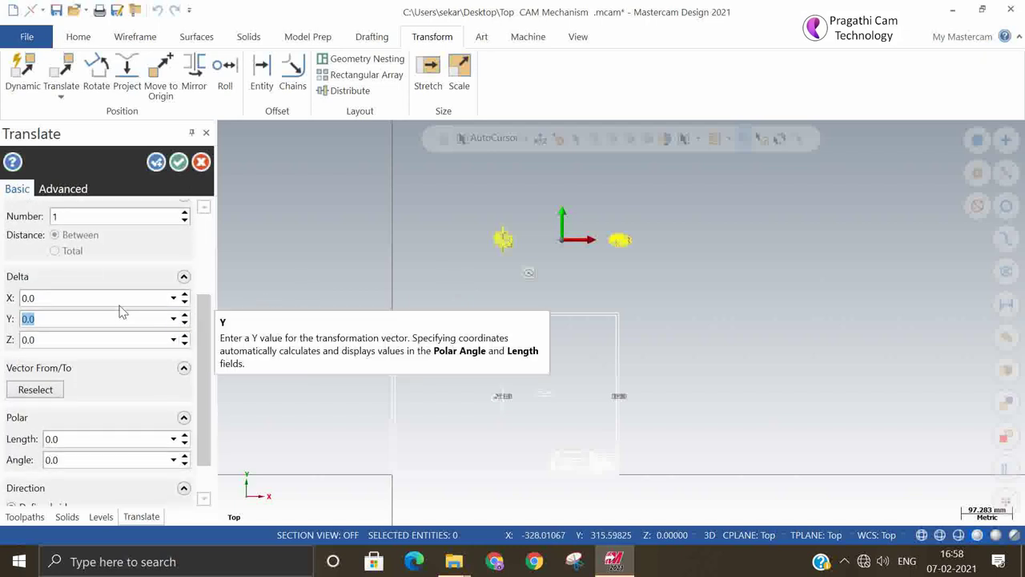
pyautogui.write('-')
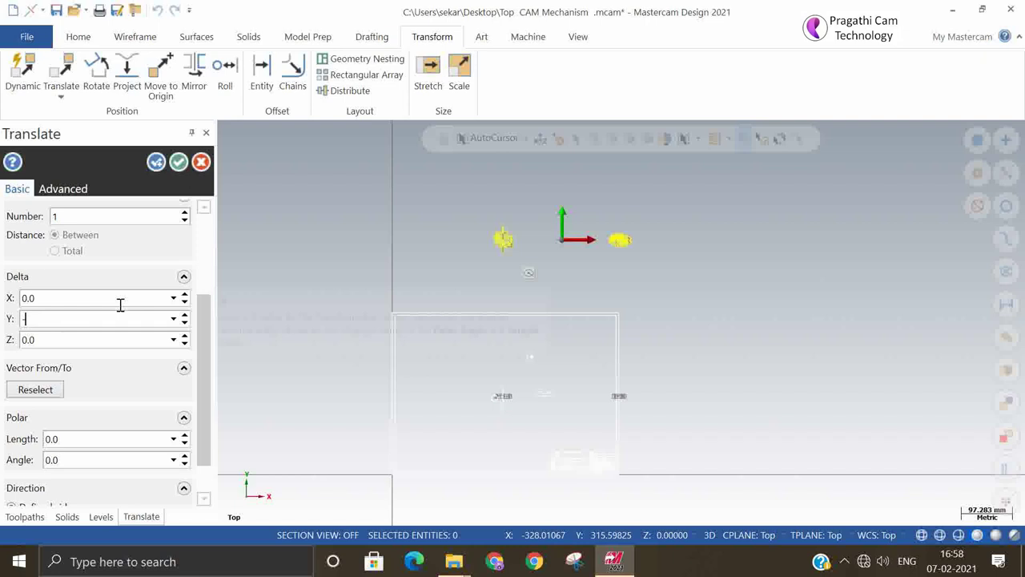
pyautogui.write('200')
pyautogui.press('Return')
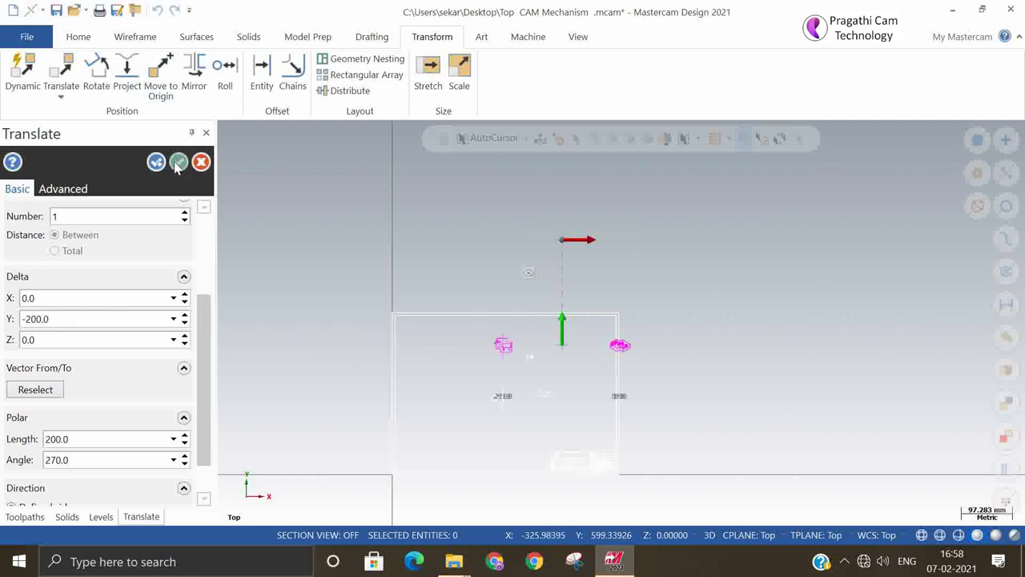
# - Change the Y offset of the top and isometric views to -150 and accept the move
pyautogui.click(99, 319)
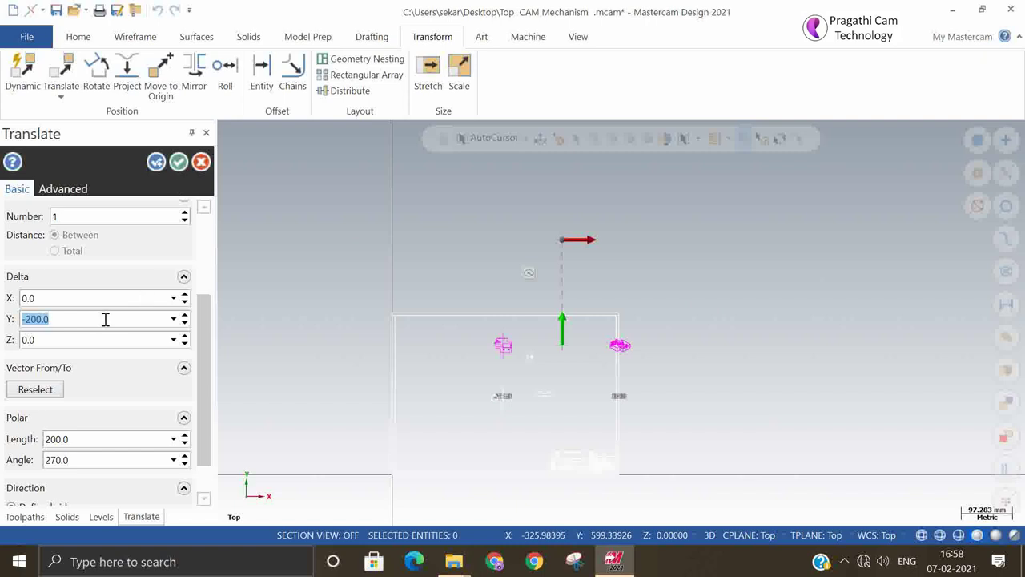
pyautogui.write('-150')
pyautogui.press('Return')
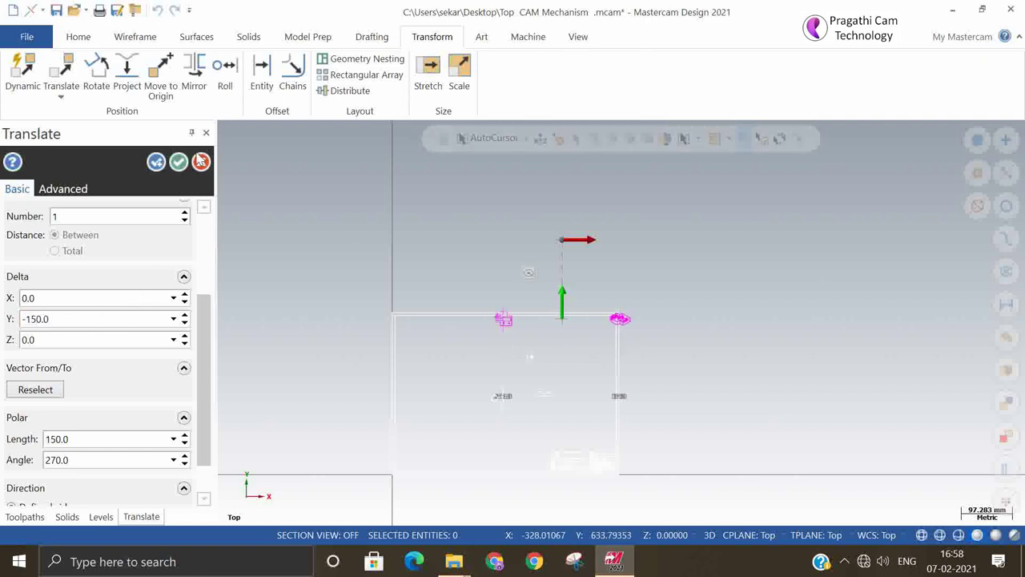
pyautogui.click(179, 162)
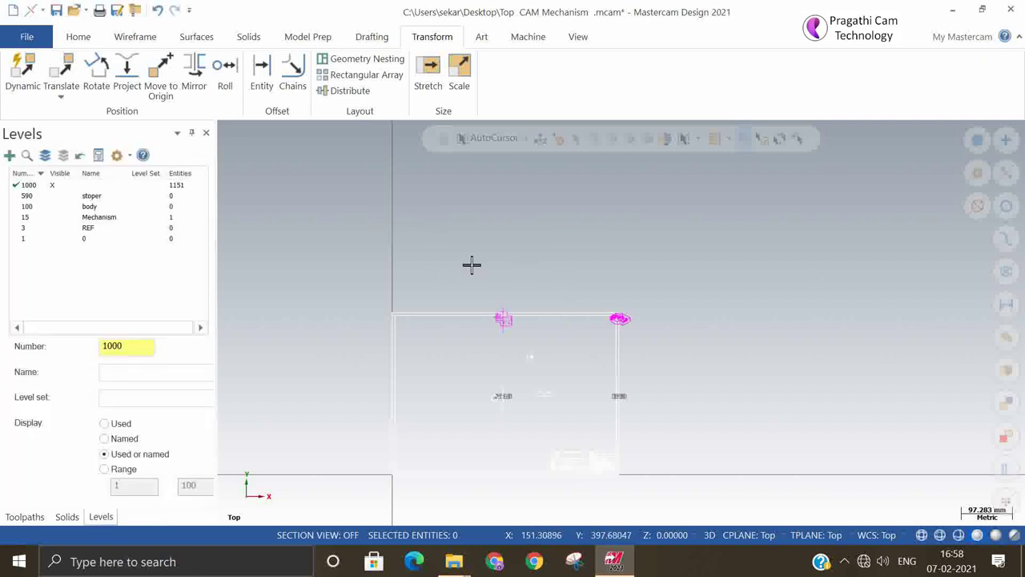
# - Translate all the drawing views from their common centre to a point about -124 in X and -95 in Y away, within the frame
pyautogui.moveTo(472, 265); pyautogui.dragTo(657, 427)
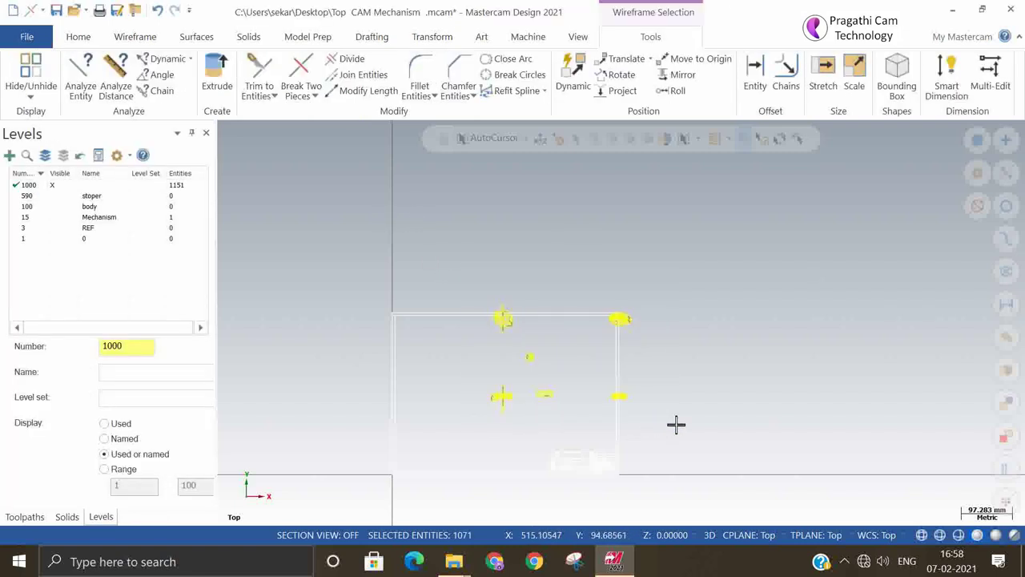
pyautogui.click(426, 39)
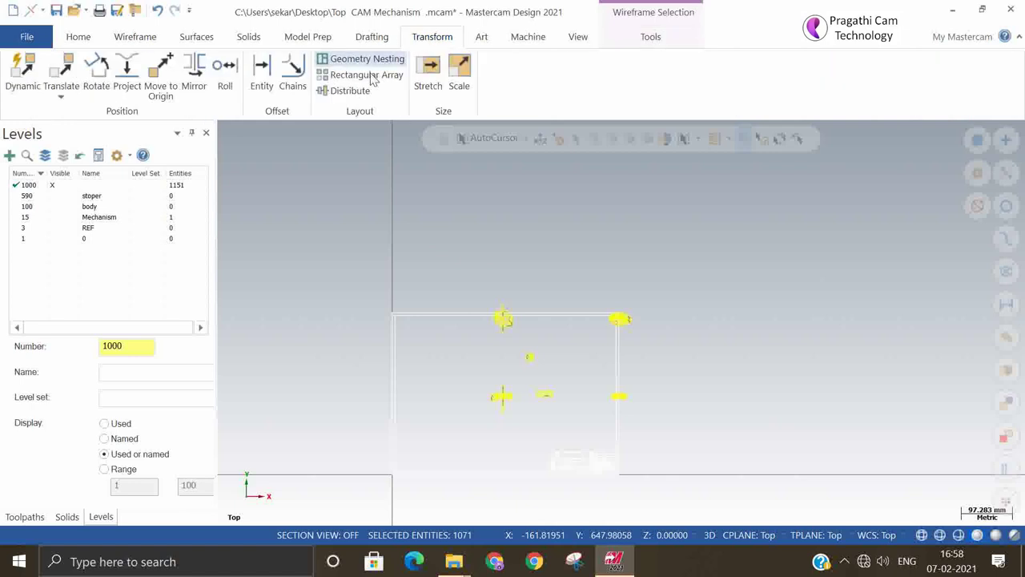
pyautogui.click(61, 97)
pyautogui.click(81, 113)
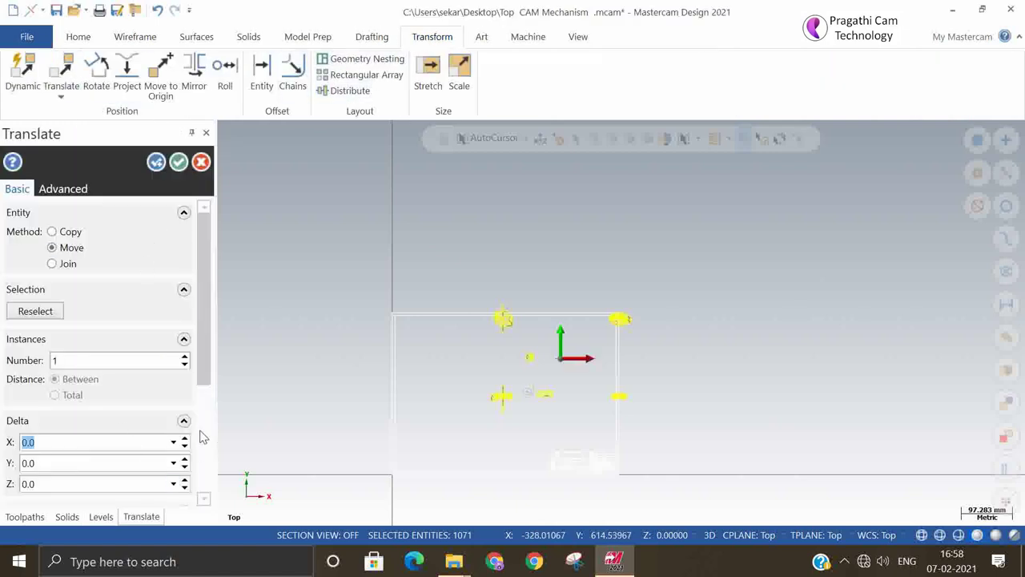
pyautogui.scroll(-3, 204, 413)
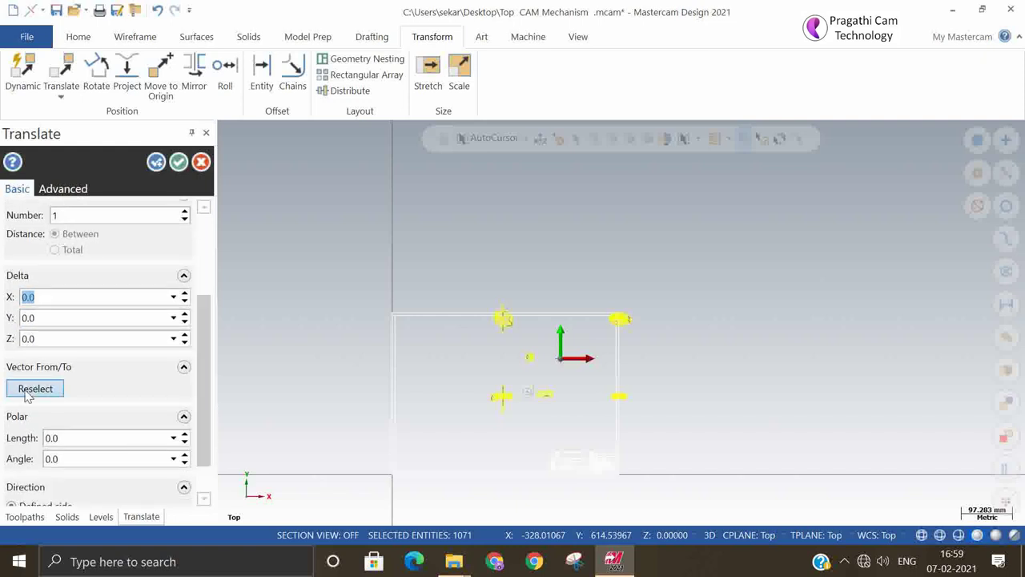
pyautogui.click(32, 389)
pyautogui.click(561, 359)
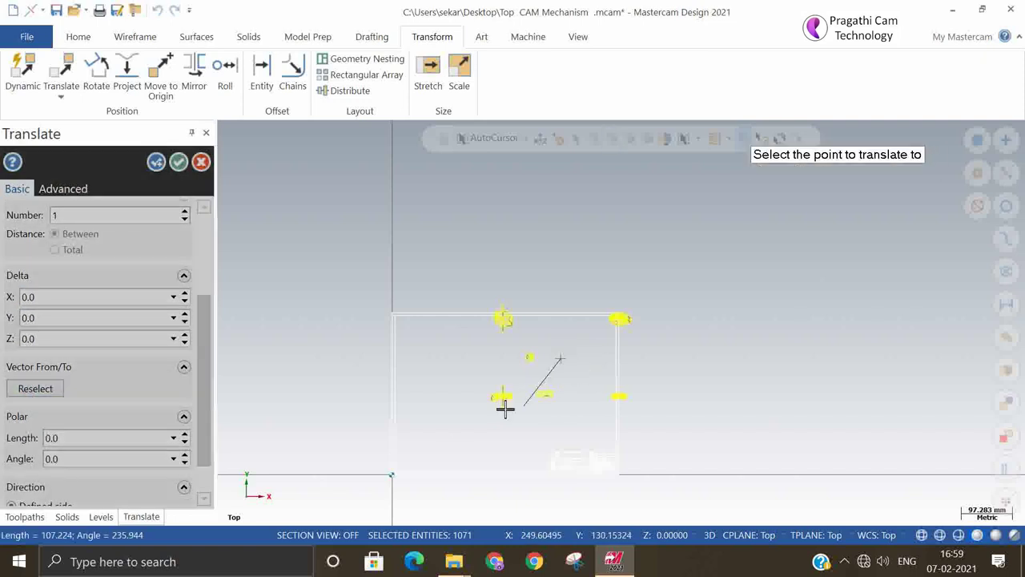
pyautogui.click(495, 408)
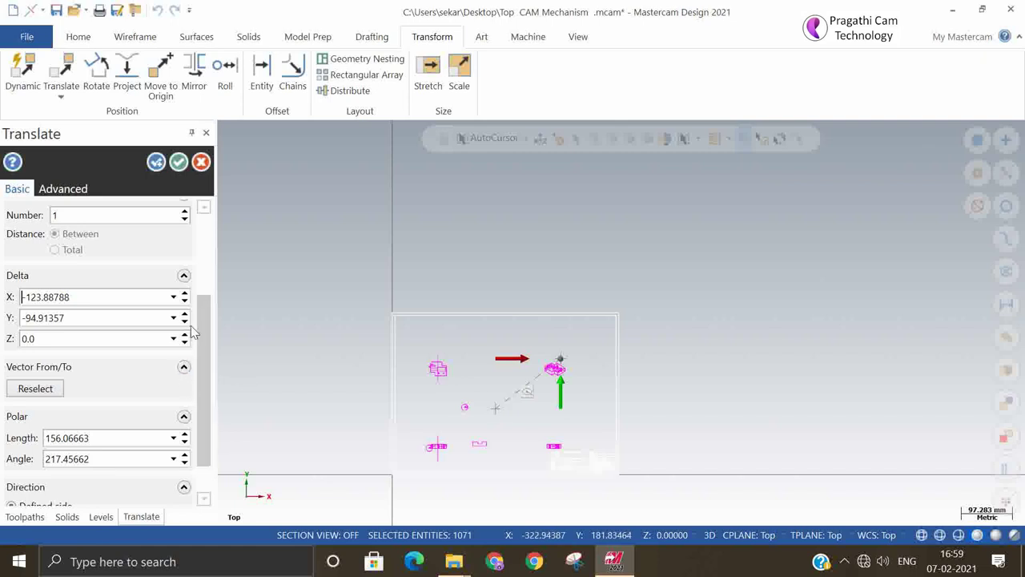
# - Set the Y offset of all the drawing views to -75 and accept the move
pyautogui.click(121, 319)
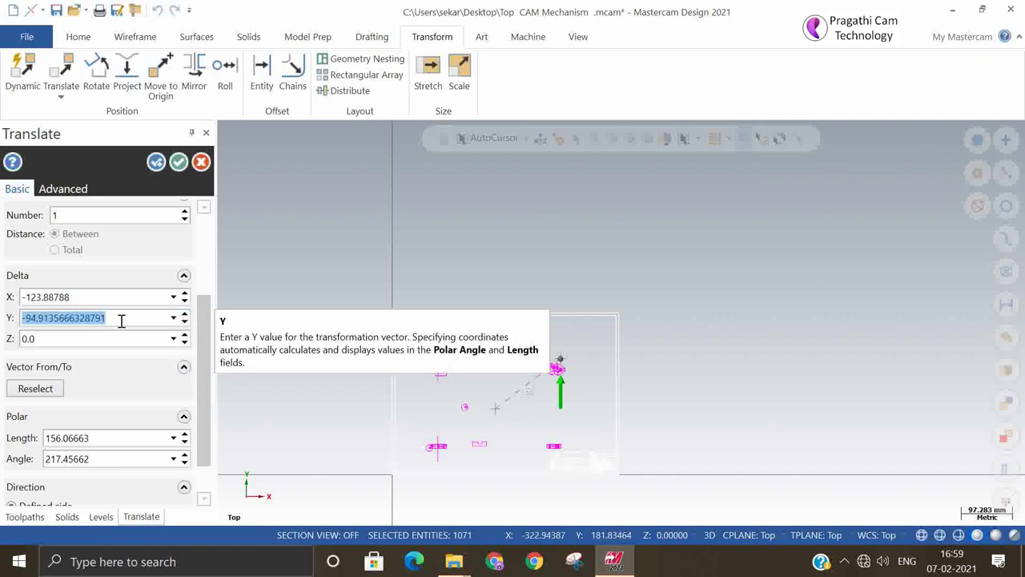
pyautogui.write('-')
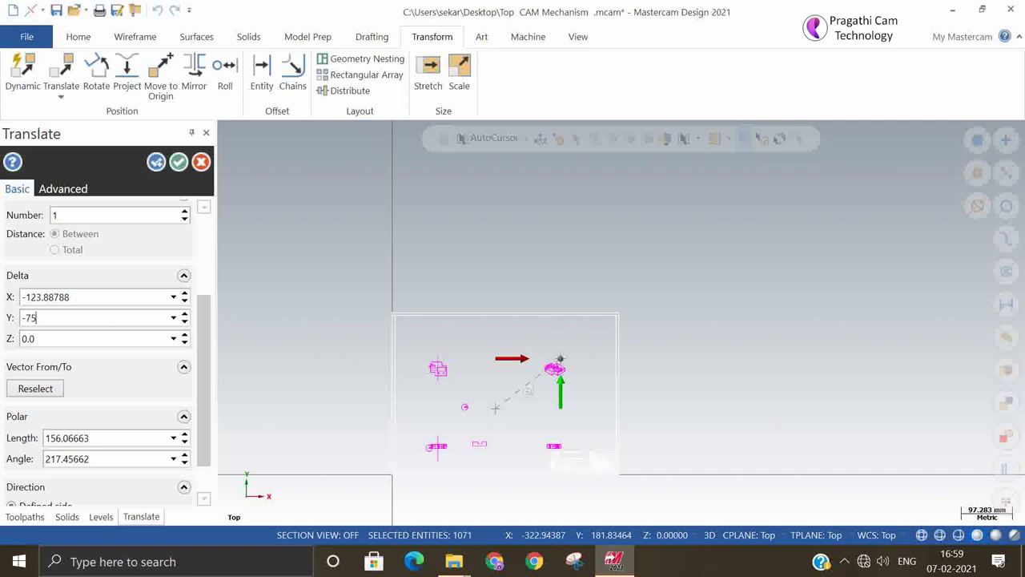
pyautogui.write('75')
pyautogui.press('Return')
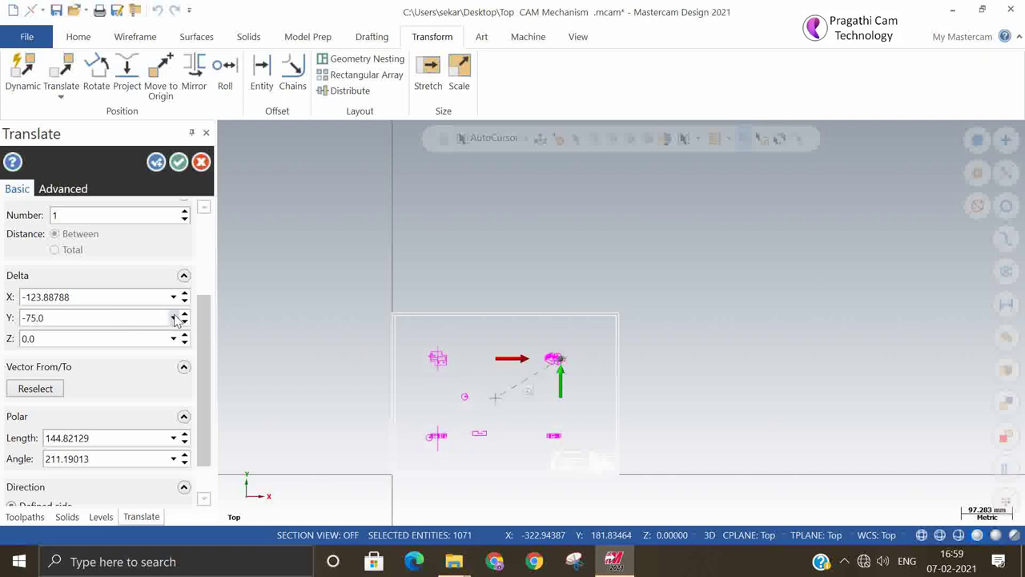
pyautogui.click(179, 162)
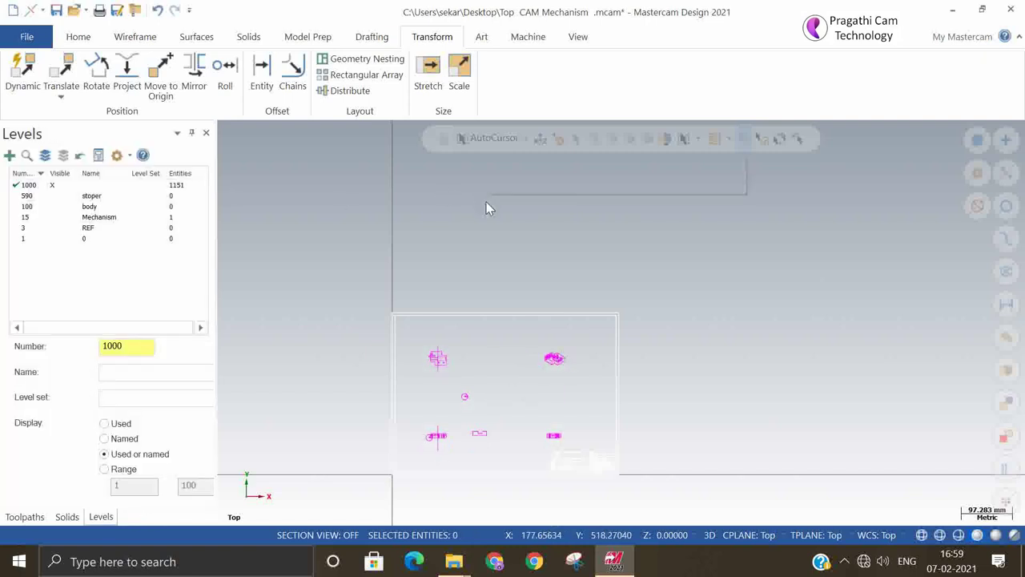
# - Fit the whole drawing on screen and examine the view arrangement and the title block
pyautogui.rightClick(486, 202)
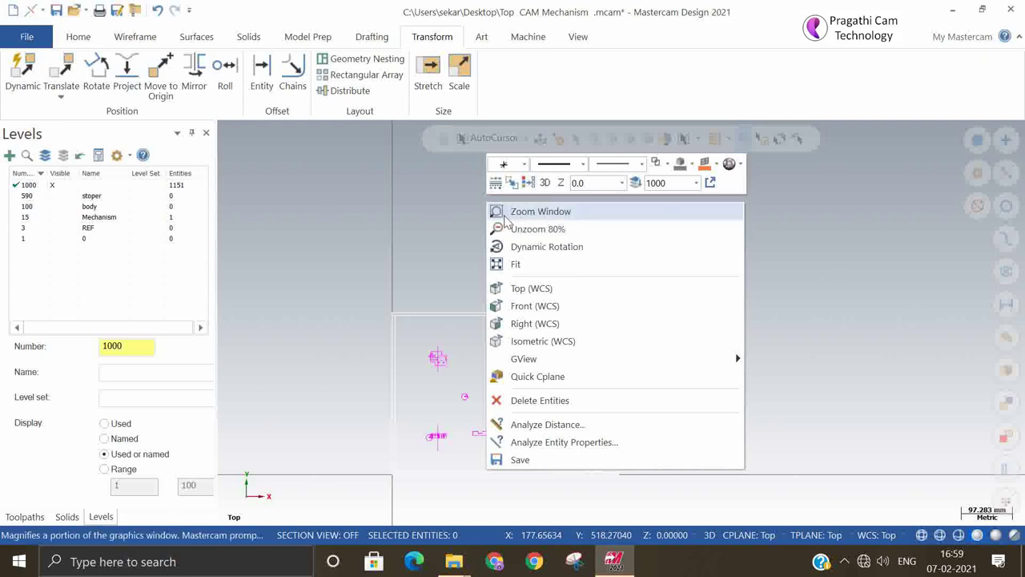
pyautogui.click(515, 264)
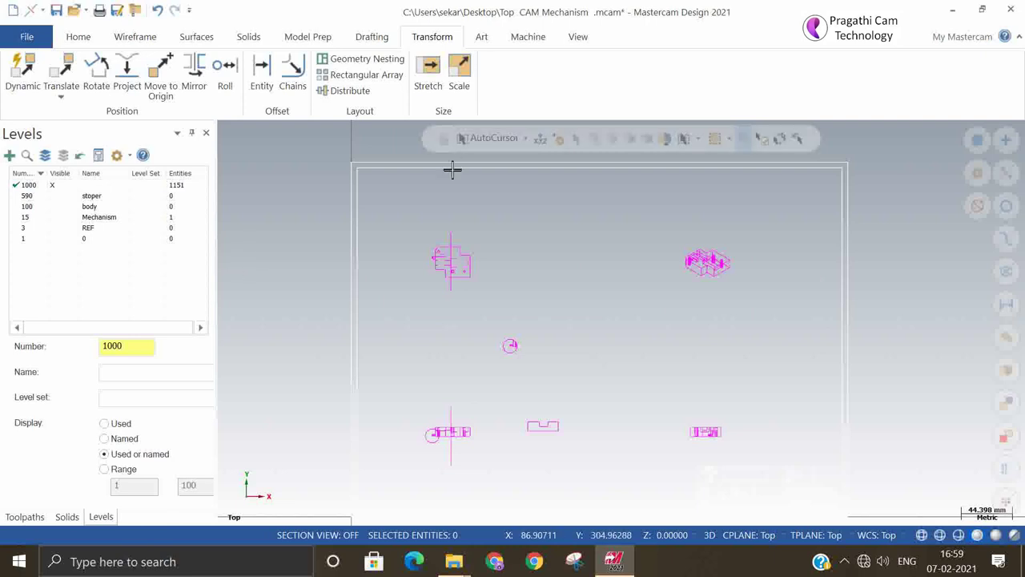
pyautogui.scroll(-2, 623, 261)
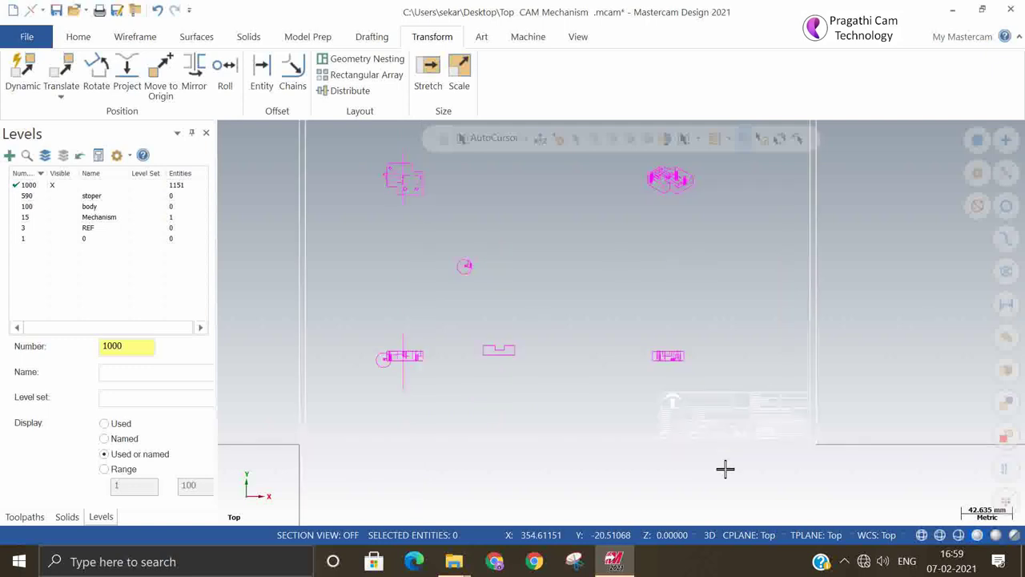
pyautogui.scroll(9, 721, 451)
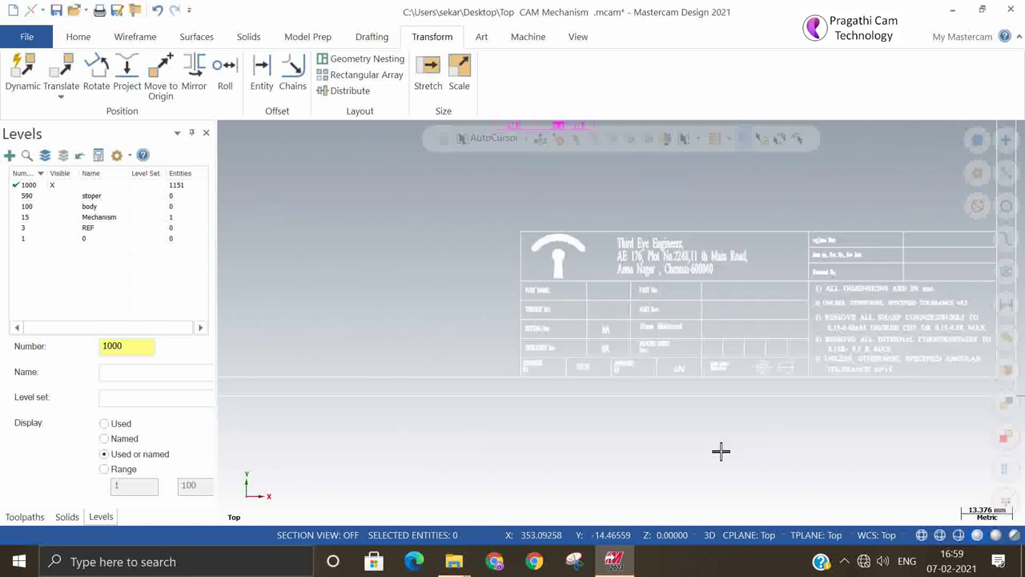
pyautogui.scroll(-5, 721, 451)
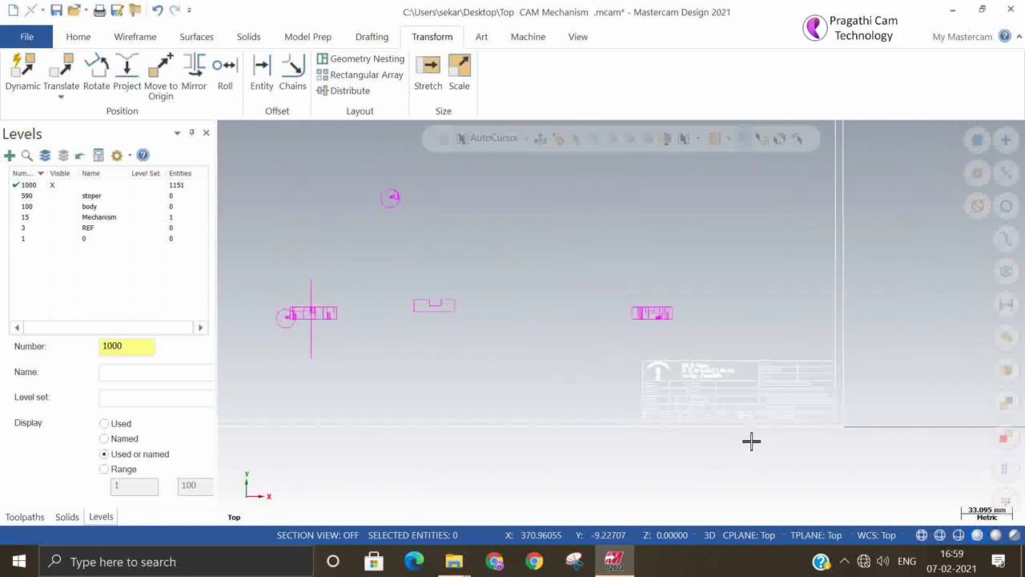
# - Add a smart horizontal dimension to the lower edge of the top view, placing it beneath the outline
pyautogui.scroll(-2, 751, 440)
pyautogui.scroll(3, 400, 244)
pyautogui.scroll(-3, 443, 237)
pyautogui.scroll(3, 431, 188)
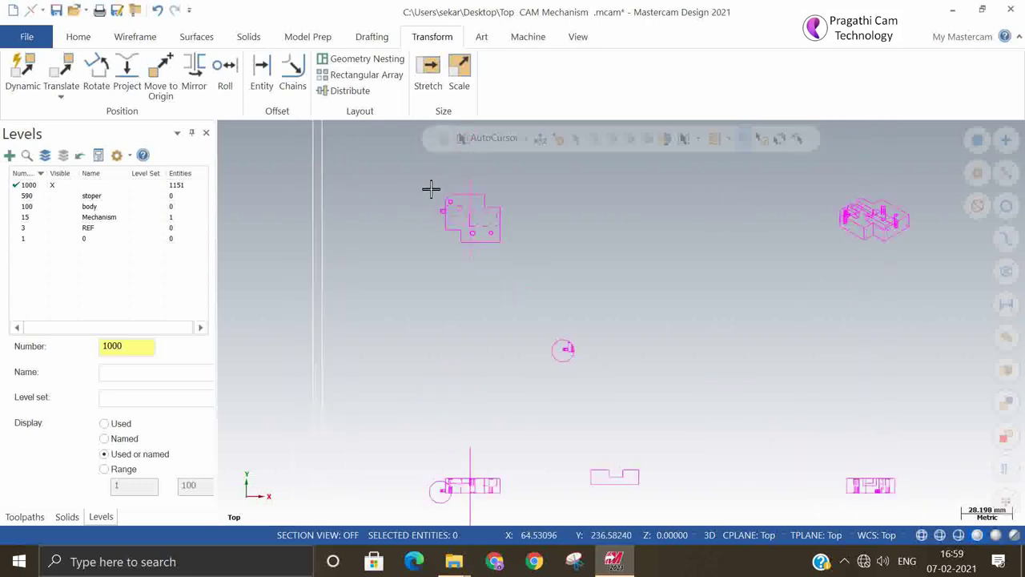
pyautogui.scroll(4, 431, 189)
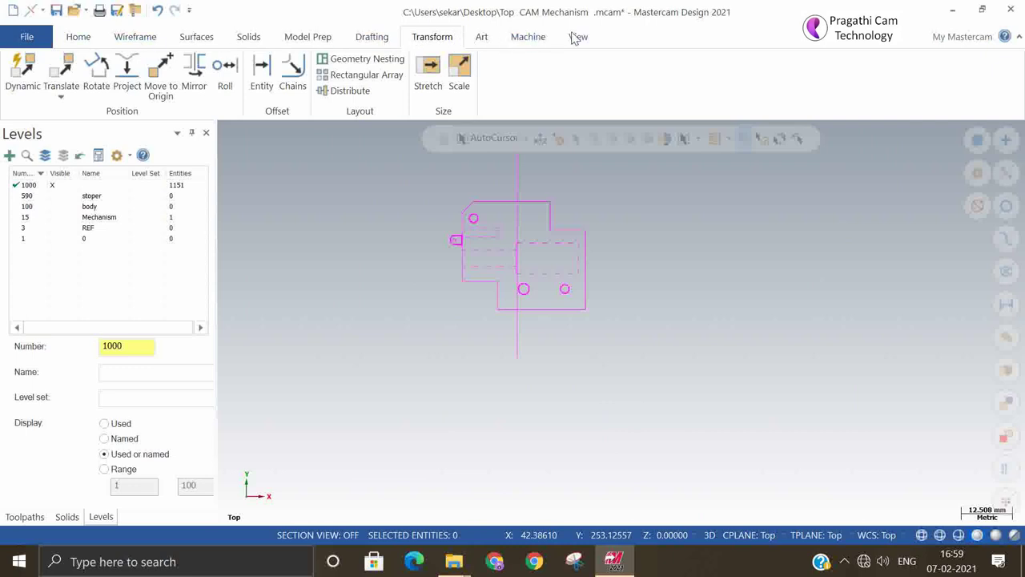
pyautogui.click(370, 37)
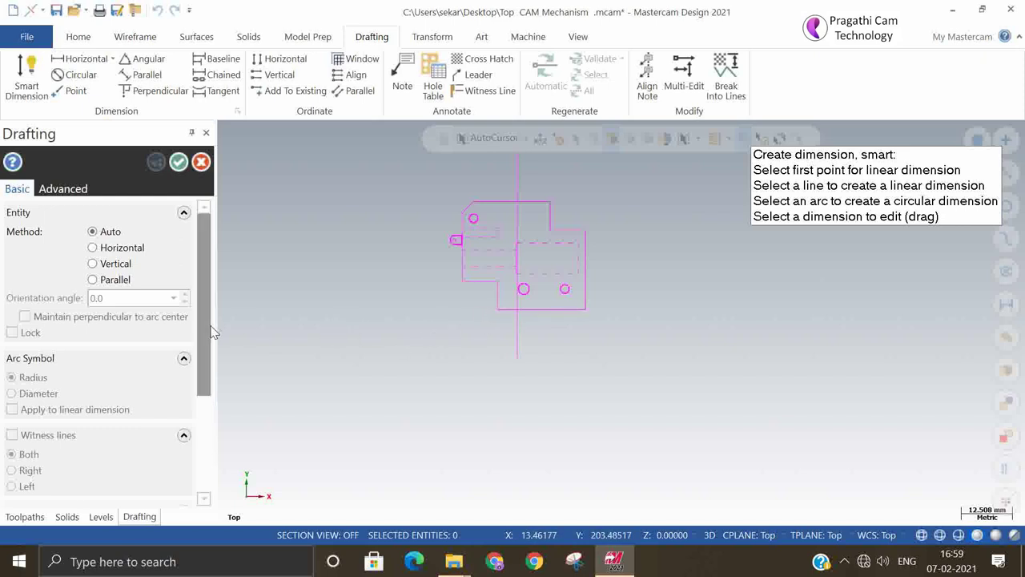
pyautogui.moveTo(210, 332); pyautogui.dragTo(203, 431)
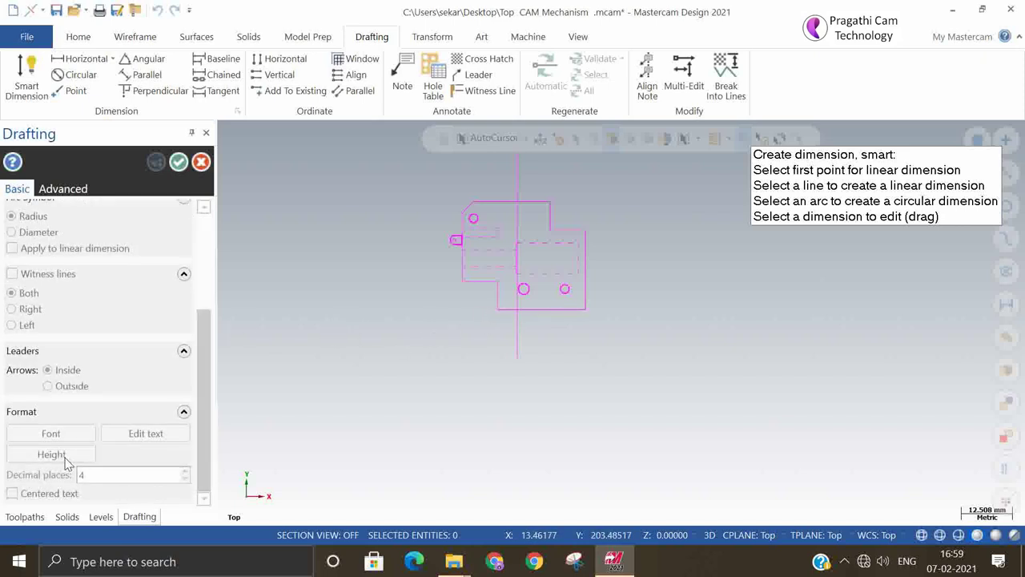
pyautogui.click(500, 312)
pyautogui.click(586, 309)
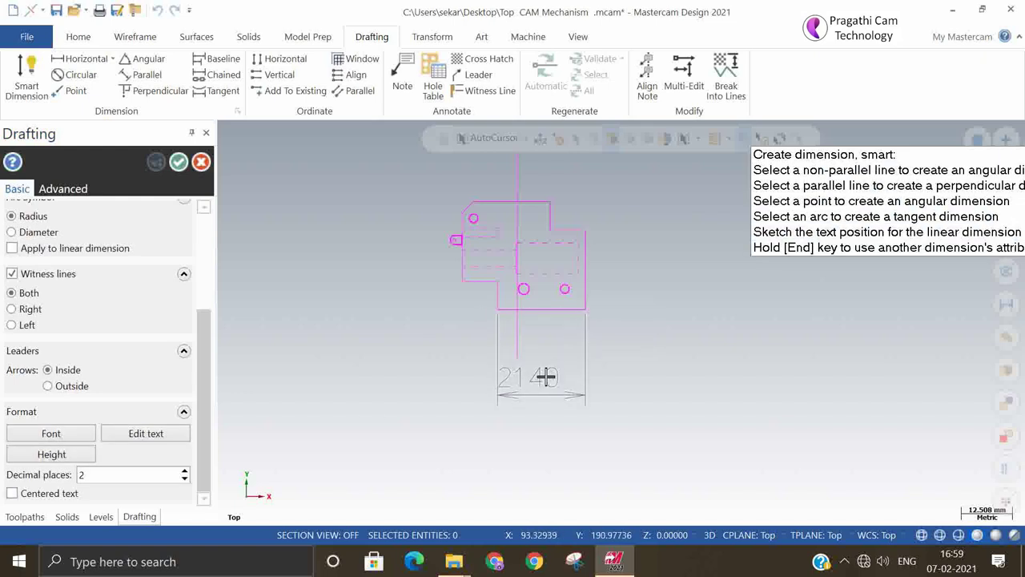
pyautogui.click(555, 393)
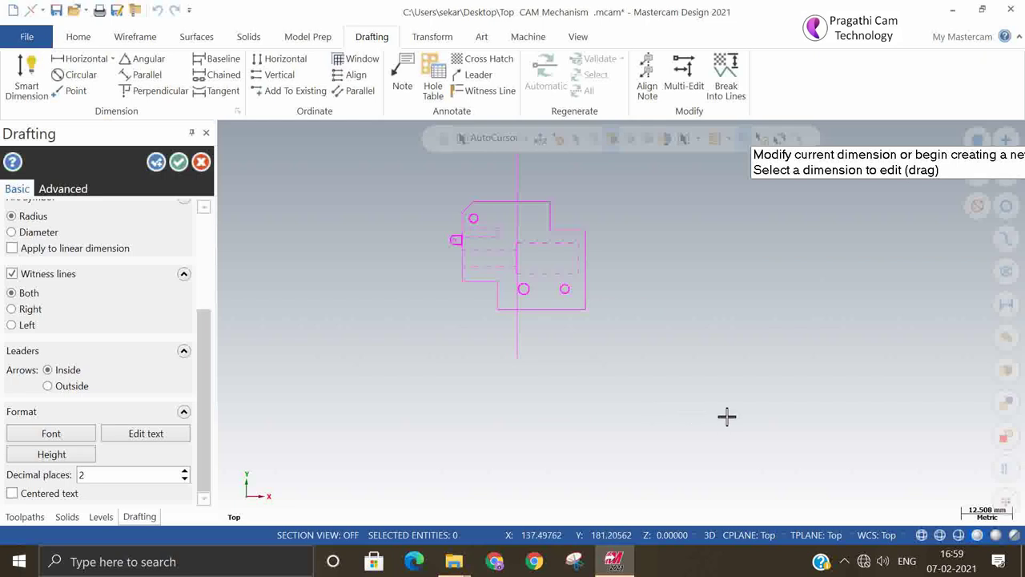
pyautogui.click(158, 164)
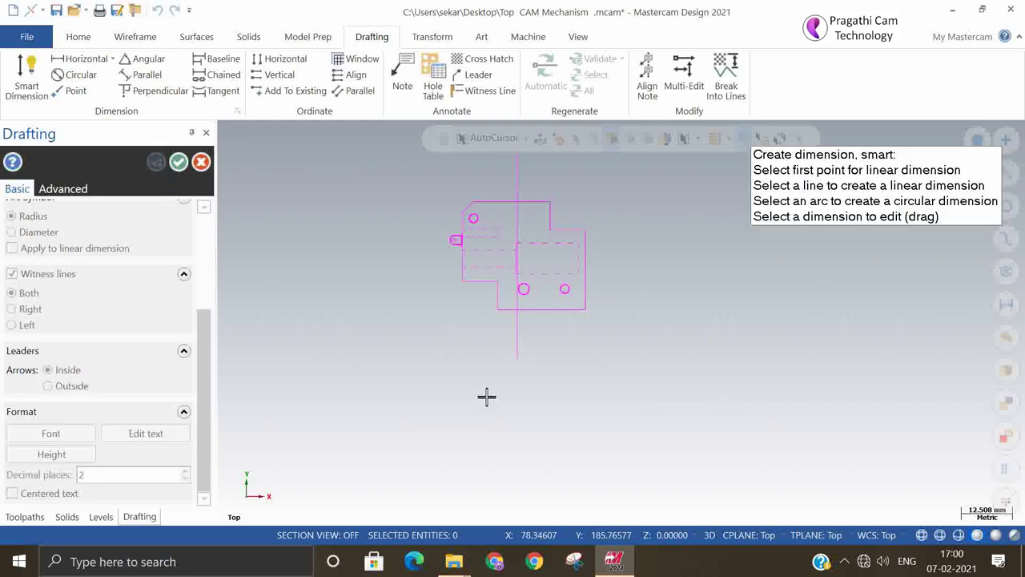
pyautogui.click(201, 161)
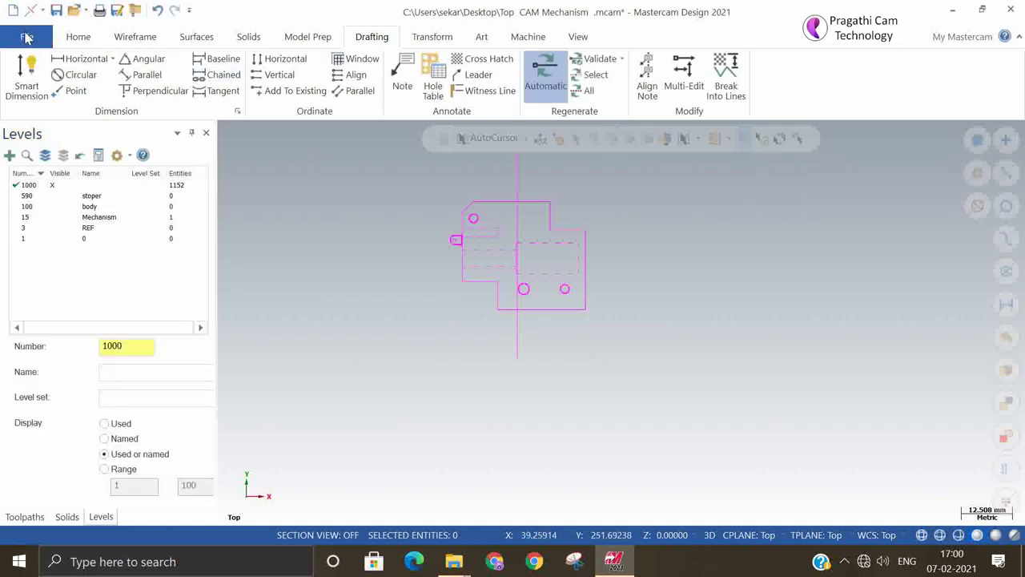
# - Save the drawing over the existing file, converting it to the current version and continuing despite the unregenerated solids
pyautogui.click(29, 64)
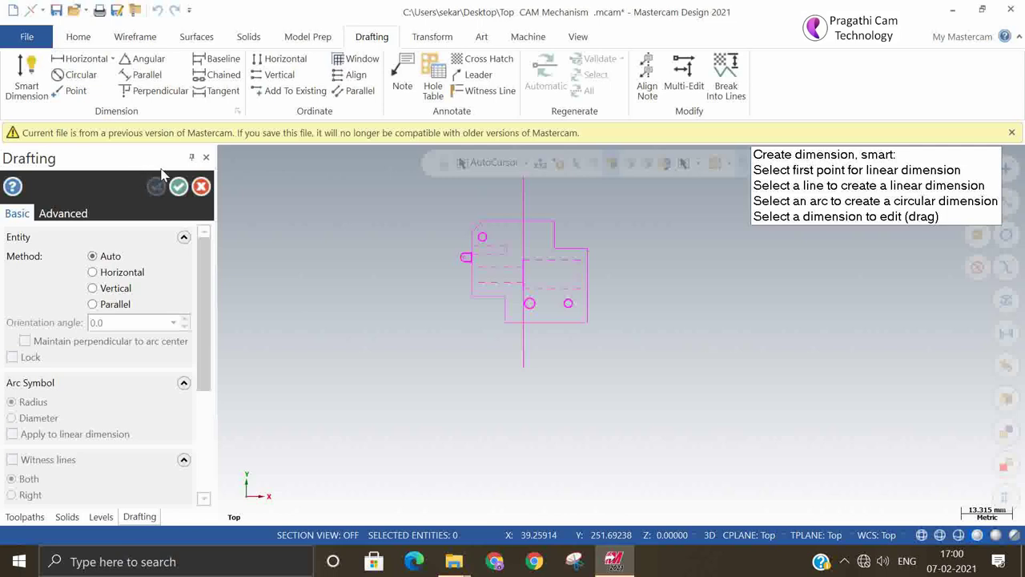
pyautogui.click(200, 188)
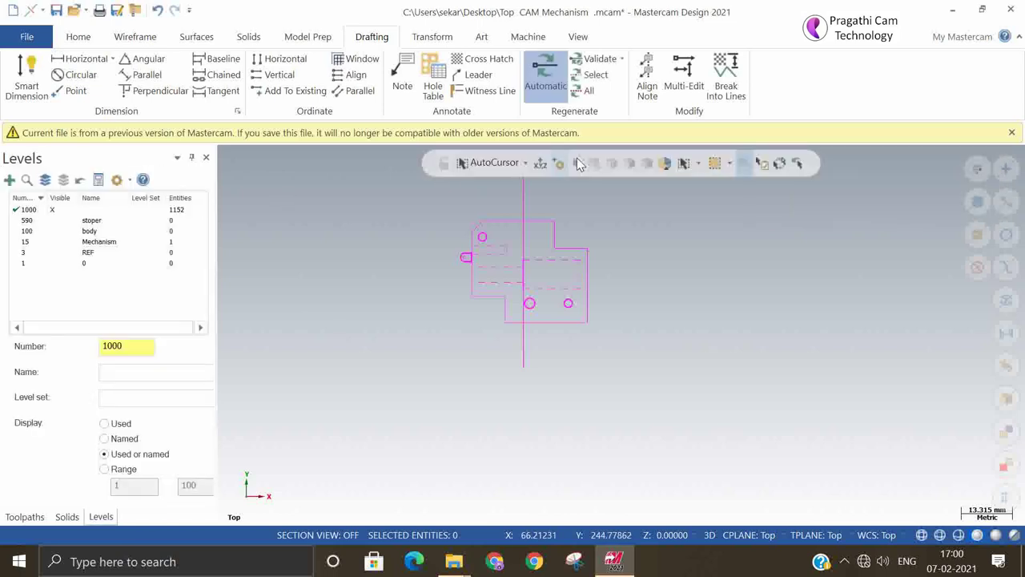
pyautogui.click(56, 10)
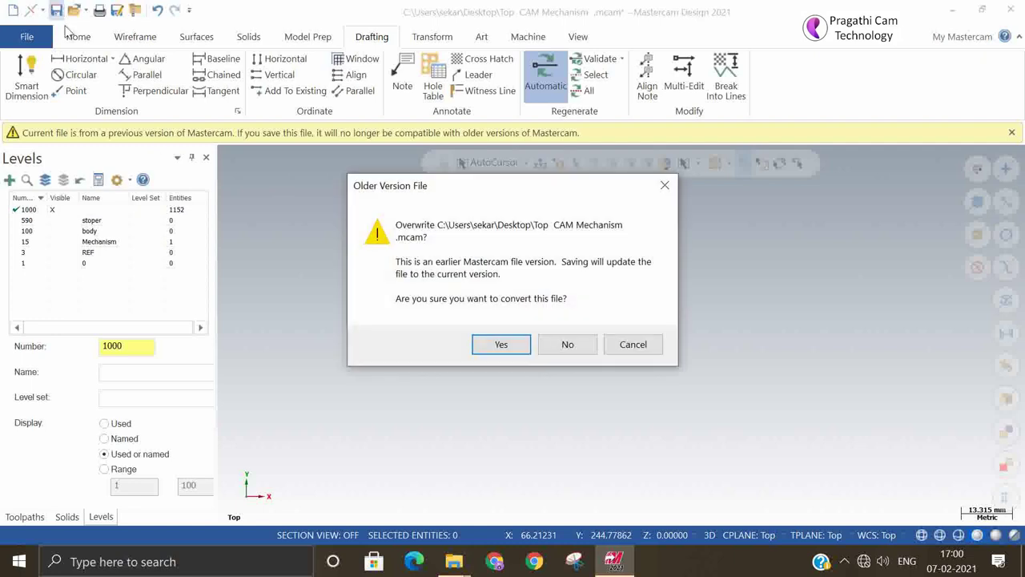
pyautogui.click(487, 344)
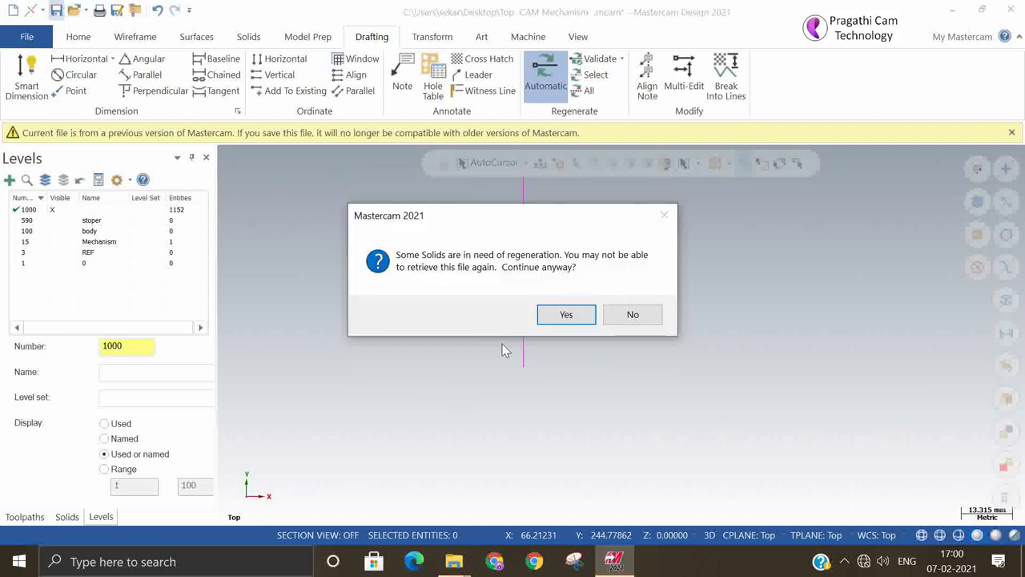
pyautogui.click(567, 316)
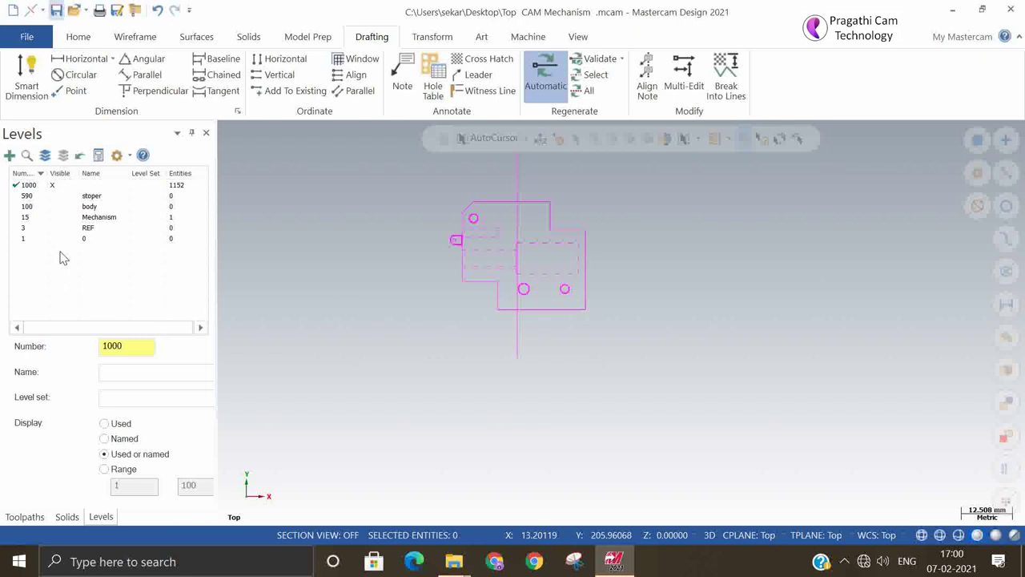
# - Add a vertical smart dimension to the left edge of the top view, placed outside the outline
pyautogui.click(32, 73)
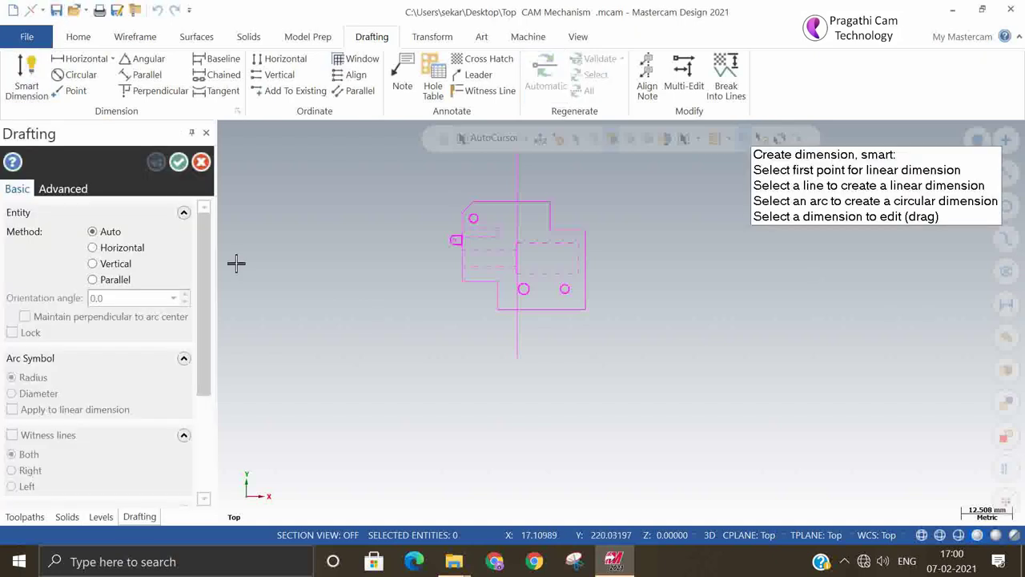
pyautogui.click(463, 275)
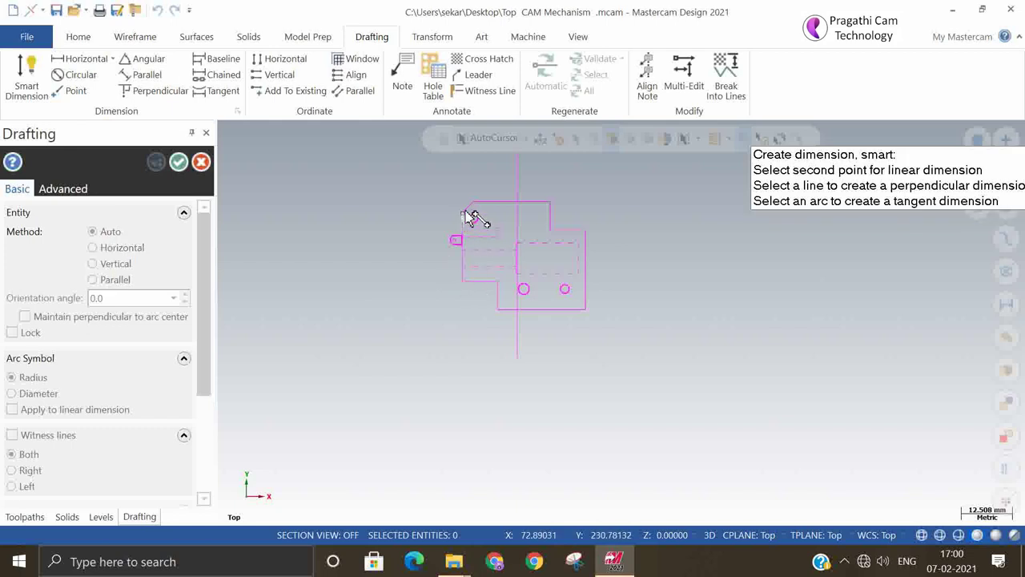
pyautogui.click(472, 217)
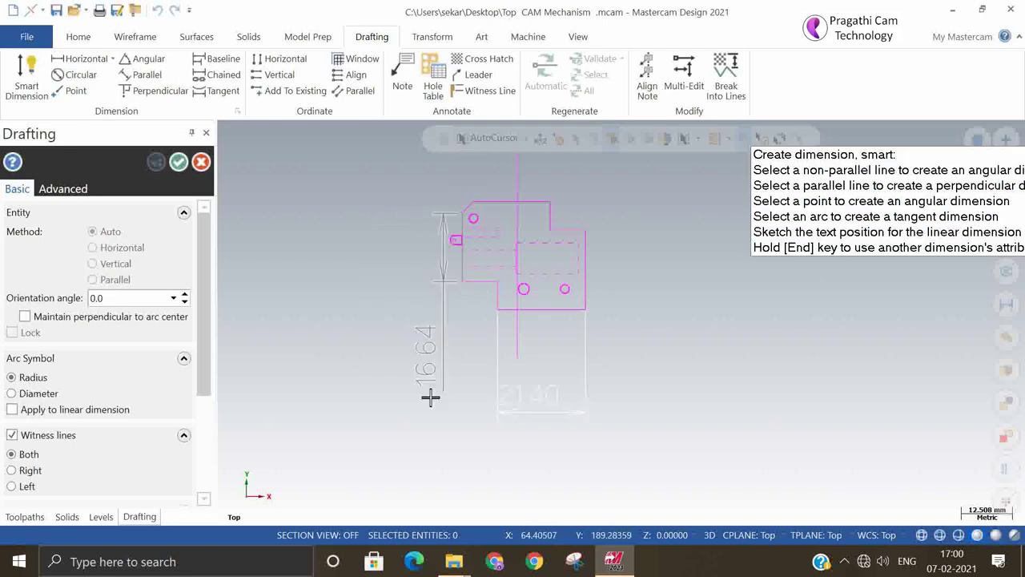
pyautogui.click(327, 236)
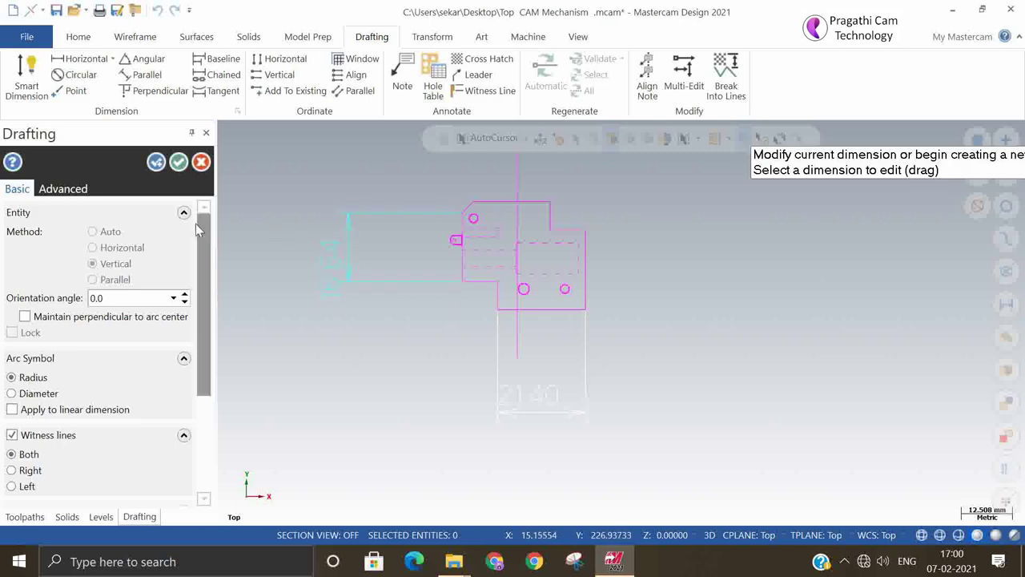
pyautogui.click(178, 163)
# - Delete the horizontal and vertical dimensions from the top view
pyautogui.click(519, 413)
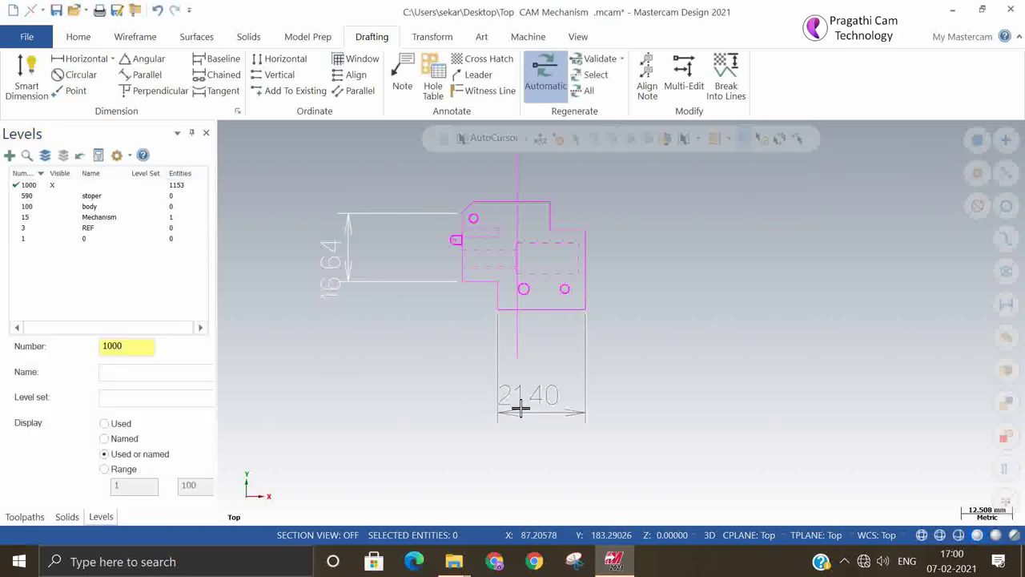
pyautogui.click(337, 275)
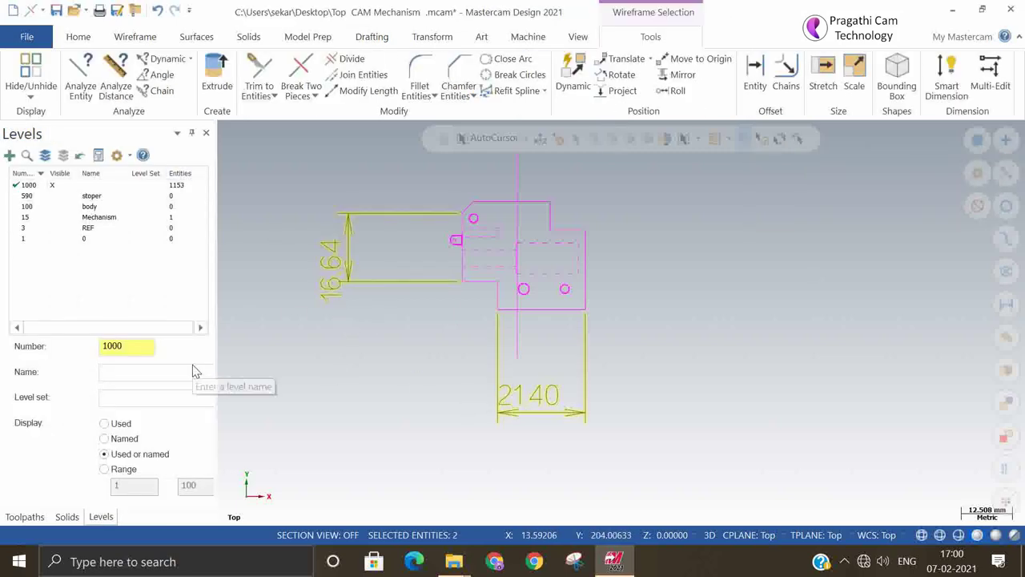
pyautogui.press('Delete')
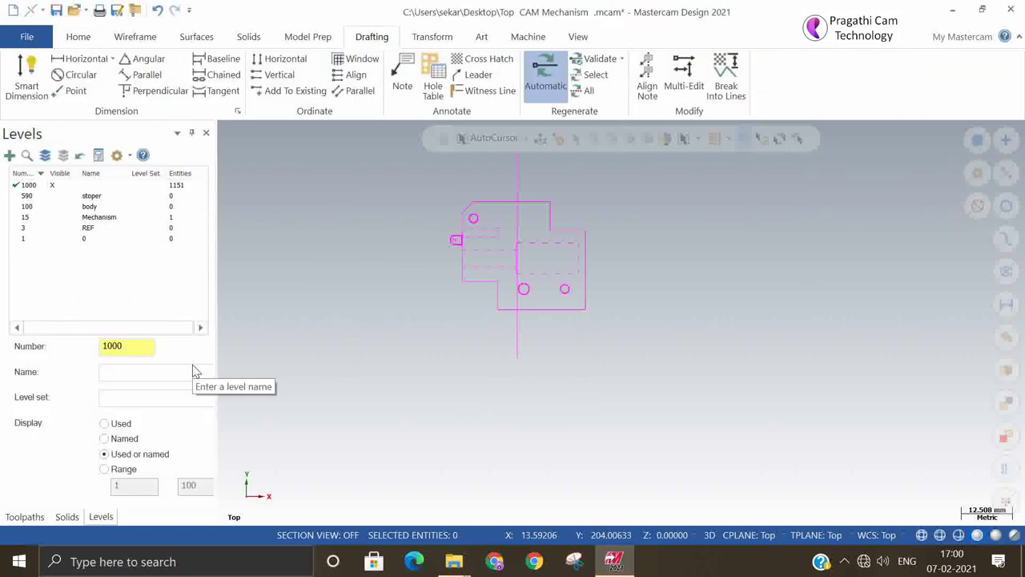
# - Dimension the top view's lower edge again with a smart dimension placed beneath it, and accept it
pyautogui.click(32, 76)
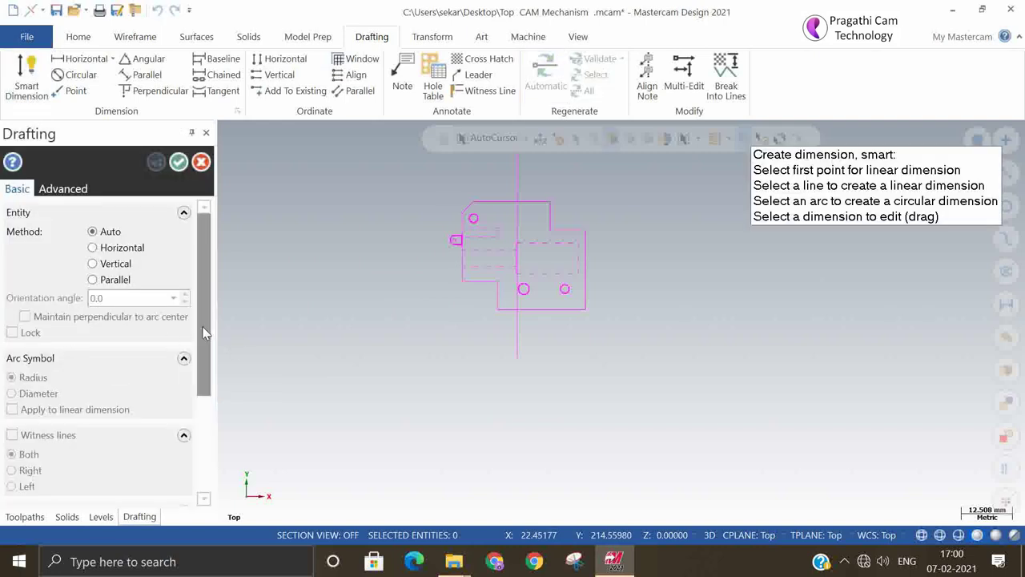
pyautogui.moveTo(202, 333); pyautogui.dragTo(195, 443)
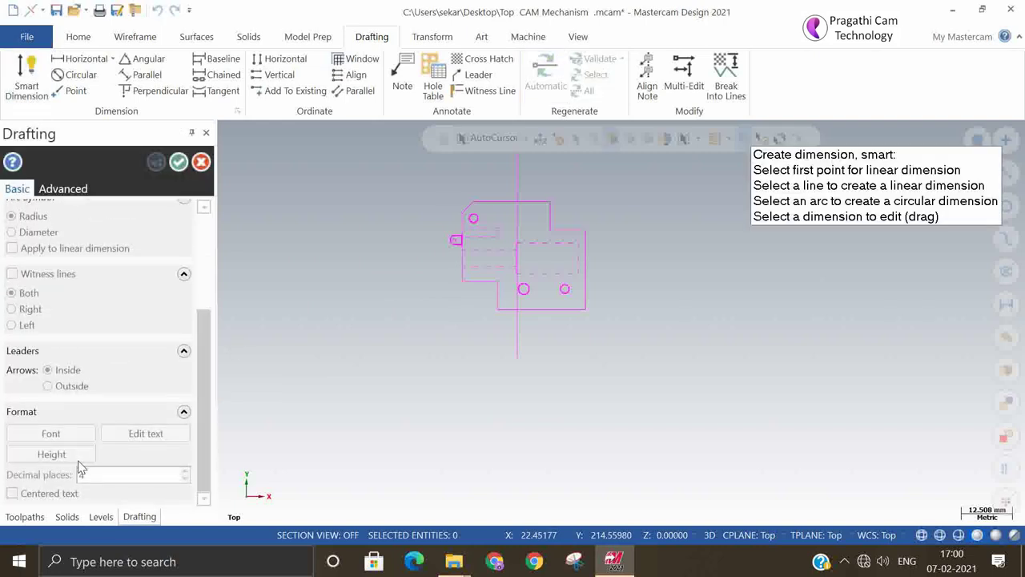
pyautogui.click(507, 310)
pyautogui.click(503, 366)
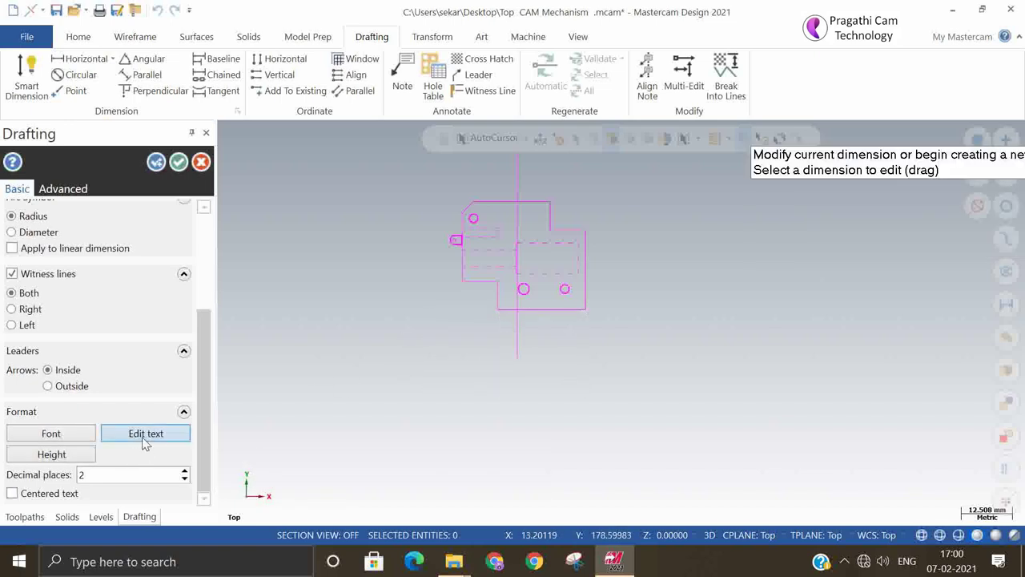
pyautogui.click(155, 164)
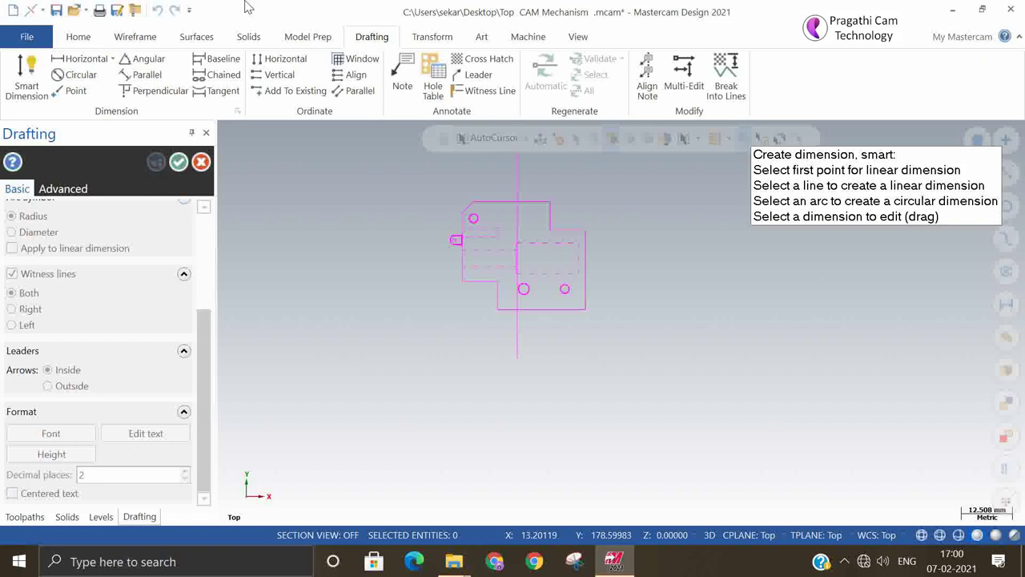
pyautogui.click(179, 163)
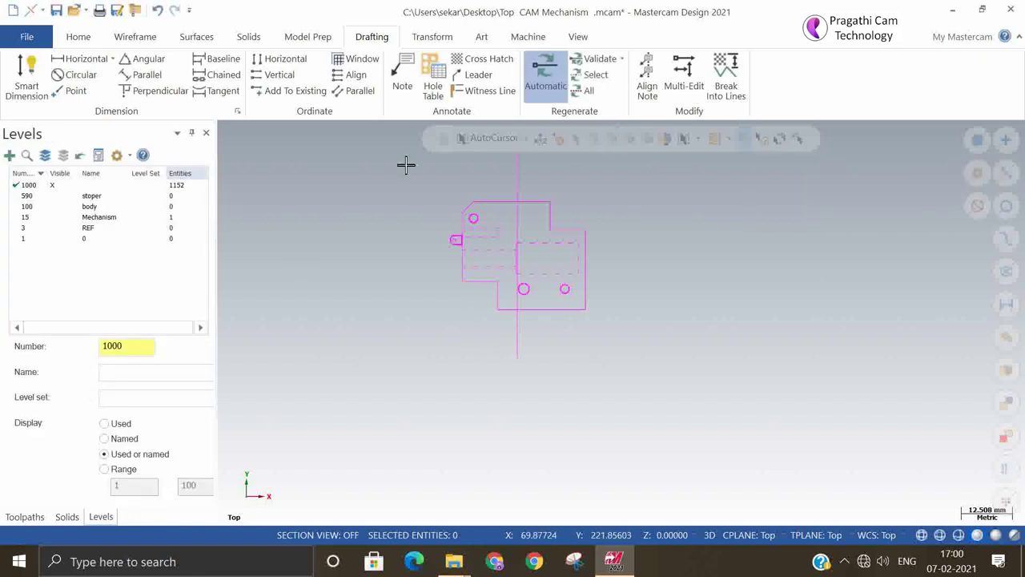
# - Add a horizontal smart dimension between the two corners of the lower-left step in the top view, placed beneath the lower-edge dimension
pyautogui.click(26, 80)
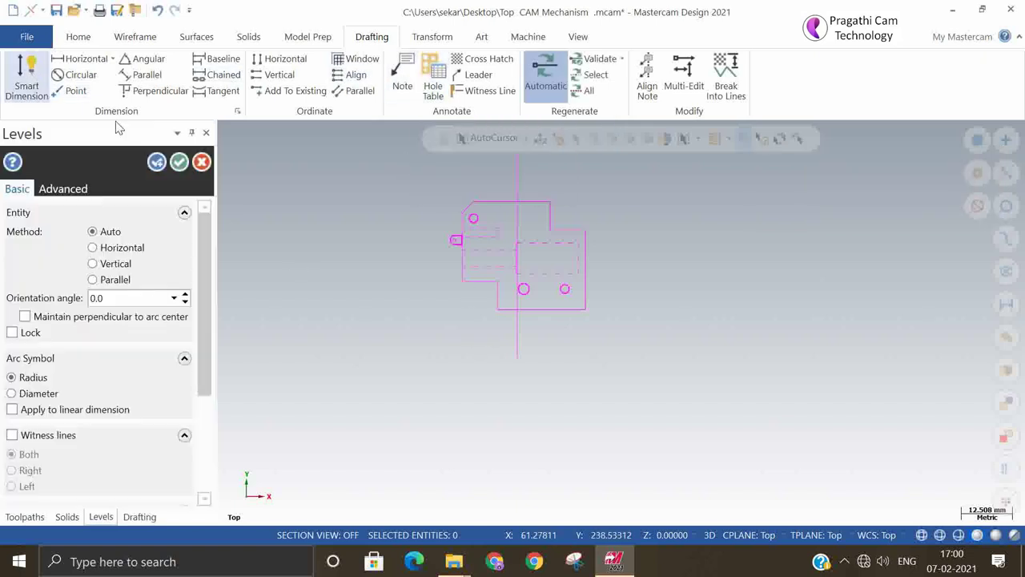
pyautogui.click(461, 282)
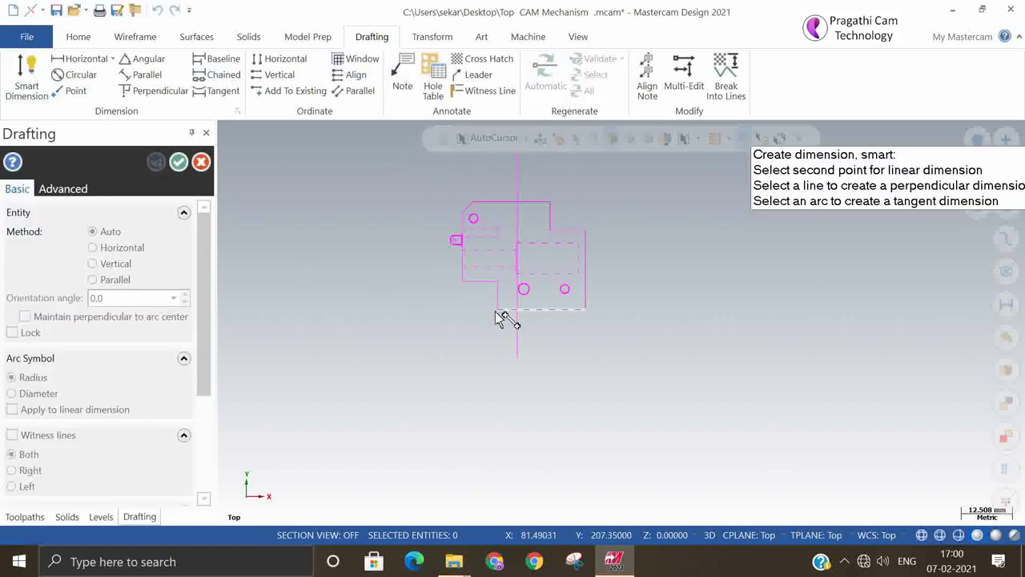
pyautogui.click(497, 310)
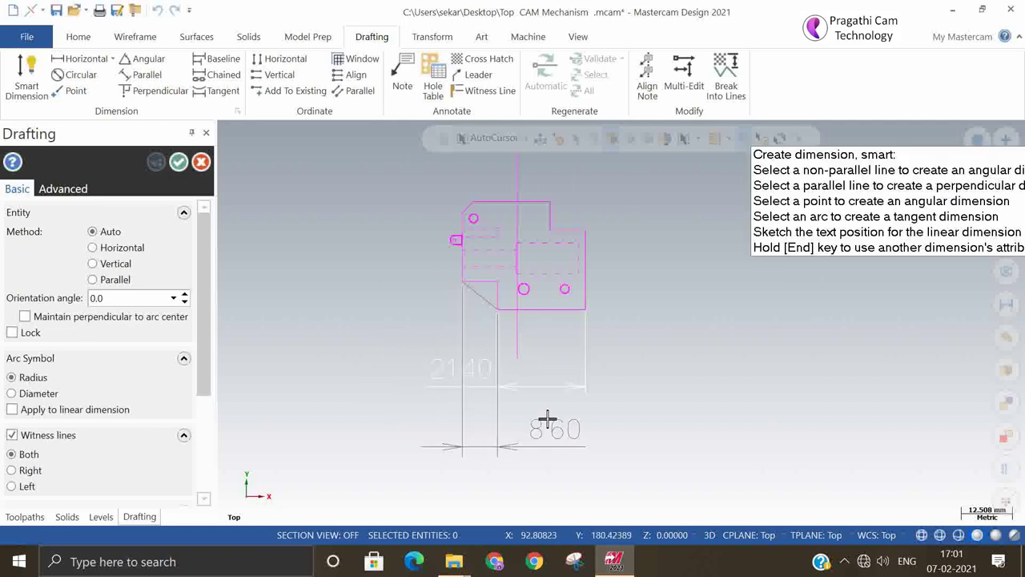
pyautogui.click(550, 419)
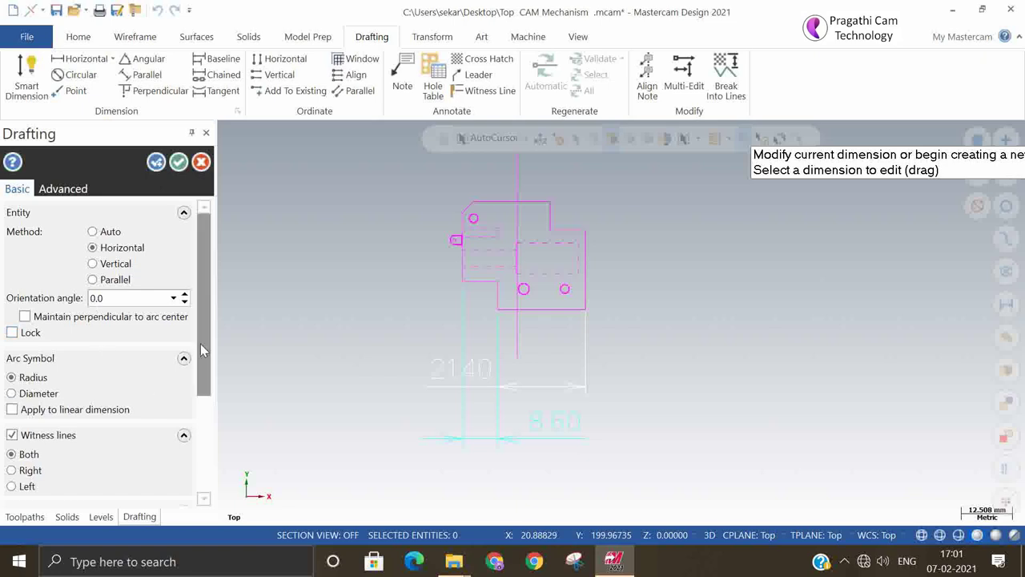
# - Set the step dimension's text height to 2.5, applied to dimensions and notes while maintaining the current arrowhead ratio
pyautogui.scroll(-3, 202, 368)
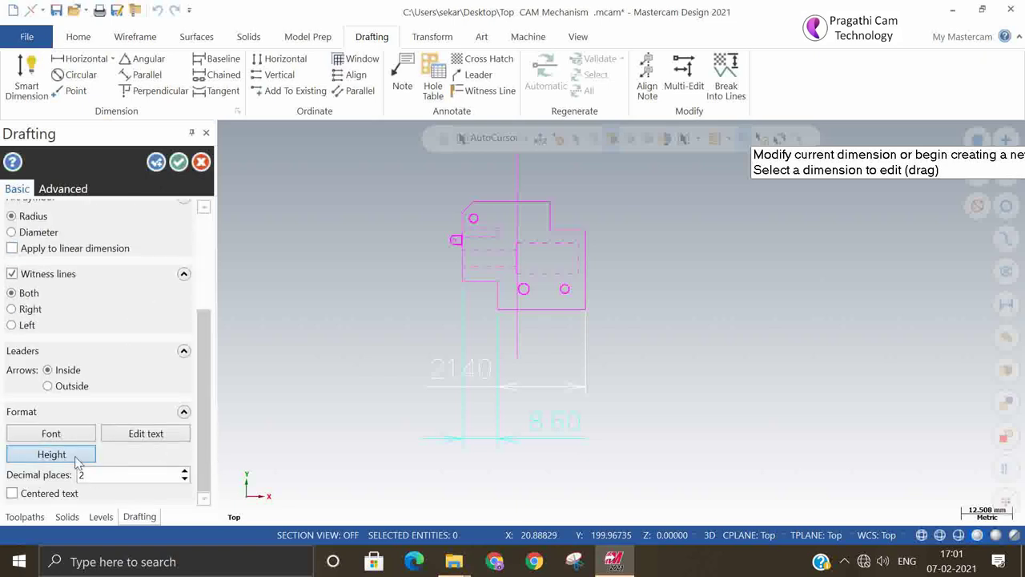
pyautogui.click(51, 454)
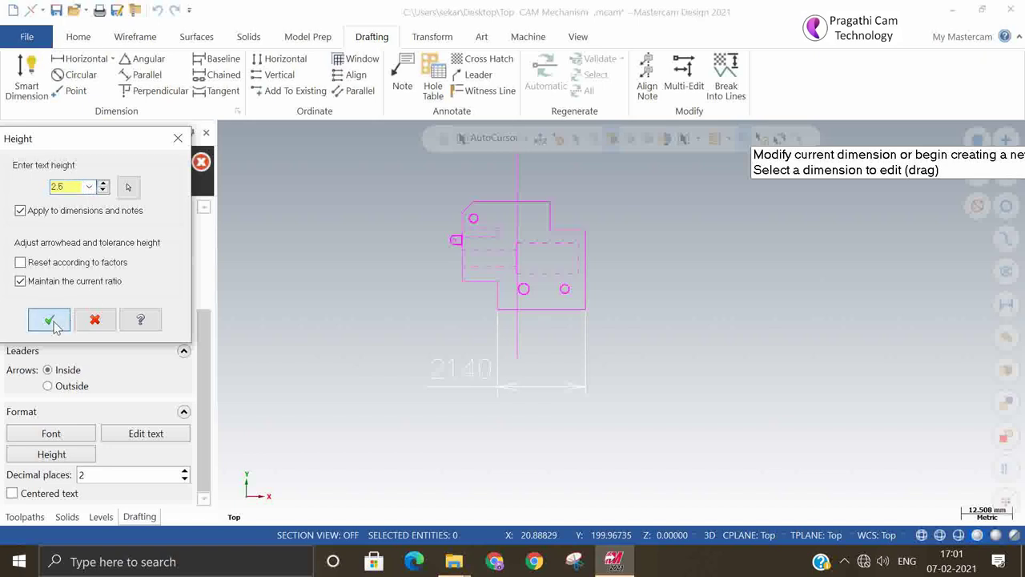
pyautogui.click(51, 321)
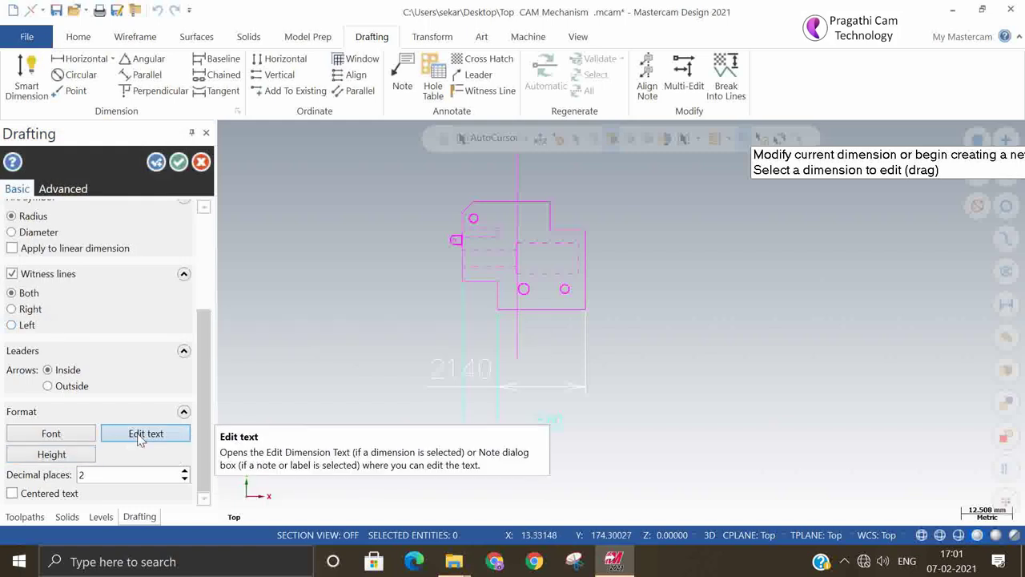
# - Change the step dimension's font to Arial and accept the dimension
pyautogui.click(53, 432)
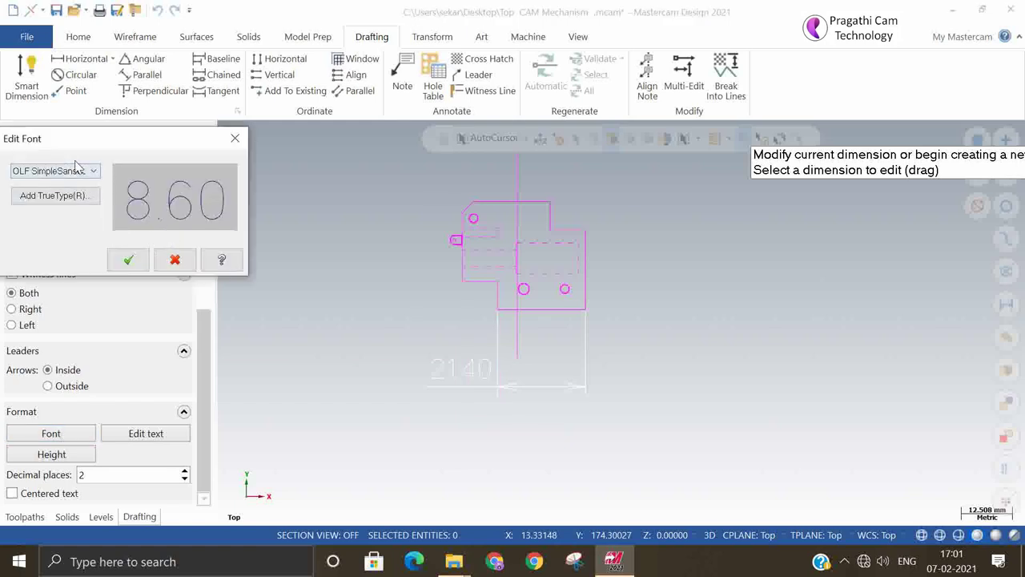
pyautogui.click(78, 170)
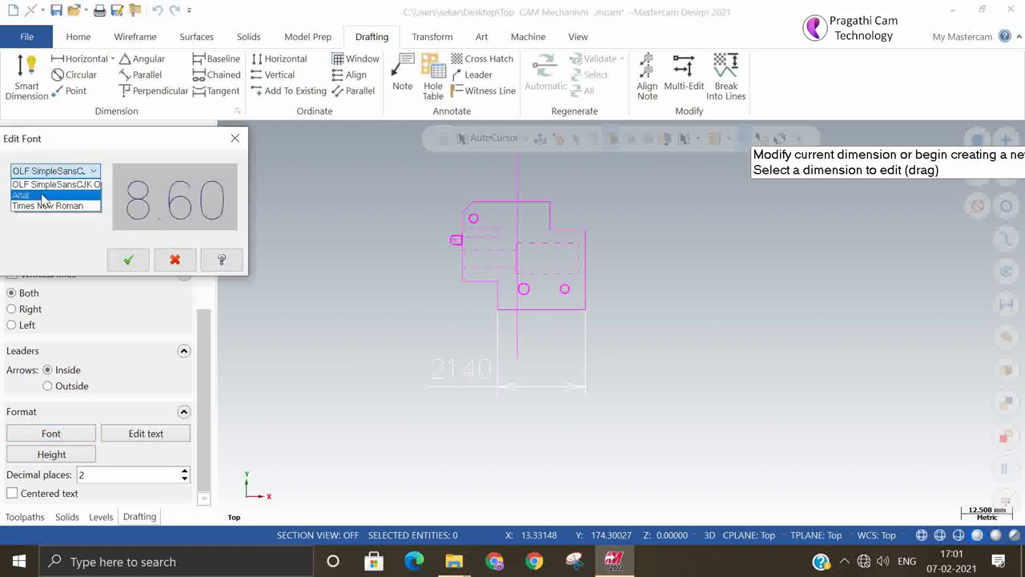
pyautogui.click(44, 197)
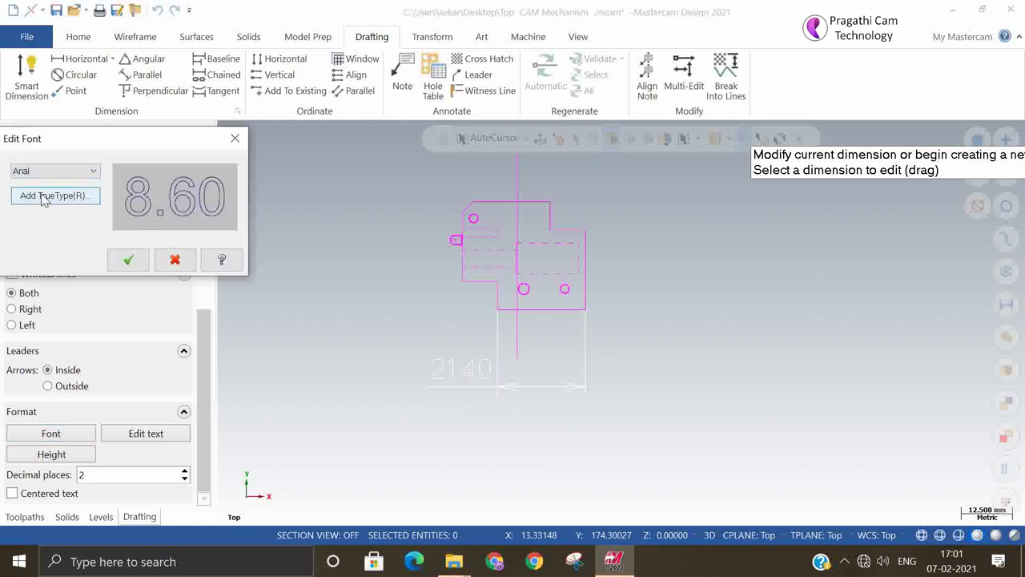
pyautogui.click(136, 260)
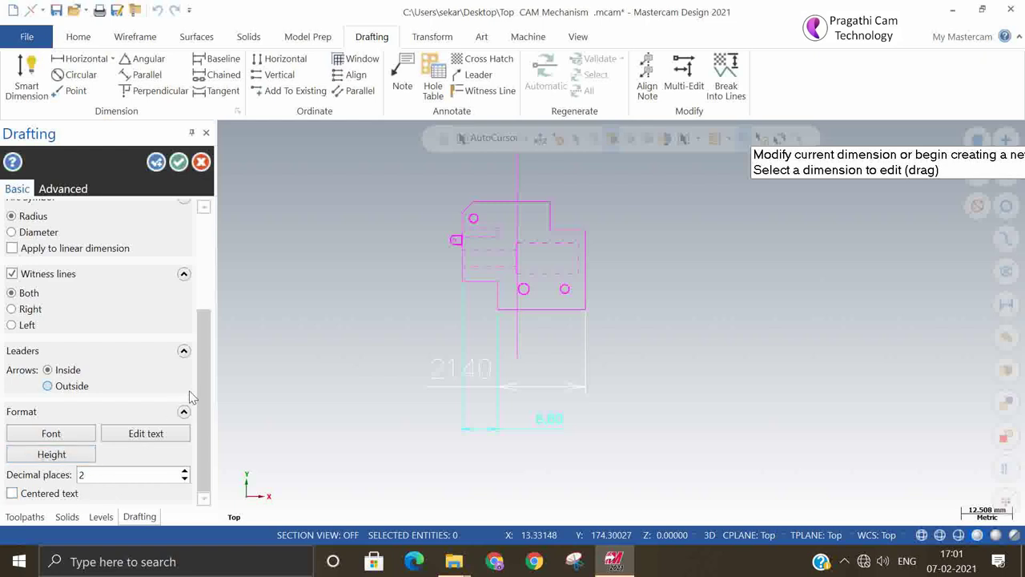
pyautogui.moveTo(203, 387); pyautogui.dragTo(217, 256)
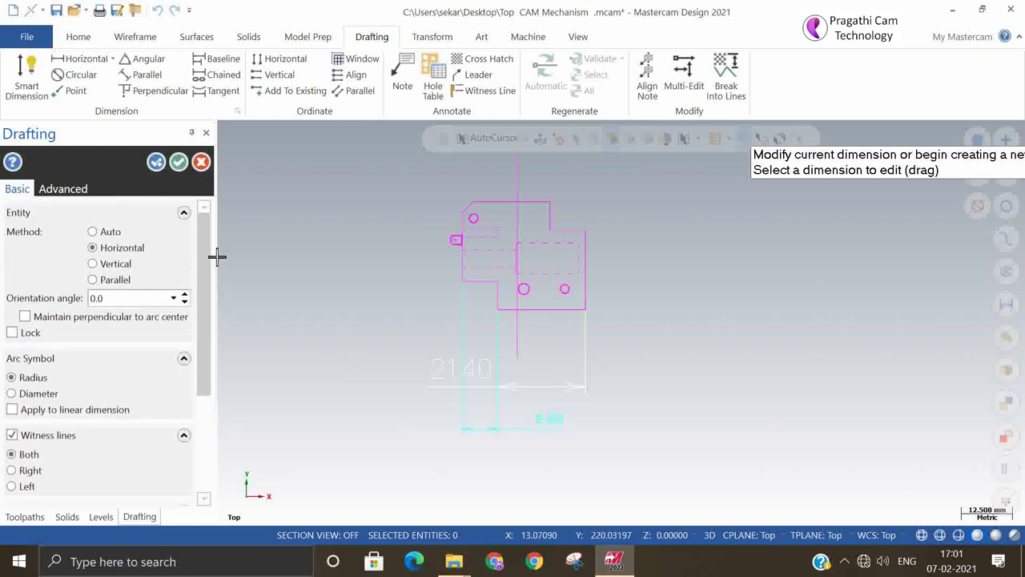
pyautogui.click(178, 163)
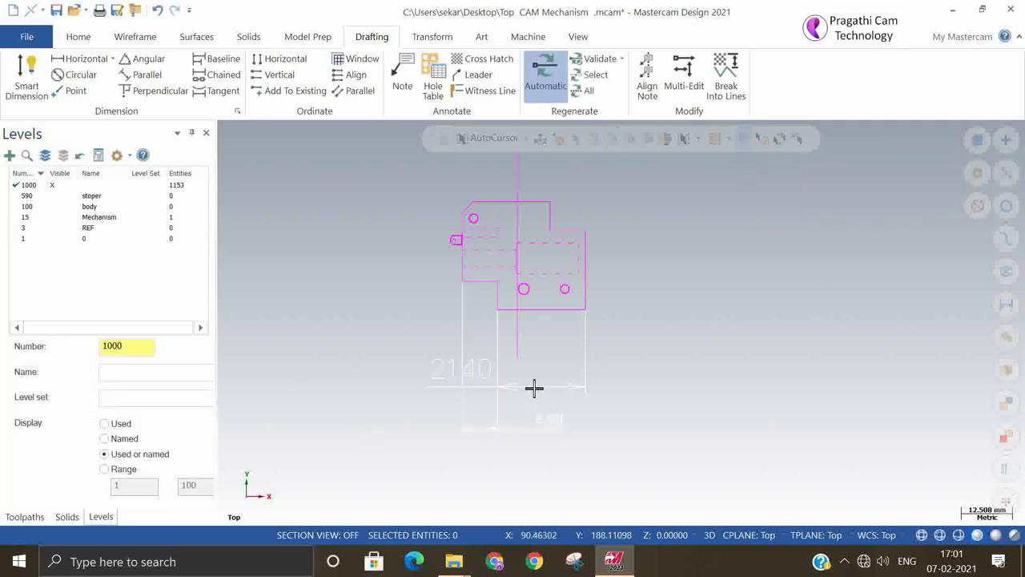
# - Delete the top view's lower-edge dimension and move the lower-left step dimension's text outside its witness lines, on their left
pyautogui.click(535, 389)
pyautogui.press('Delete')
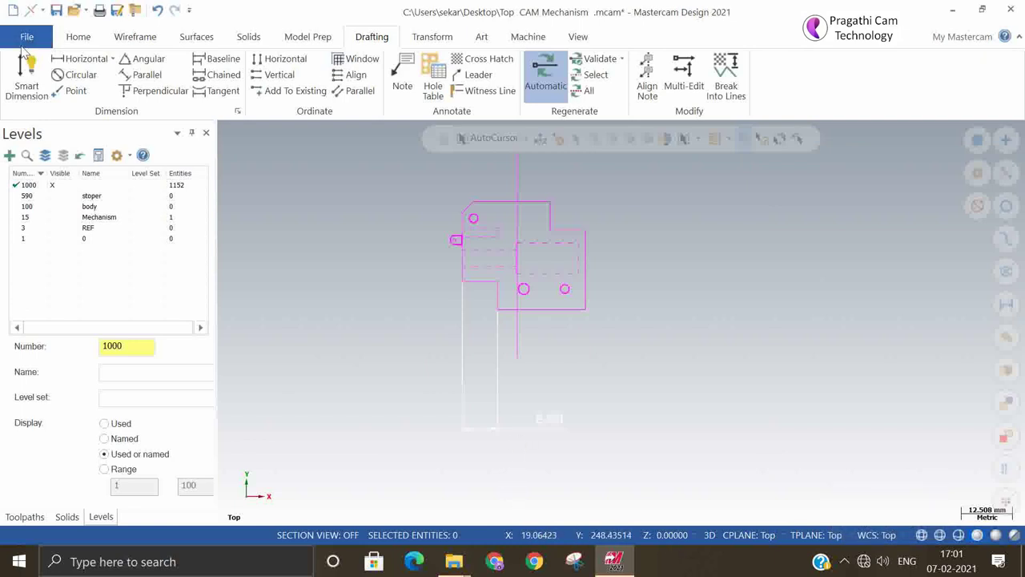
pyautogui.click(26, 76)
pyautogui.click(480, 428)
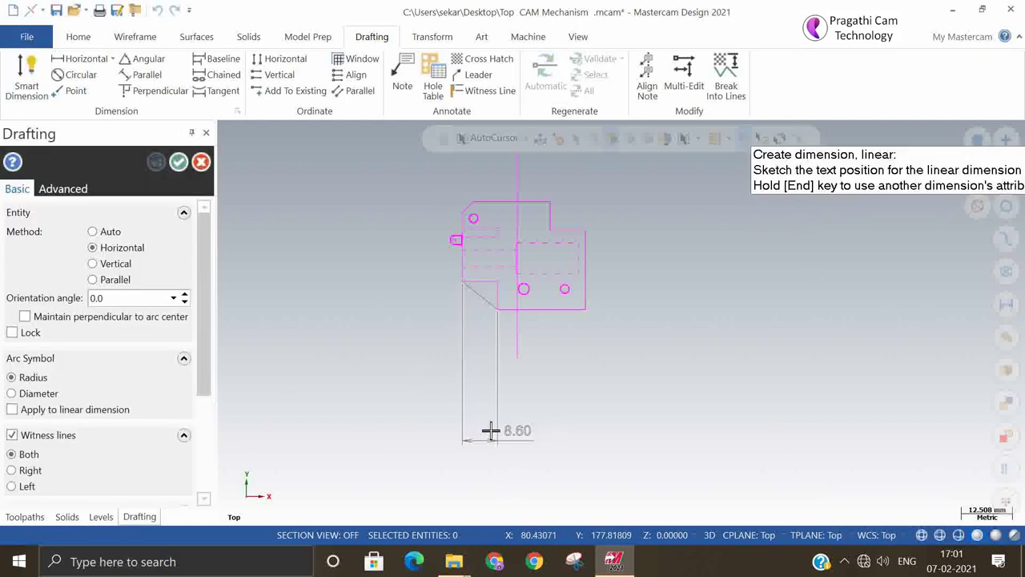
pyautogui.press('Escape')
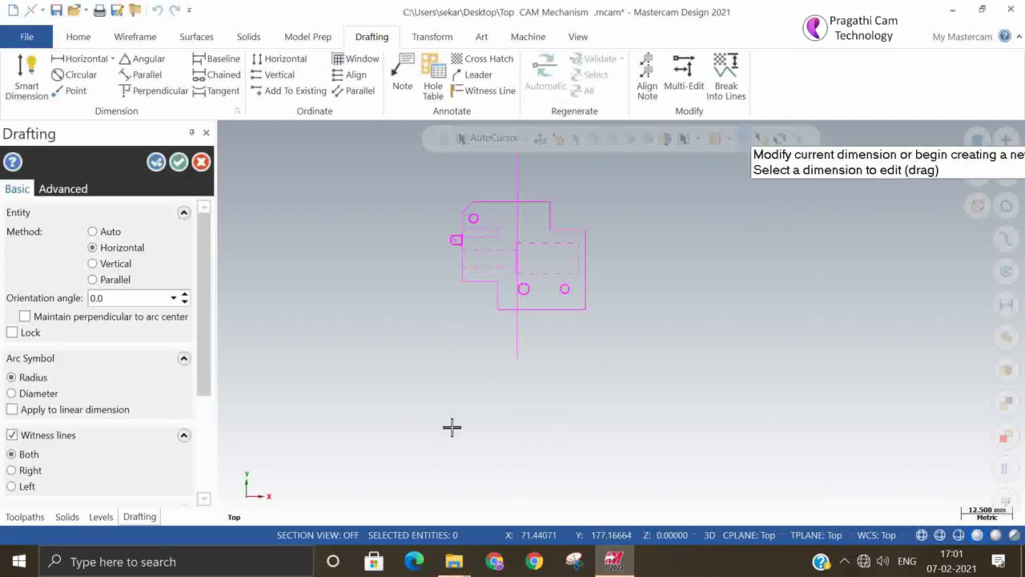
pyautogui.click(158, 163)
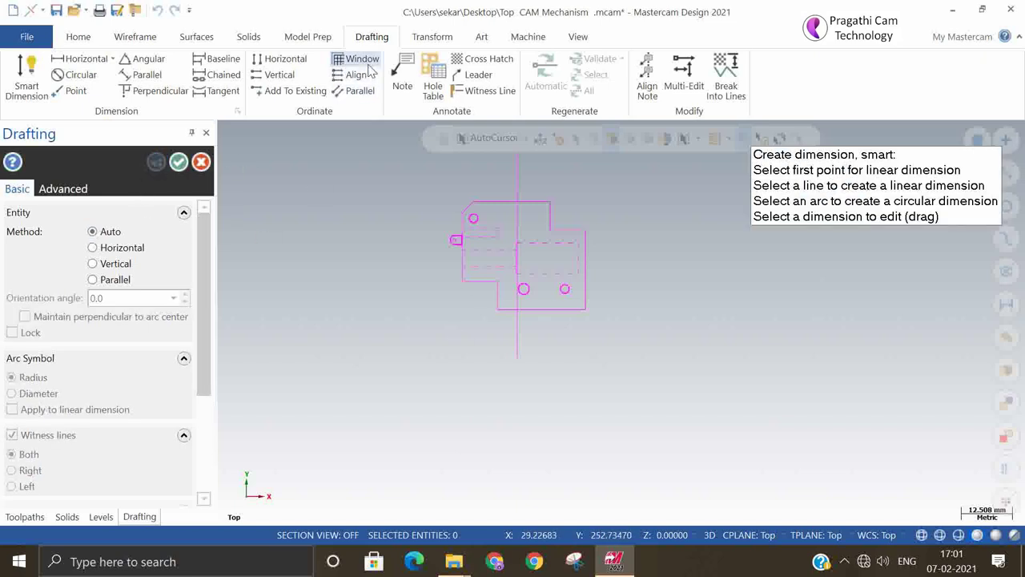
# - Dimension the top view's lower edge between its two corners with a horizontal smart dimension, level with the step dimension
pyautogui.click(501, 313)
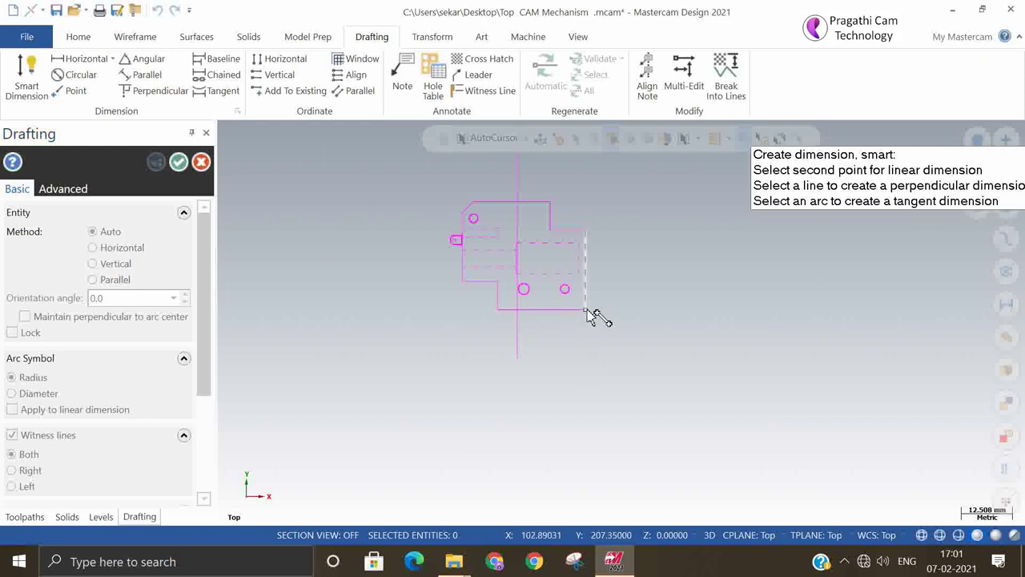
pyautogui.click(588, 312)
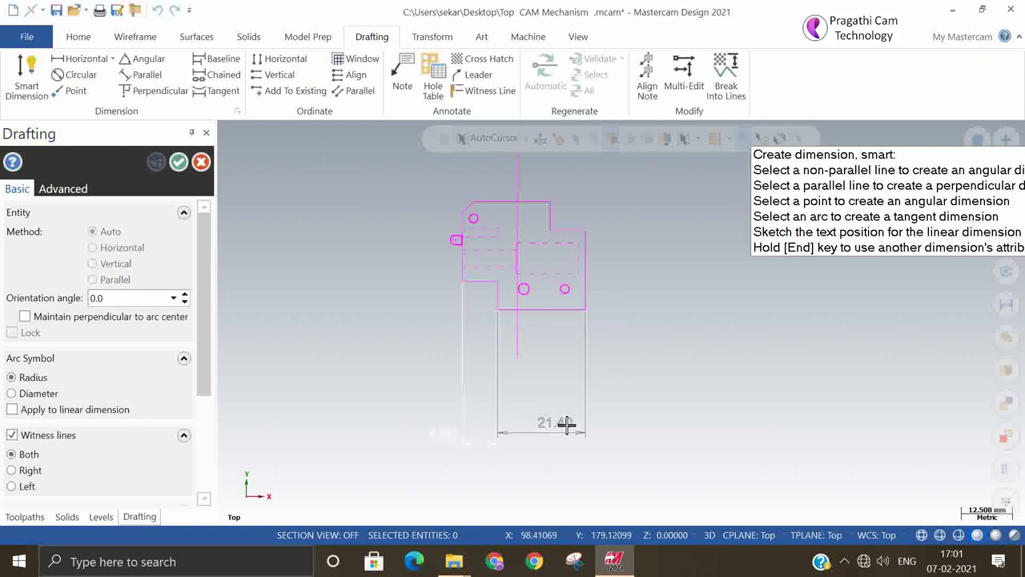
pyautogui.click(575, 436)
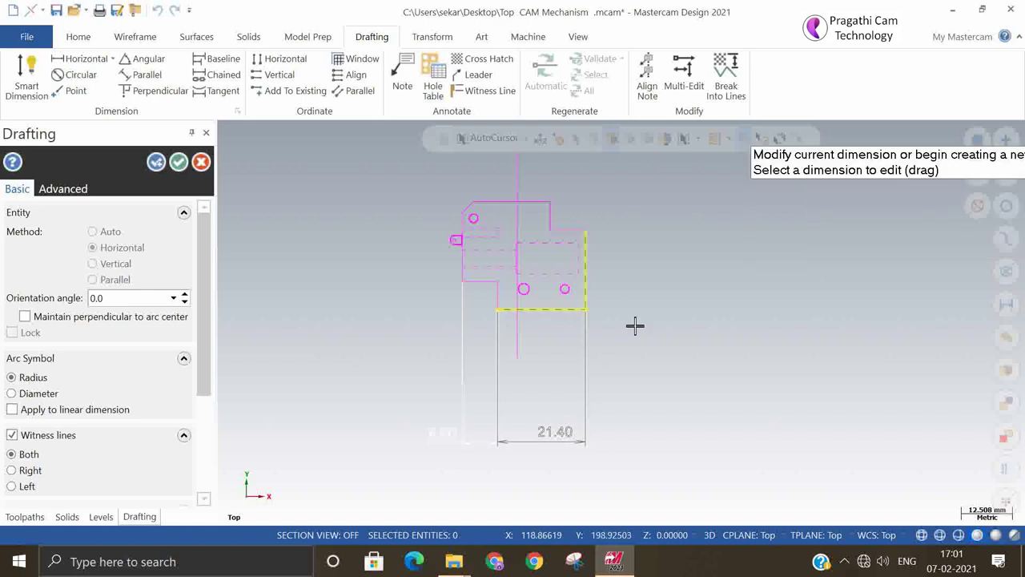
# - Add aligned vertical smart dimensions for the top view's right edge and the upper-right step, placed right of the view
pyautogui.click(587, 309)
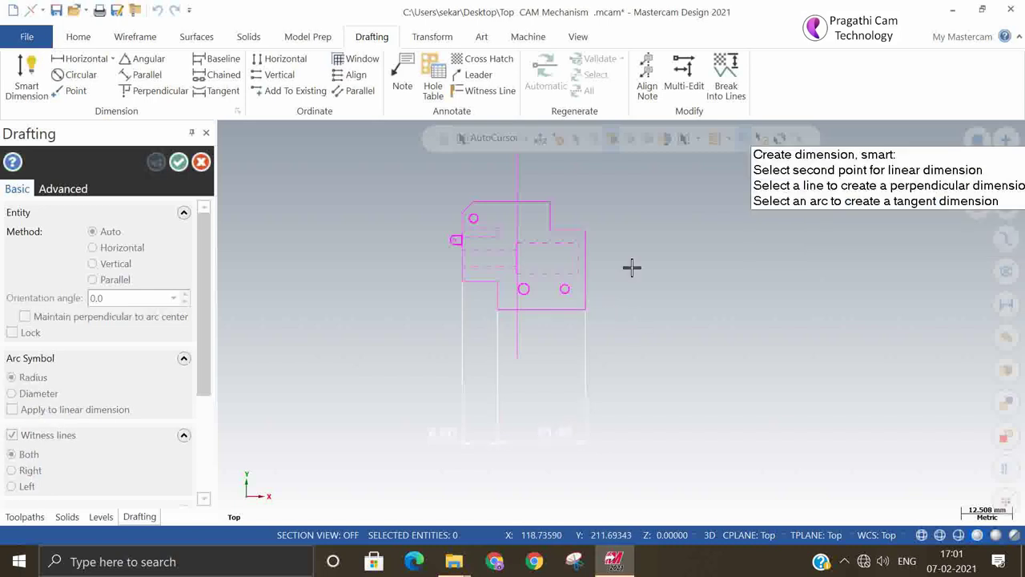
pyautogui.click(589, 232)
pyautogui.click(667, 259)
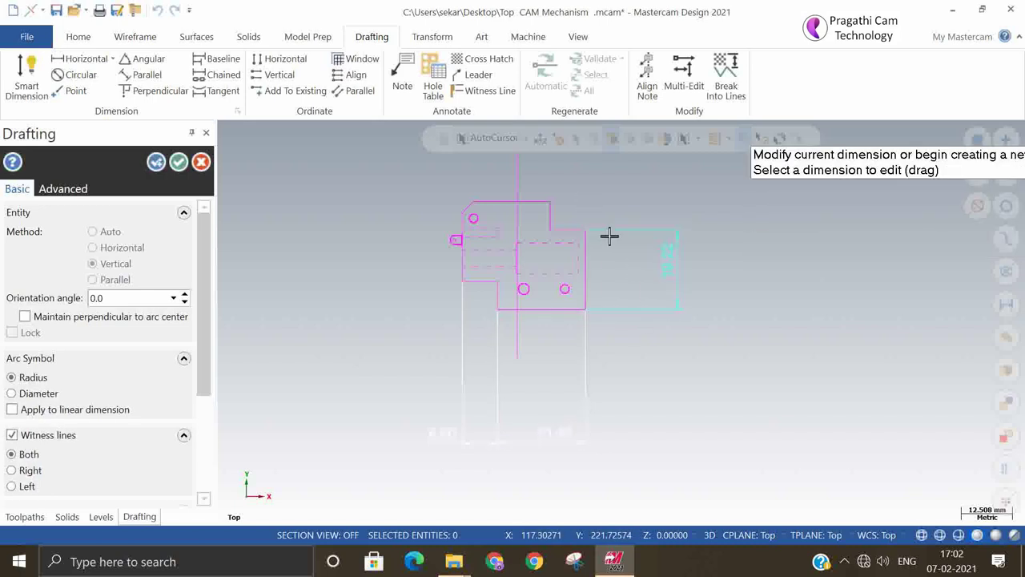
pyautogui.click(588, 233)
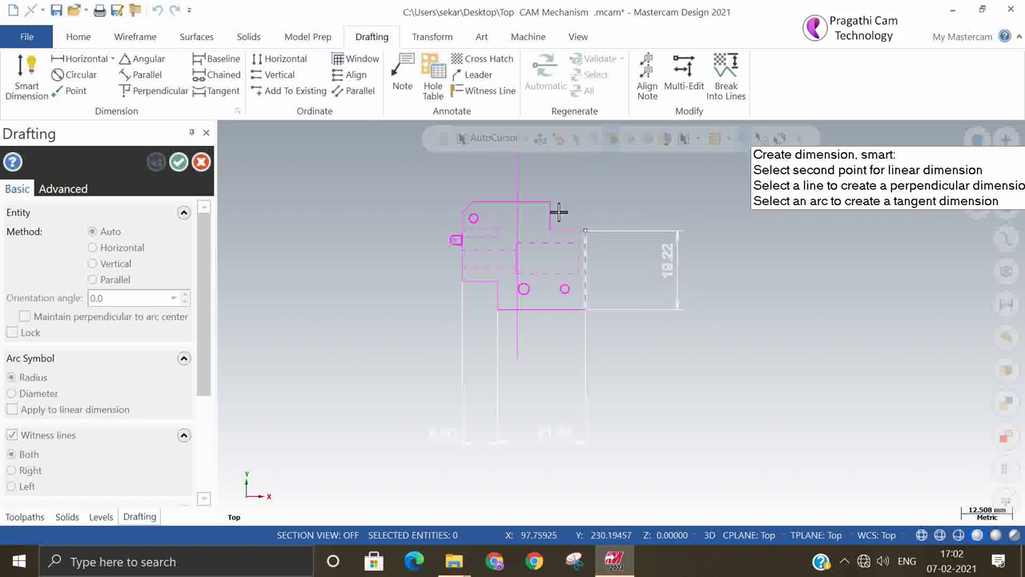
pyautogui.click(552, 204)
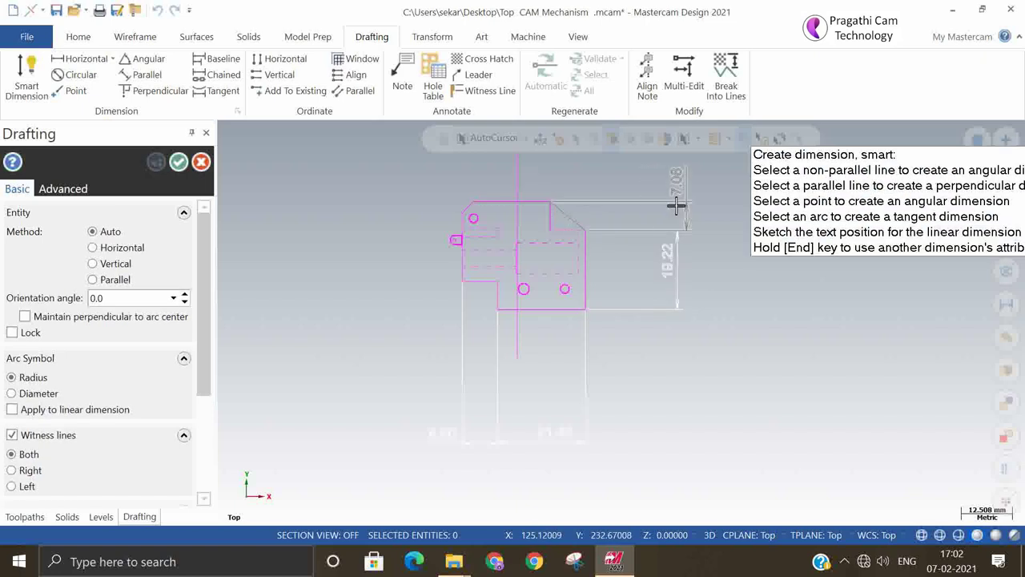
pyautogui.click(668, 206)
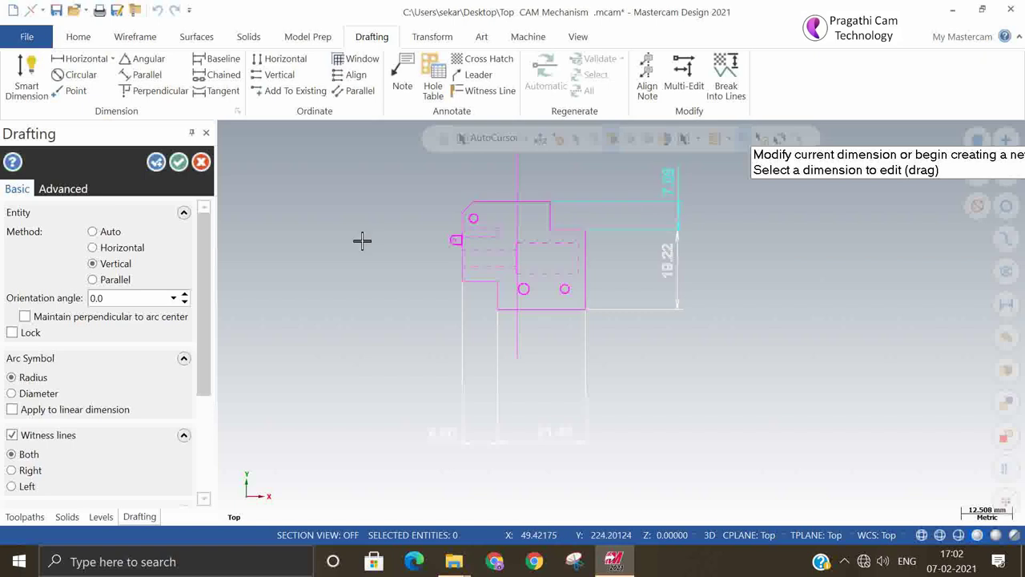
pyautogui.click(179, 161)
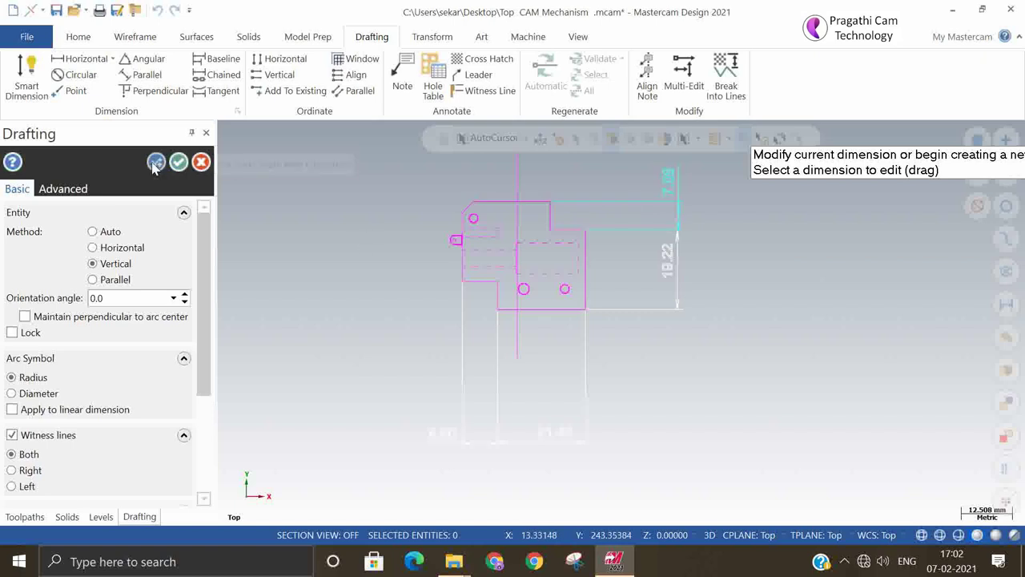
# - Add a vertical smart dimension from the left edge's lower corner to the small lug hole's centre, placed left of the view
pyautogui.scroll(6, 454, 257)
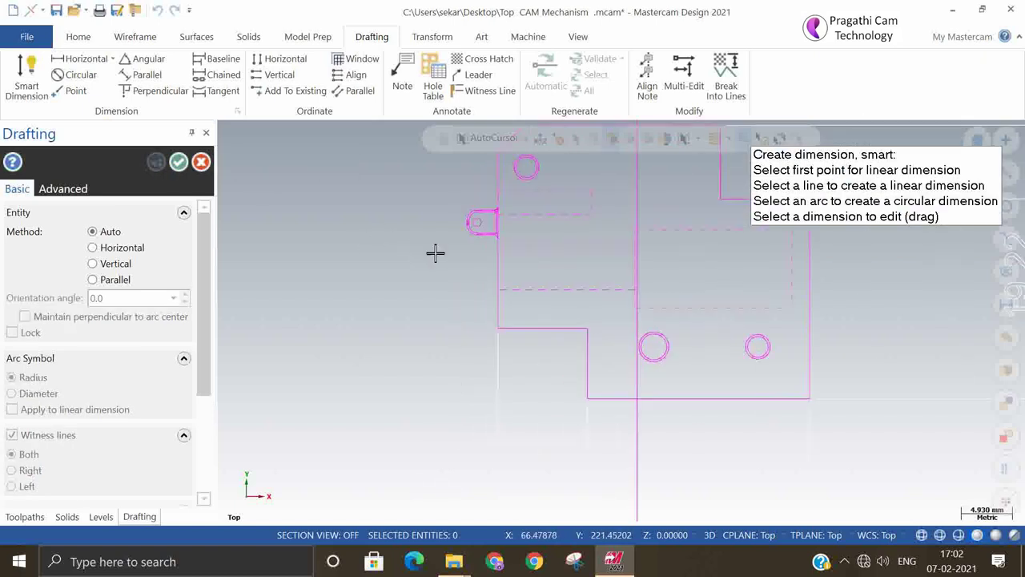
pyautogui.click(520, 355)
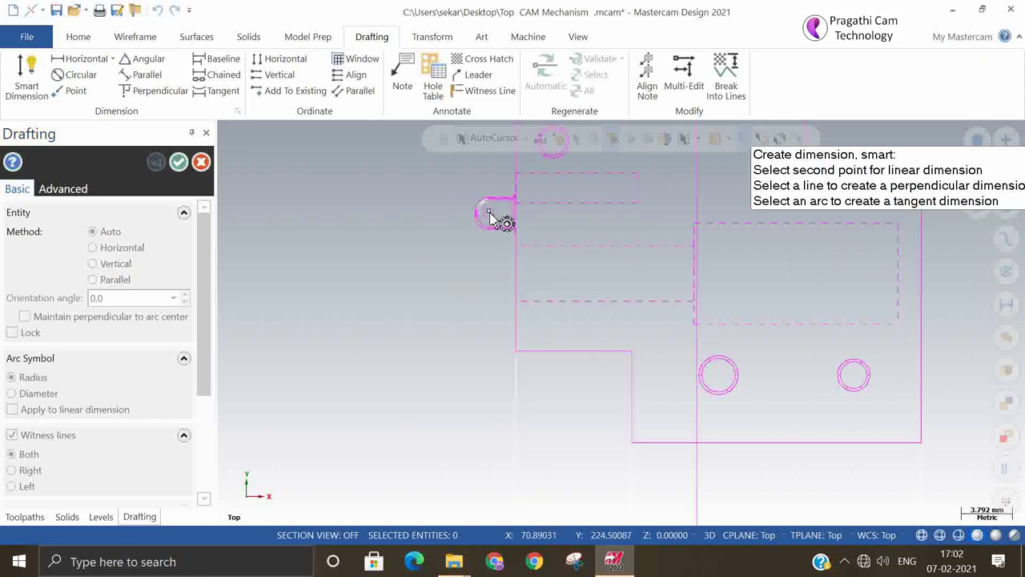
pyautogui.scroll(3, 491, 213)
pyautogui.scroll(1, 492, 210)
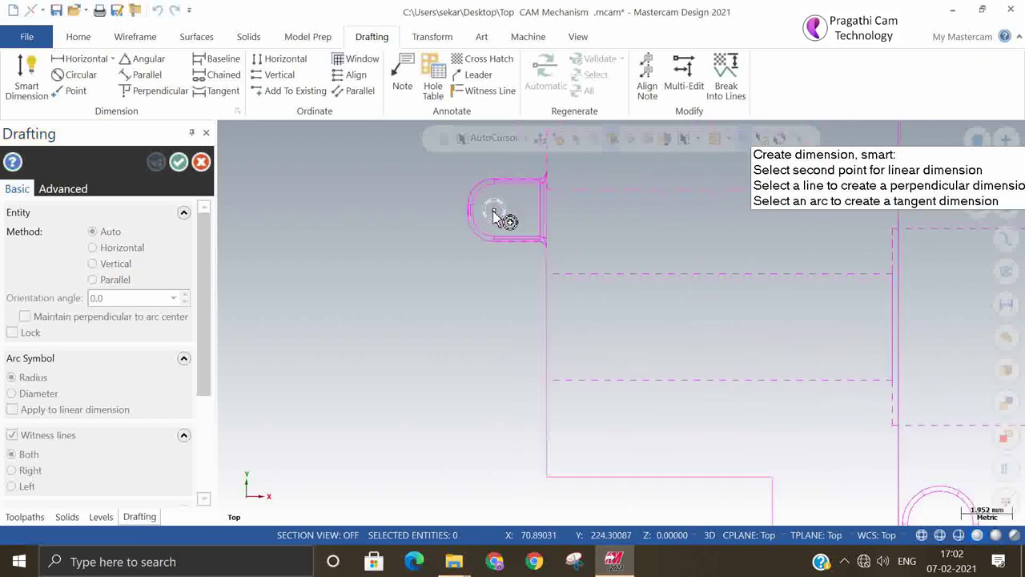
pyautogui.click(494, 212)
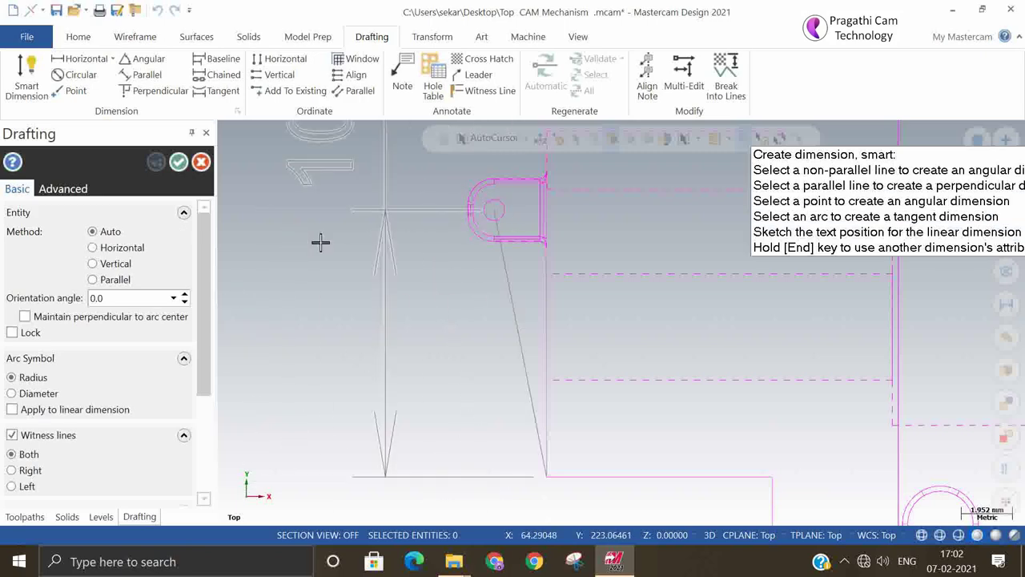
pyautogui.scroll(-4, 417, 304)
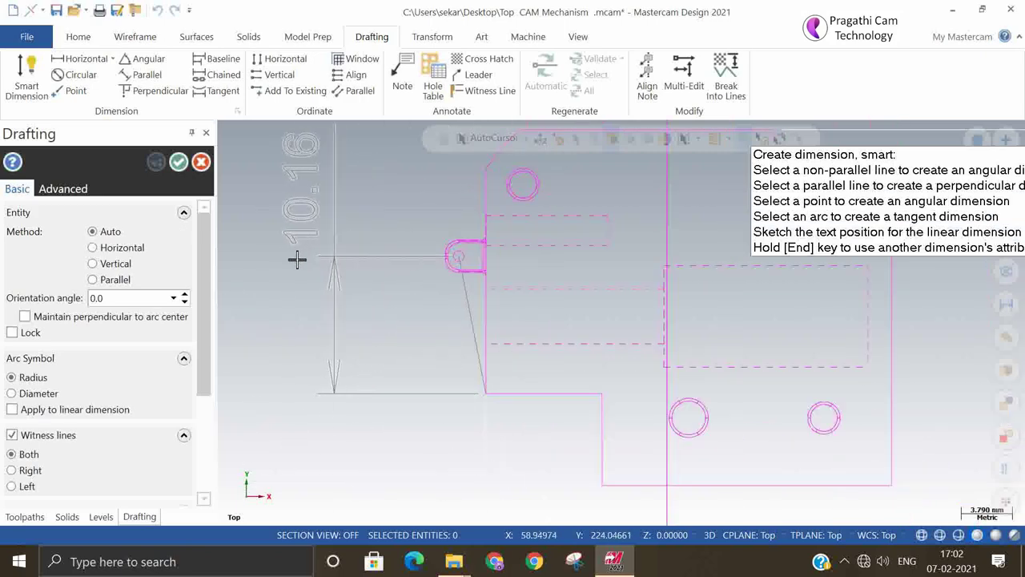
pyautogui.click(297, 258)
pyautogui.click(179, 162)
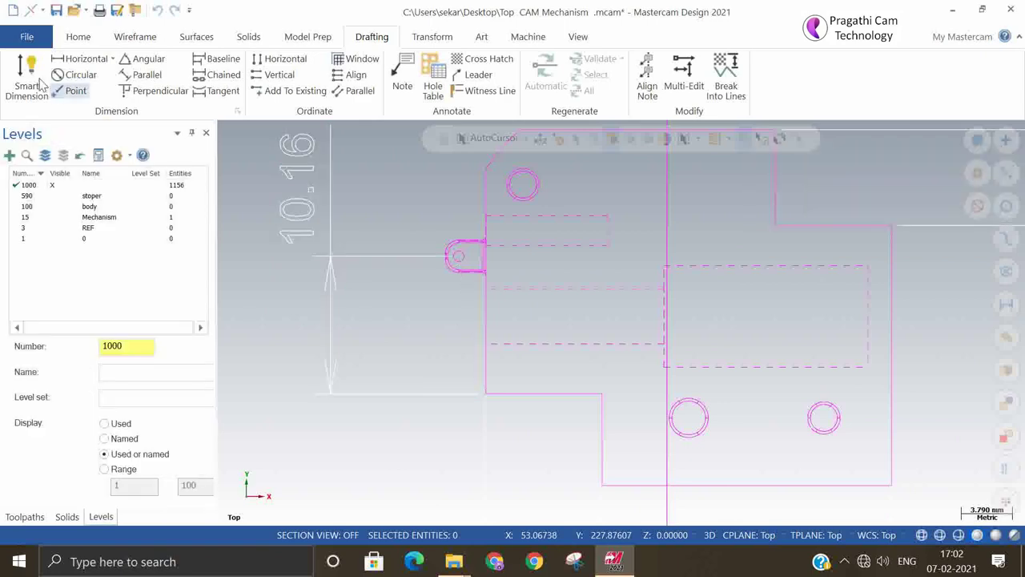
pyautogui.click(27, 80)
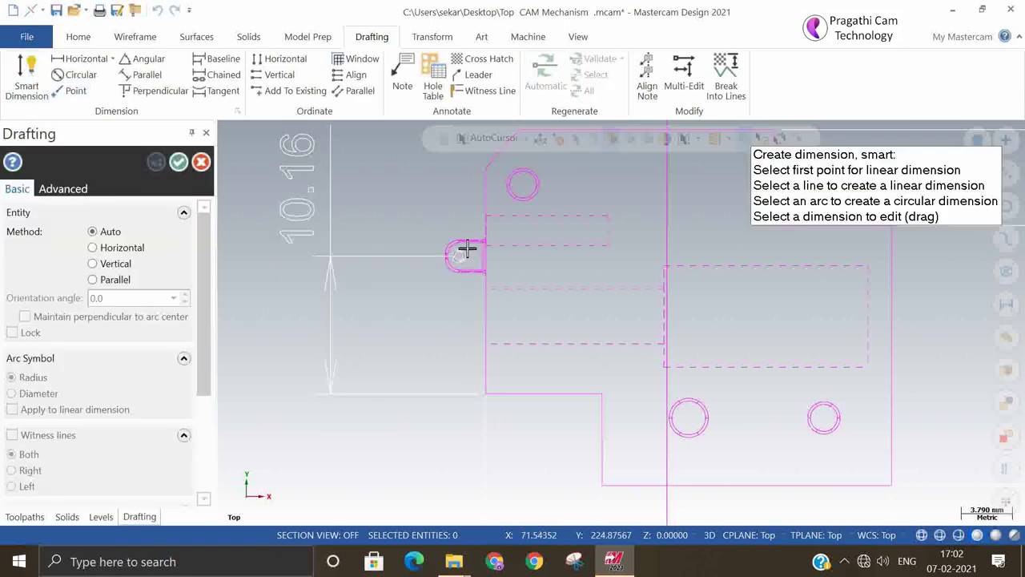
pyautogui.click(465, 252)
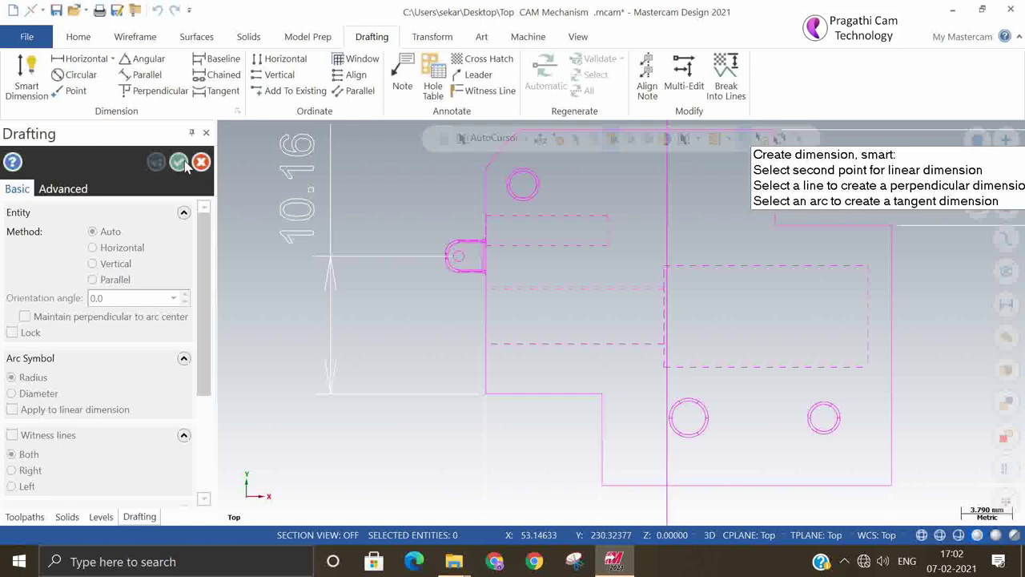
pyautogui.click(387, 176)
pyautogui.scroll(-2, 579, 346)
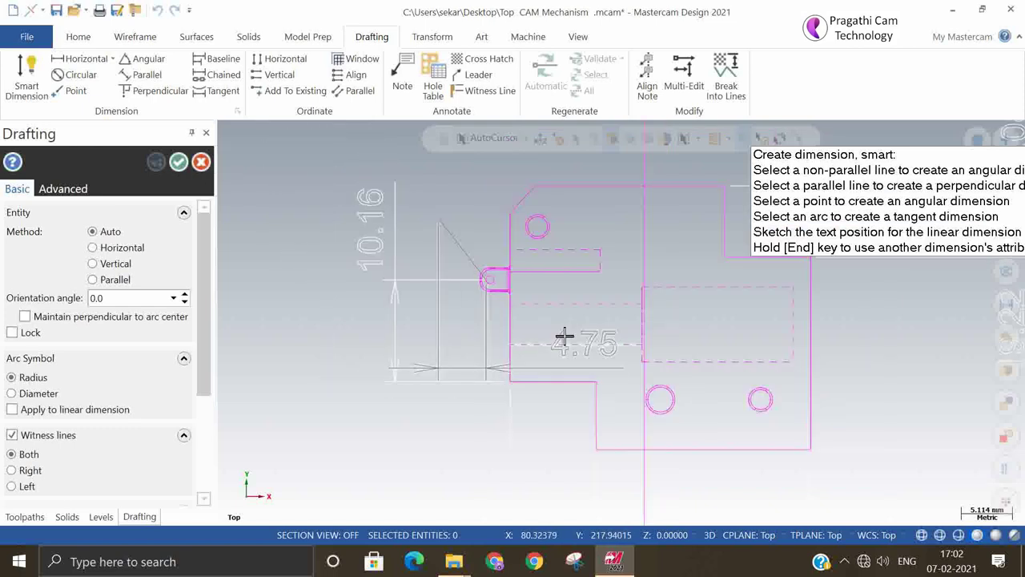
pyautogui.click(202, 161)
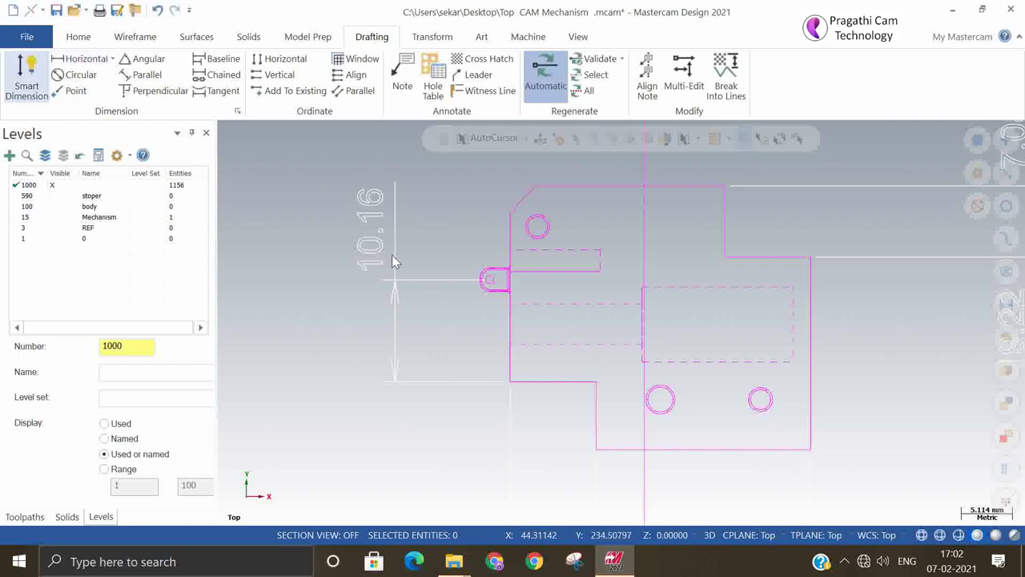
# - Add a diameter dimension to the small lug hole, with its text placed up and to the left of the lug
pyautogui.scroll(10, 470, 243)
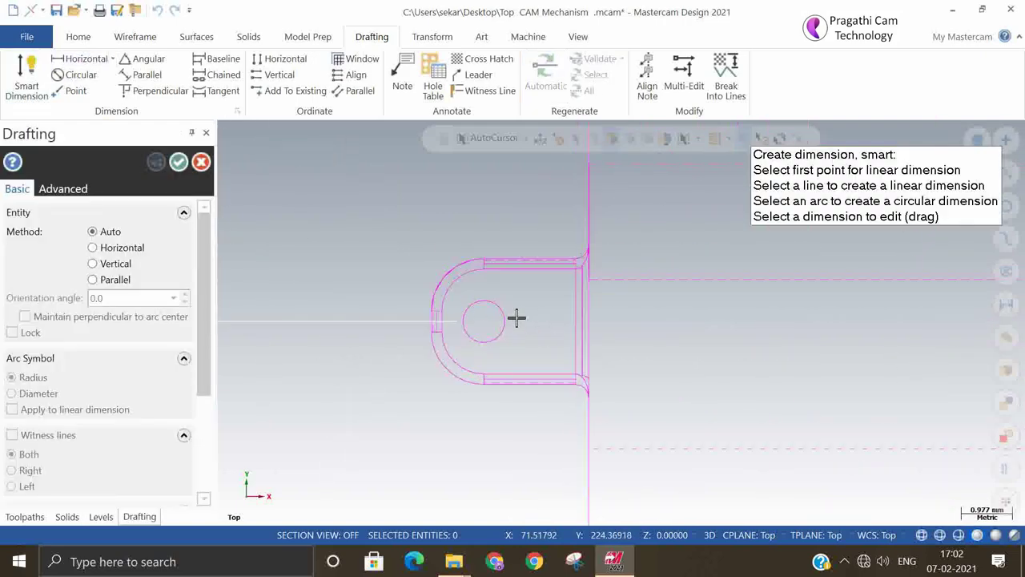
pyautogui.click(511, 311)
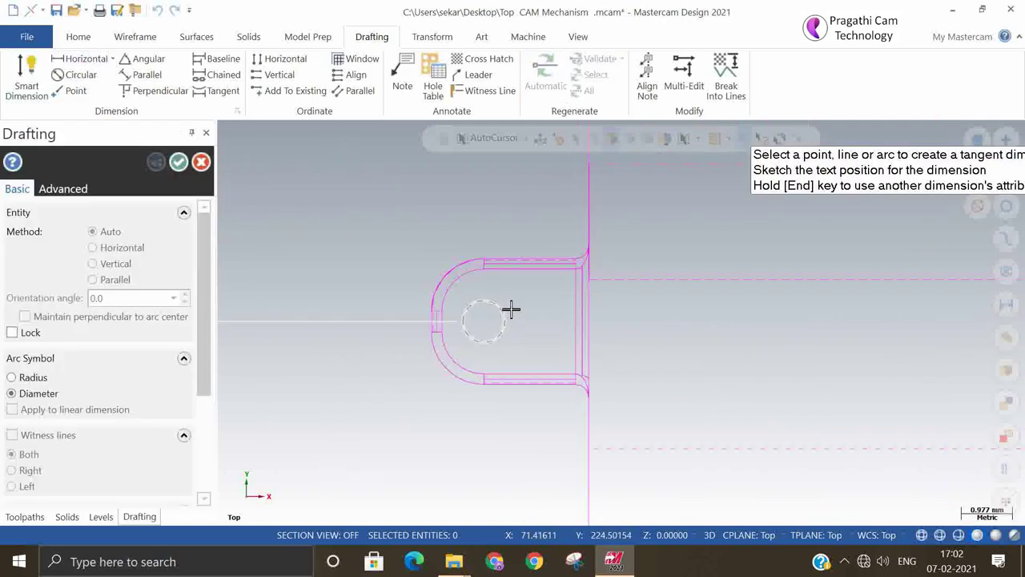
pyautogui.click(468, 207)
pyautogui.scroll(-5, 531, 412)
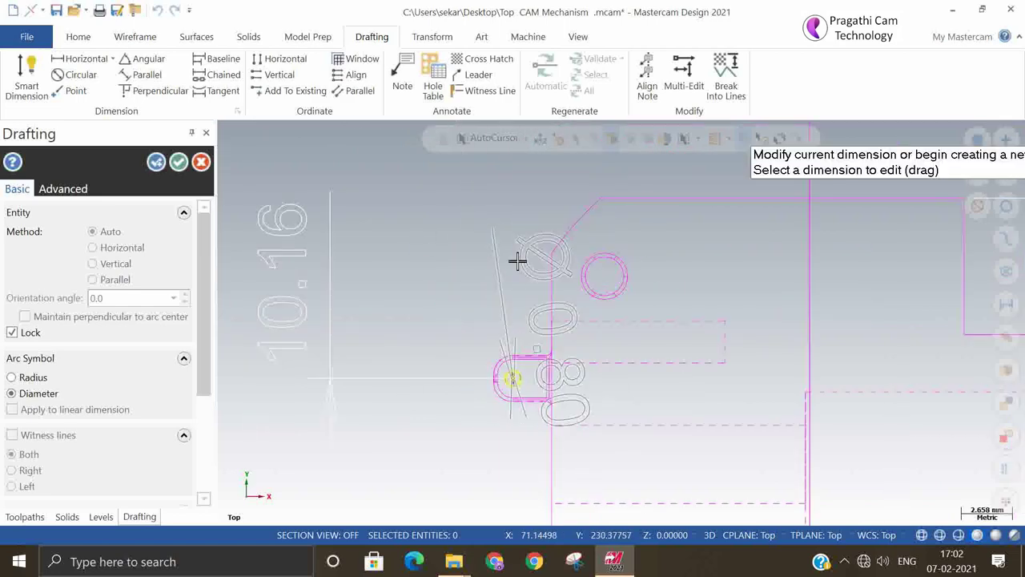
pyautogui.click(533, 262)
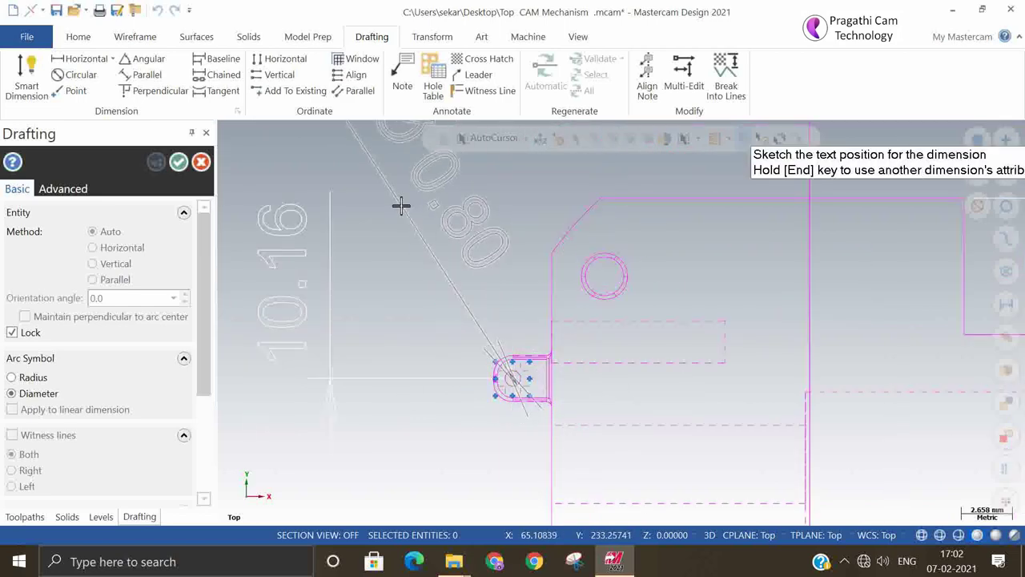
pyautogui.click(419, 234)
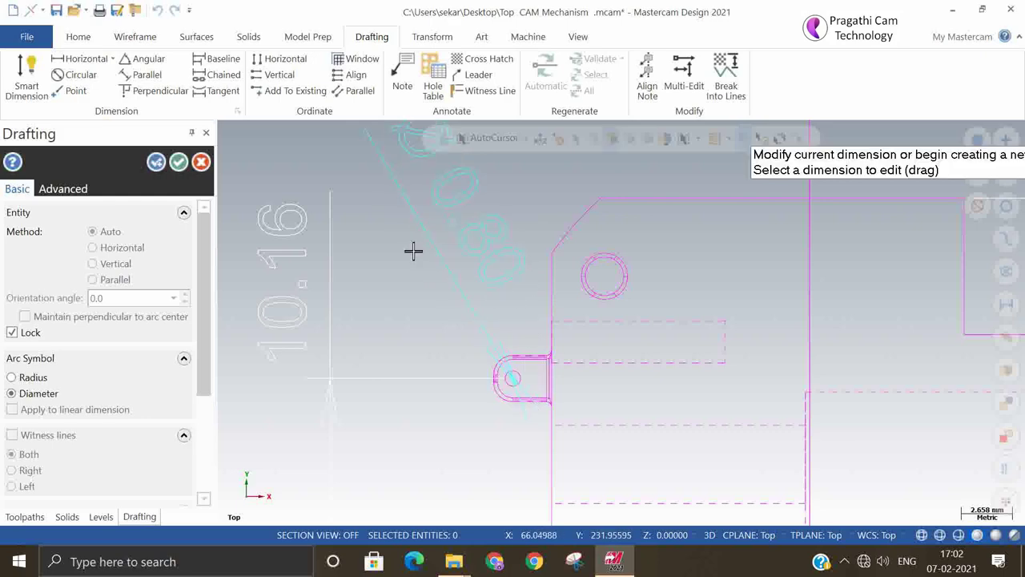
pyautogui.scroll(-5, 403, 264)
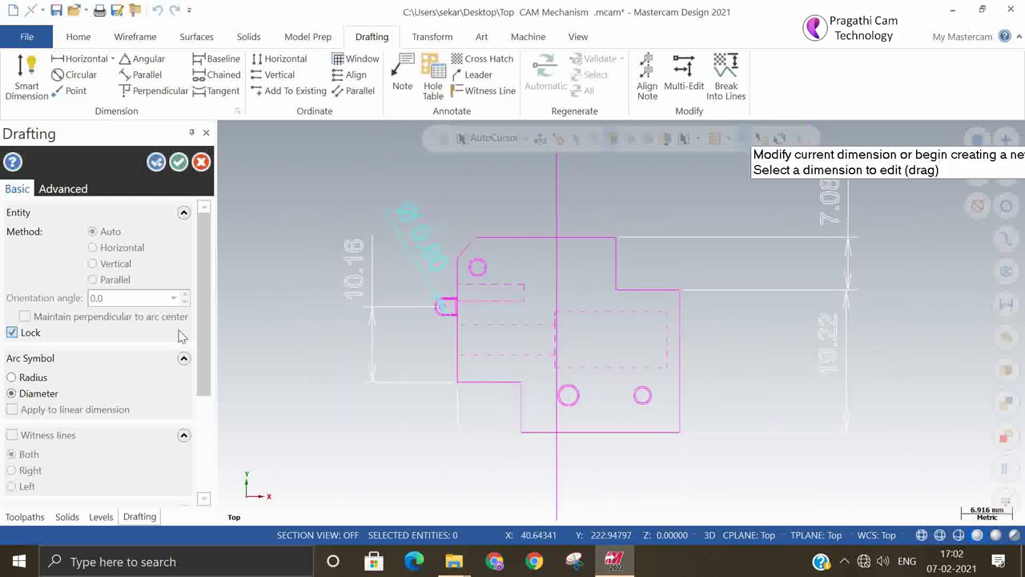
# - Add a diameter dimension to the hole near the top view's chamfered corner, with its text placed up and to the right
pyautogui.click(156, 163)
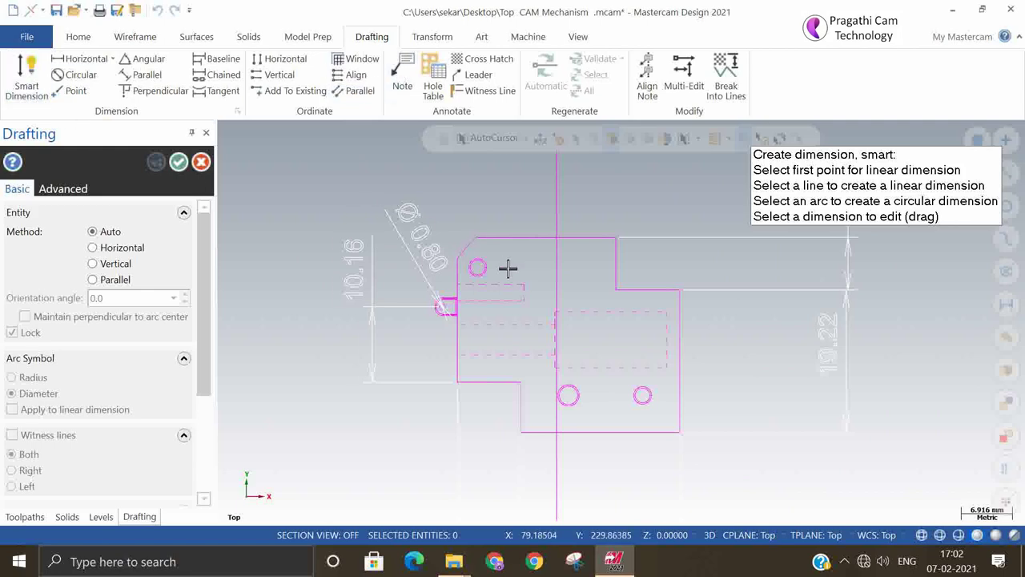
pyautogui.scroll(7, 508, 269)
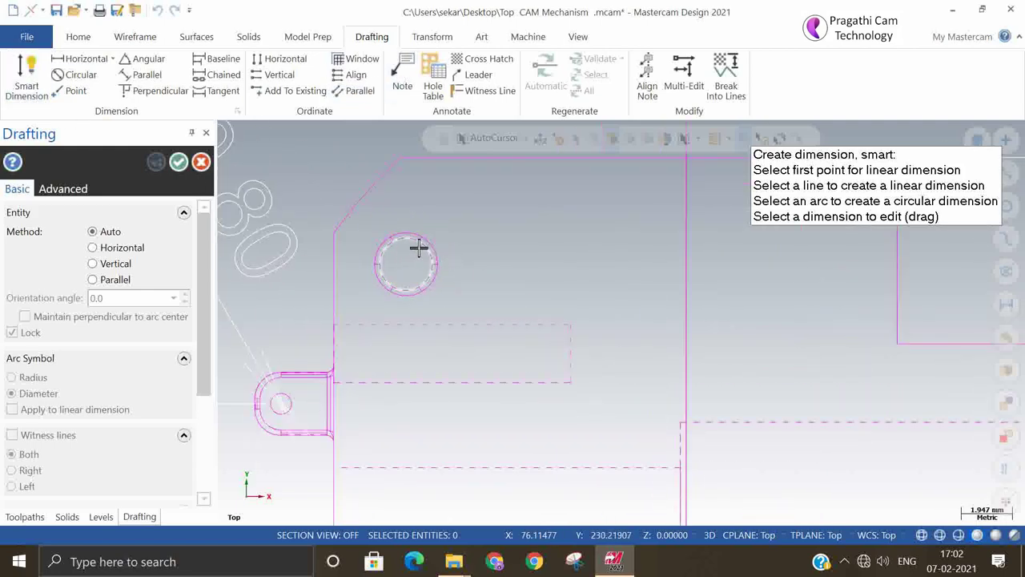
pyautogui.click(418, 249)
pyautogui.scroll(-3, 522, 254)
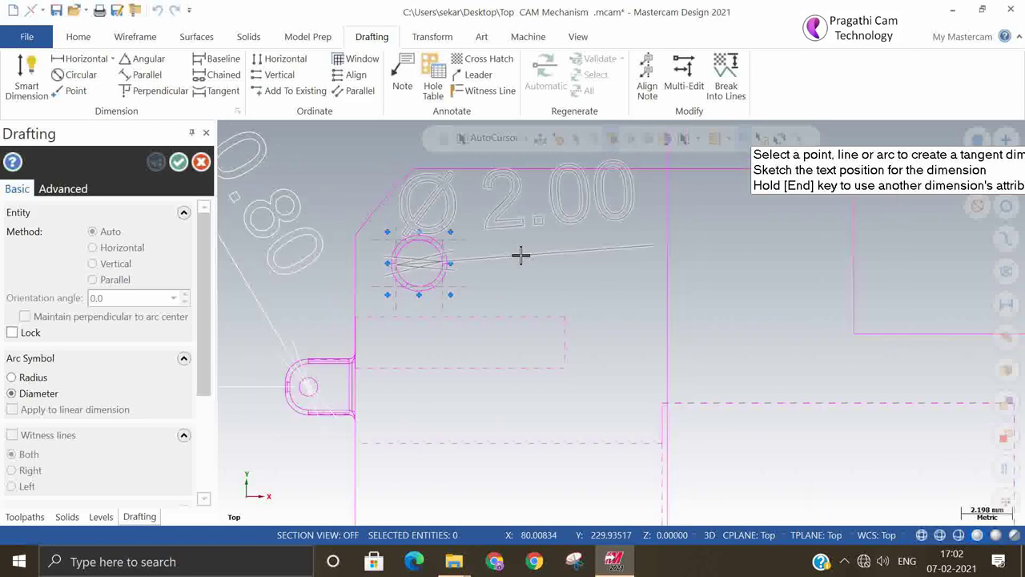
pyautogui.scroll(-3, 520, 273)
pyautogui.click(582, 176)
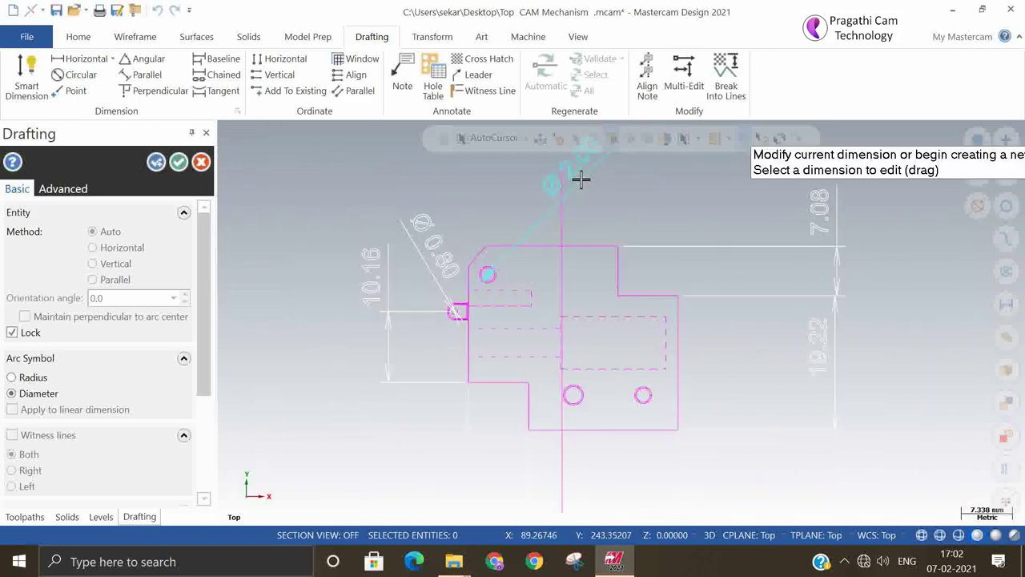
pyautogui.click(158, 163)
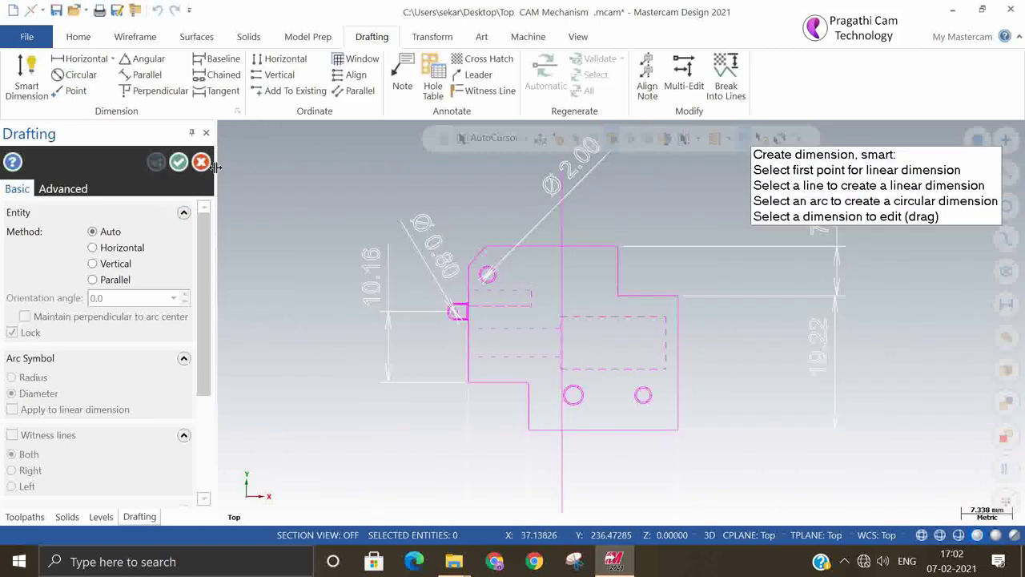
# - Add the note "Dia 2 is the dewall hole" above the top view
pyautogui.click(401, 76)
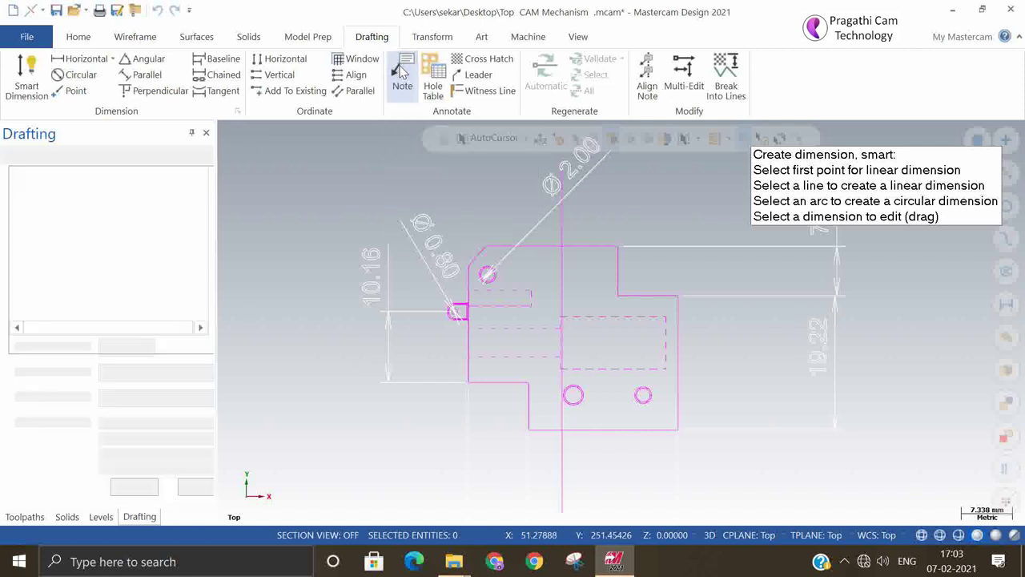
pyautogui.click(401, 81)
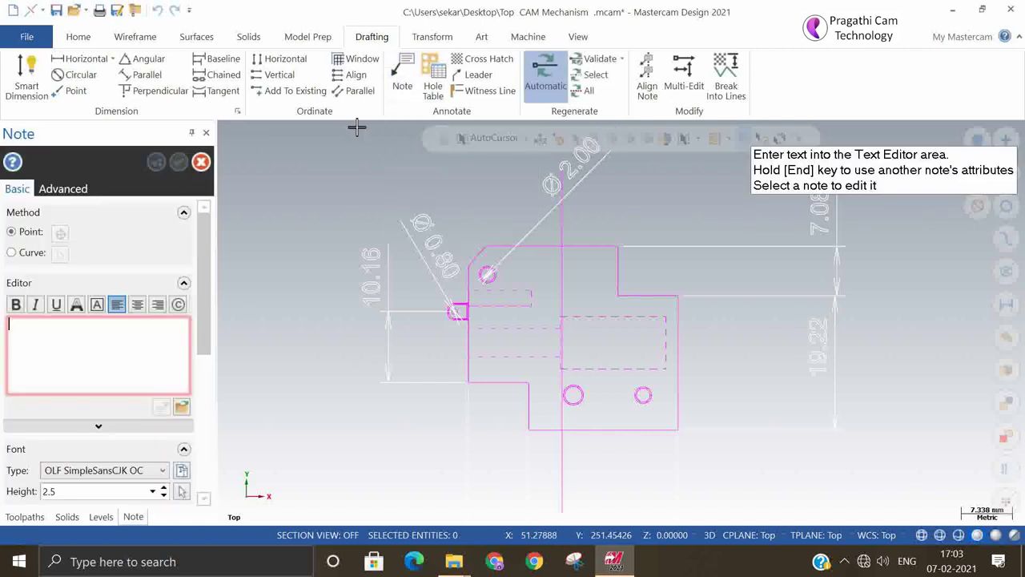
pyautogui.click(85, 344)
pyautogui.write('Dia 2 is the dewall hole')
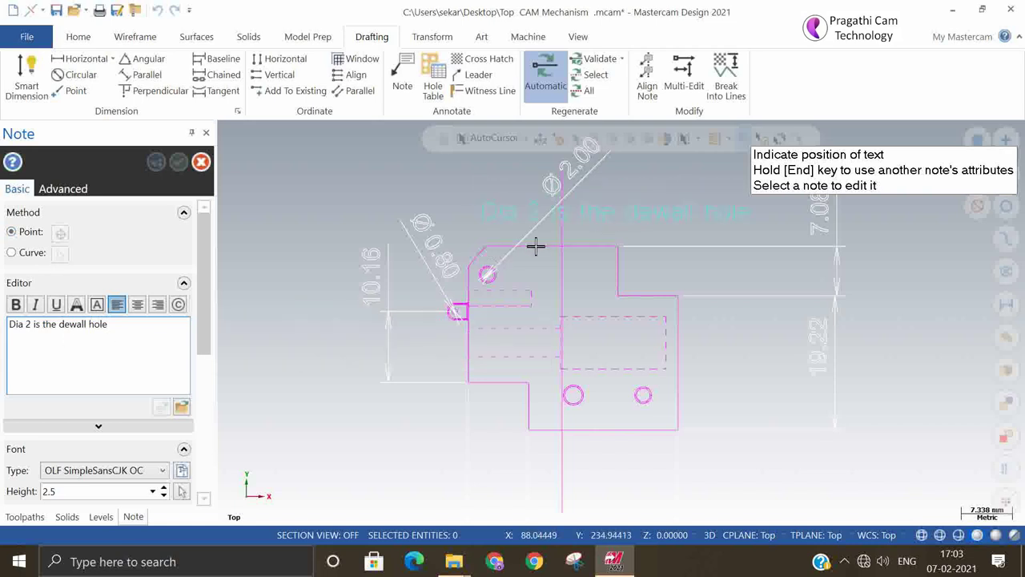
pyautogui.scroll(-2, 601, 182)
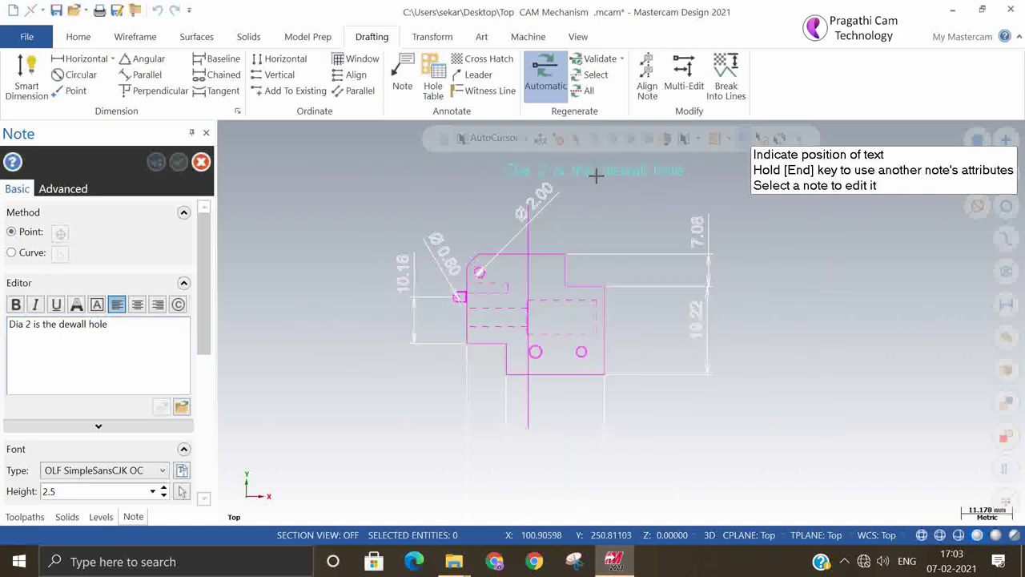
pyautogui.click(595, 175)
pyautogui.click(158, 162)
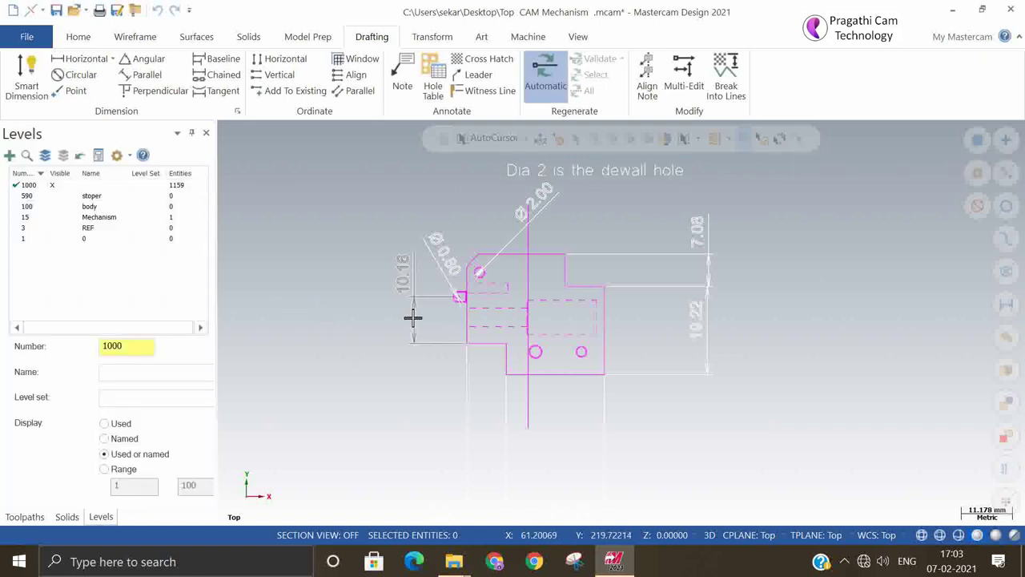
# - Start a cross hatch with the Iron pattern and chain the notched section view's outline as its boundary
pyautogui.scroll(-2, 410, 309)
pyautogui.scroll(-2, 478, 283)
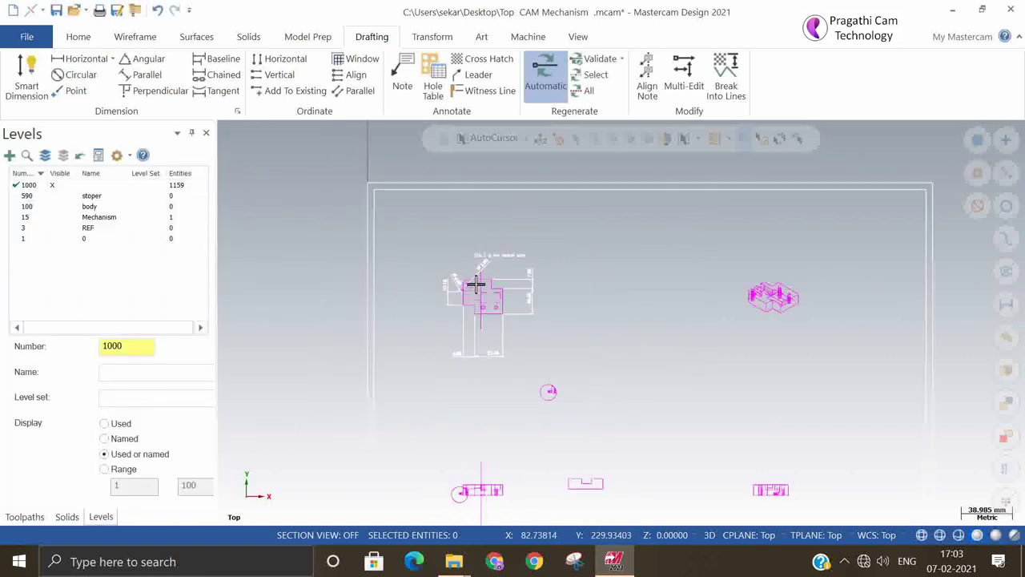
pyautogui.scroll(2, 552, 456)
pyautogui.scroll(-3, 487, 401)
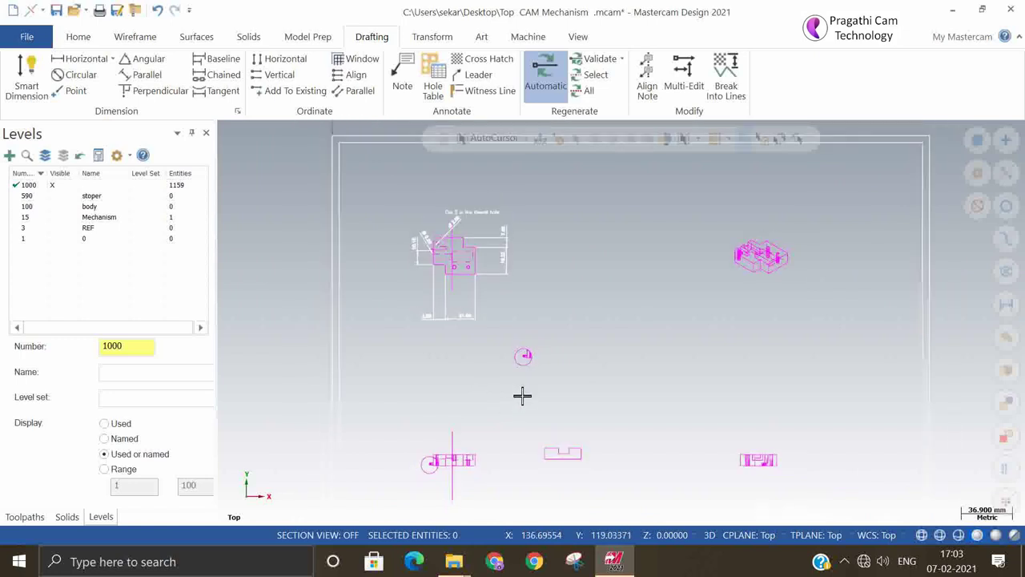
pyautogui.scroll(4, 523, 360)
pyautogui.scroll(-5, 522, 360)
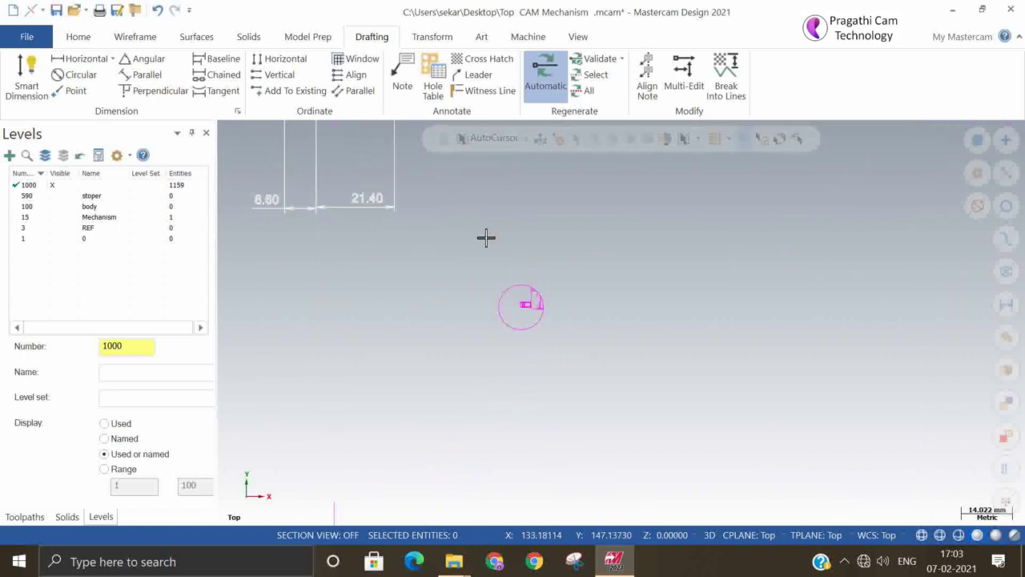
pyautogui.scroll(3, 472, 417)
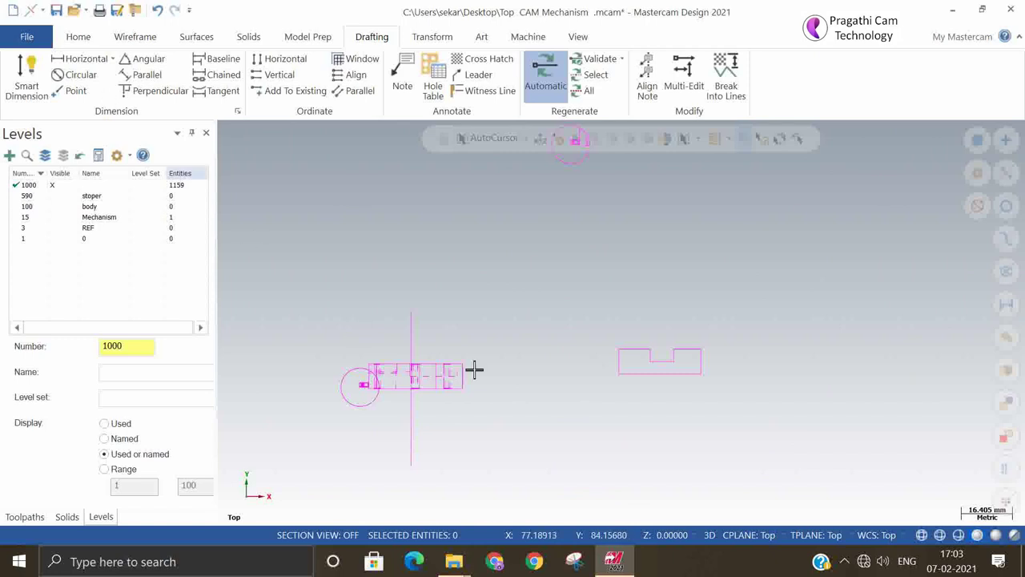
pyautogui.click(484, 59)
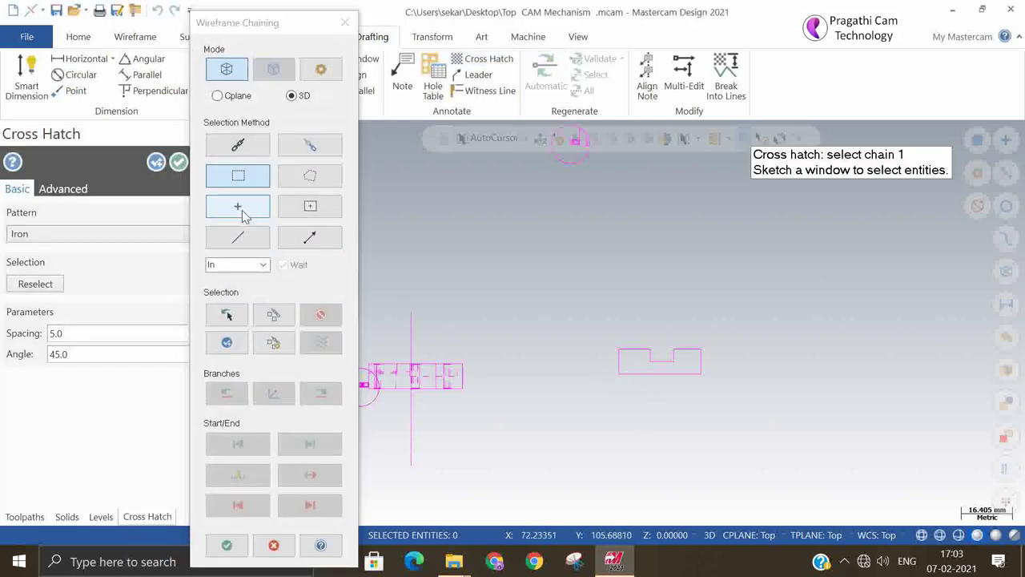
pyautogui.click(238, 145)
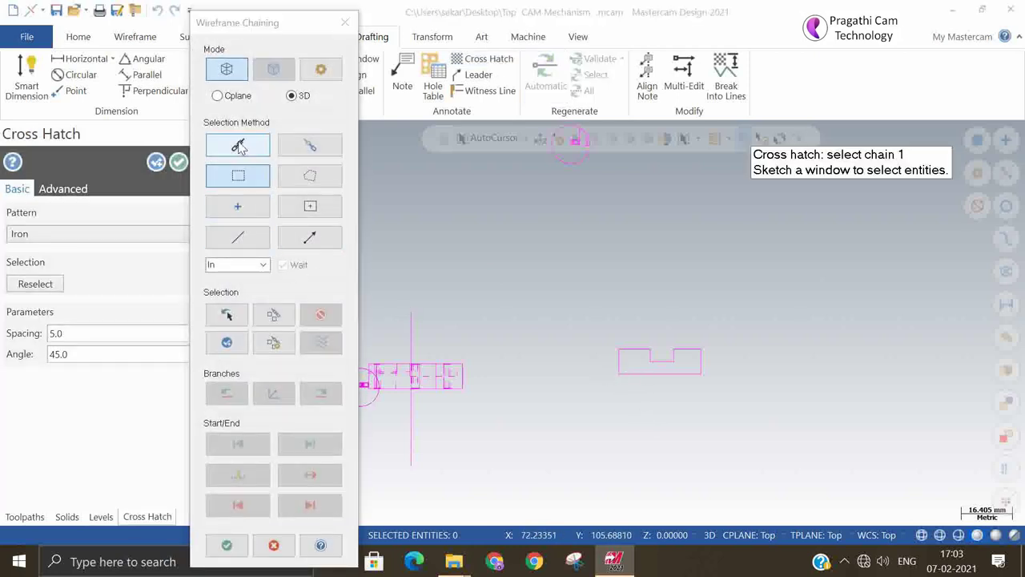
pyautogui.click(637, 373)
pyautogui.click(228, 546)
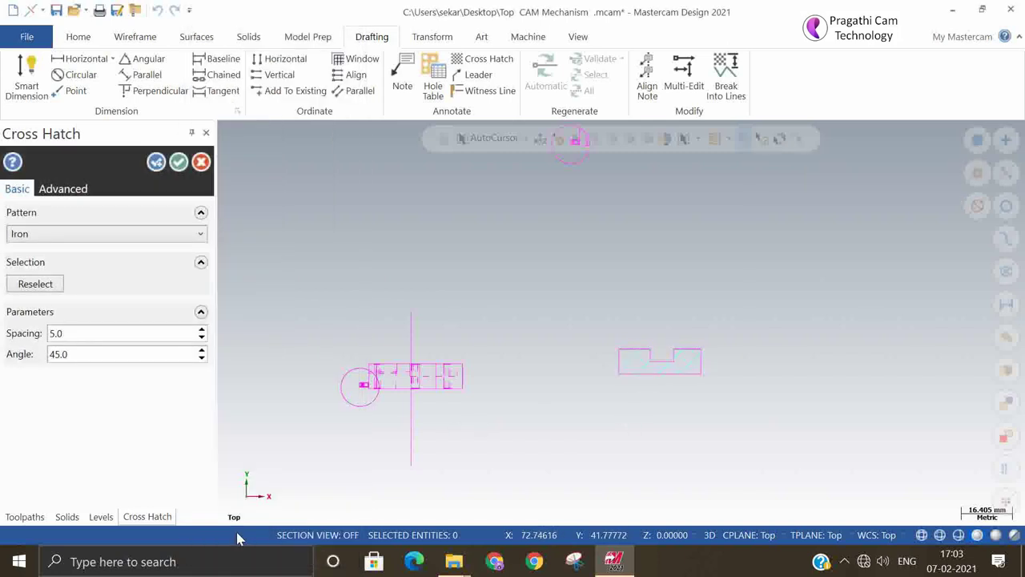
# - Set the hatch spacing to 2.0 and apply the cross hatch to the section view
pyautogui.scroll(3, 658, 358)
pyautogui.scroll(1, 657, 358)
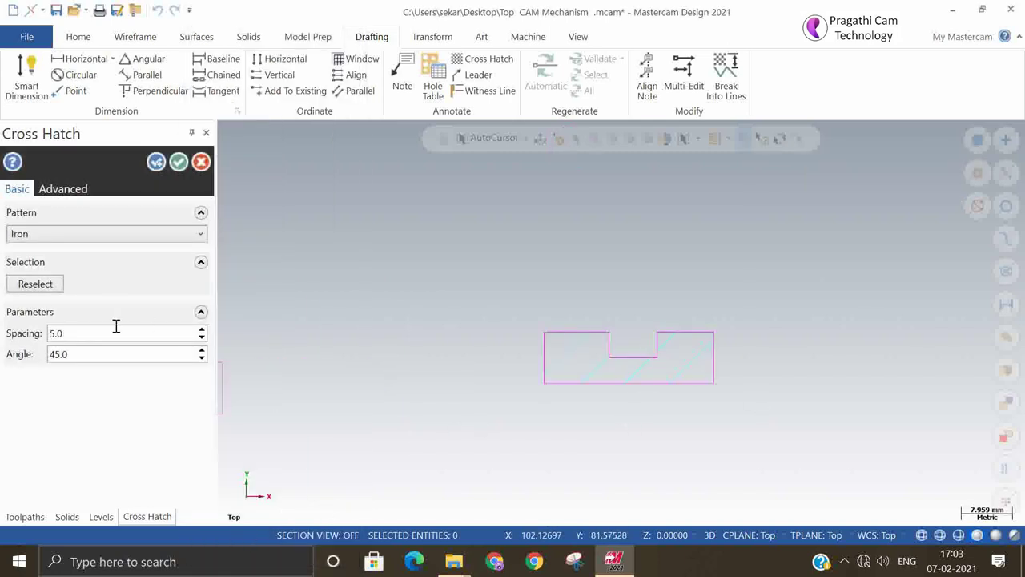
pyautogui.doubleClick(83, 336)
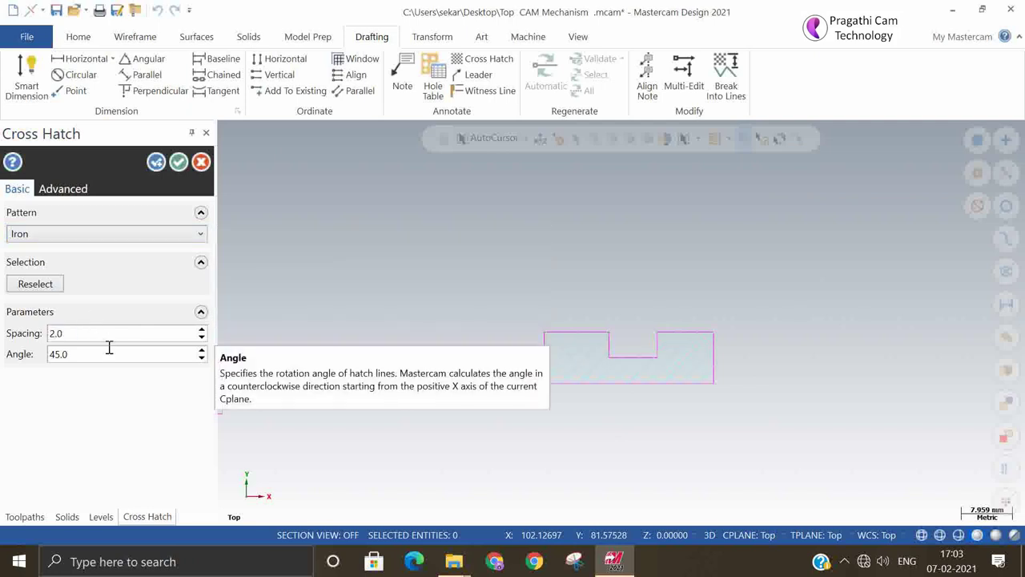
pyautogui.click(179, 162)
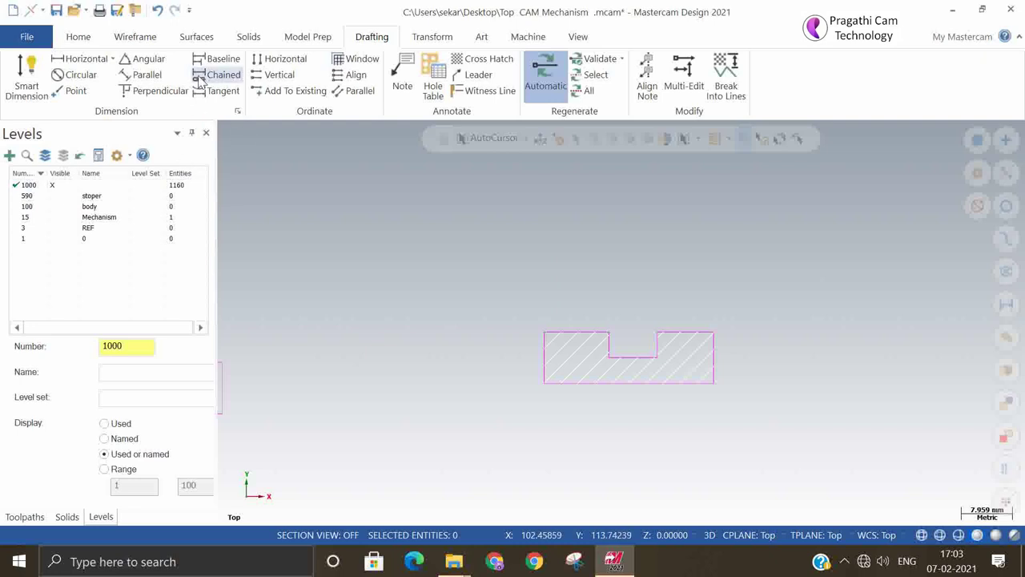
# - Add a horizontal dimension between the section view's two lower corners, placed below the view
pyautogui.click(77, 58)
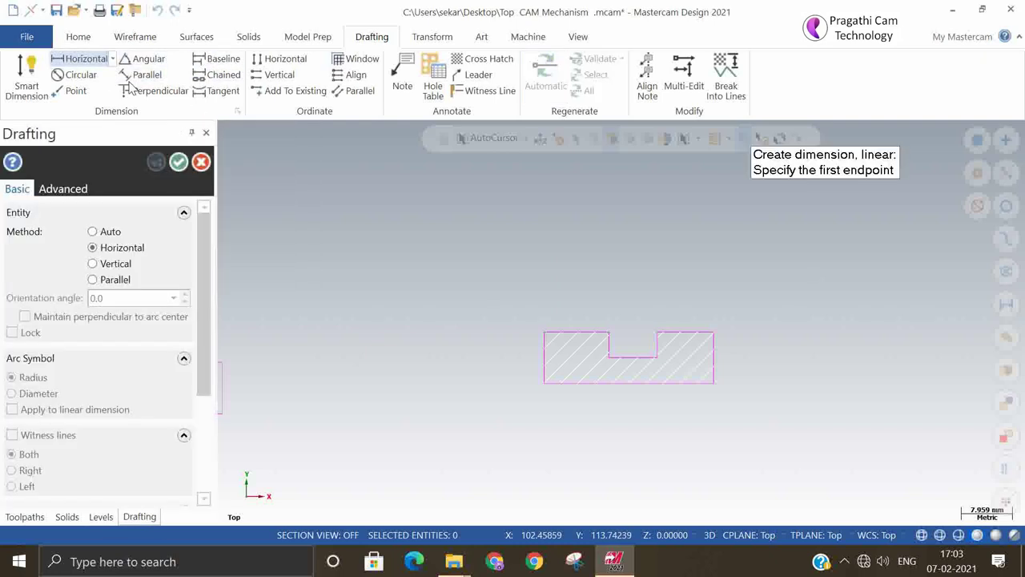
pyautogui.click(552, 391)
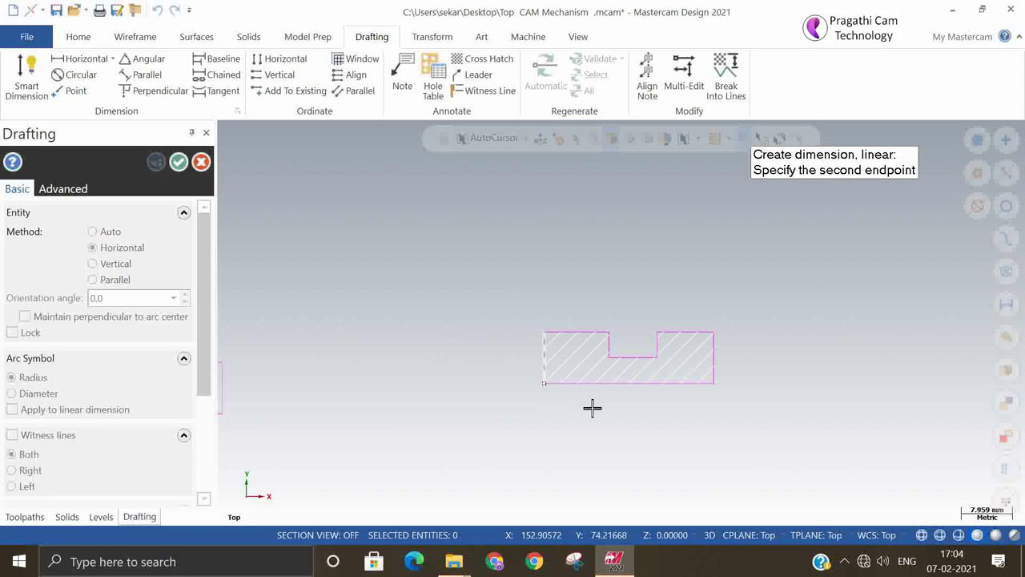
pyautogui.click(719, 391)
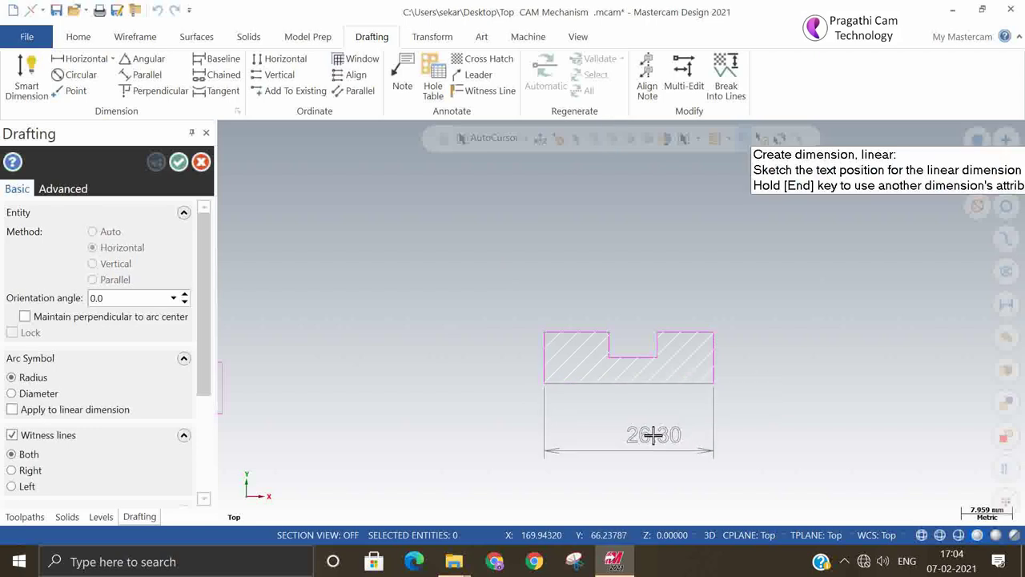
pyautogui.click(654, 435)
pyautogui.click(156, 162)
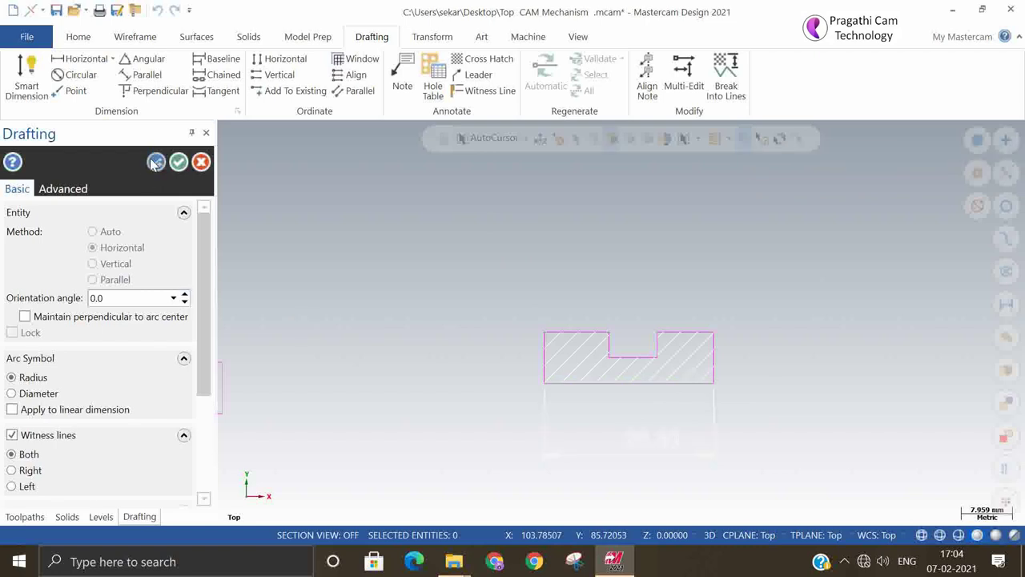
# - Add a vertical dimension along the section view's left edge, placed left of the view, and finish dimensioning
pyautogui.click(112, 58)
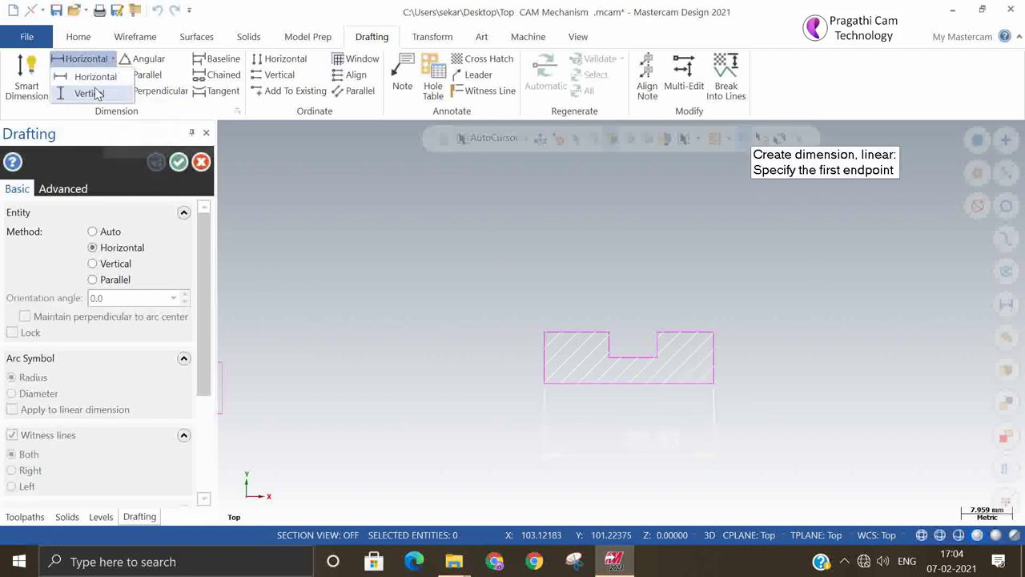
pyautogui.click(88, 93)
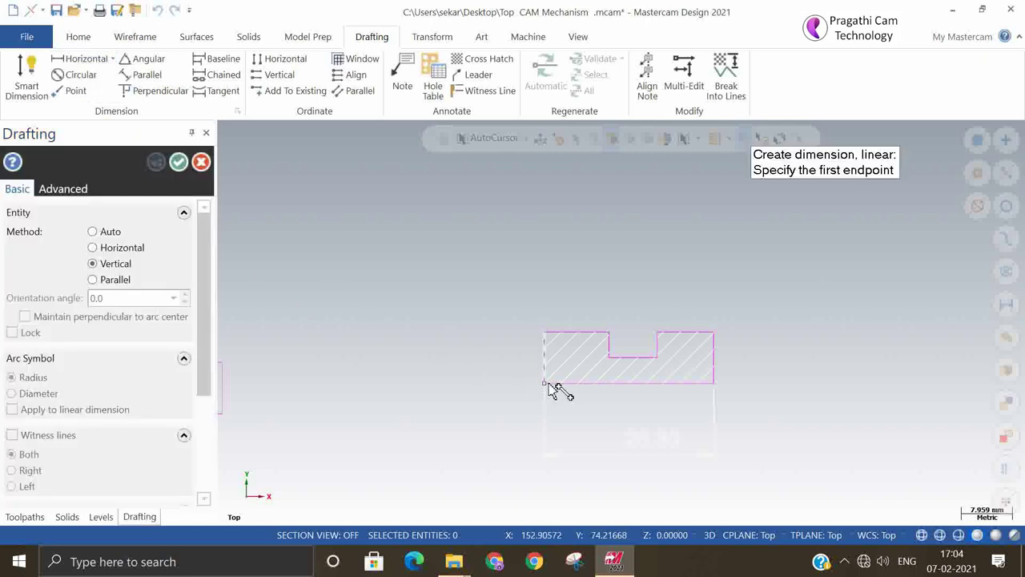
pyautogui.click(546, 383)
pyautogui.click(546, 331)
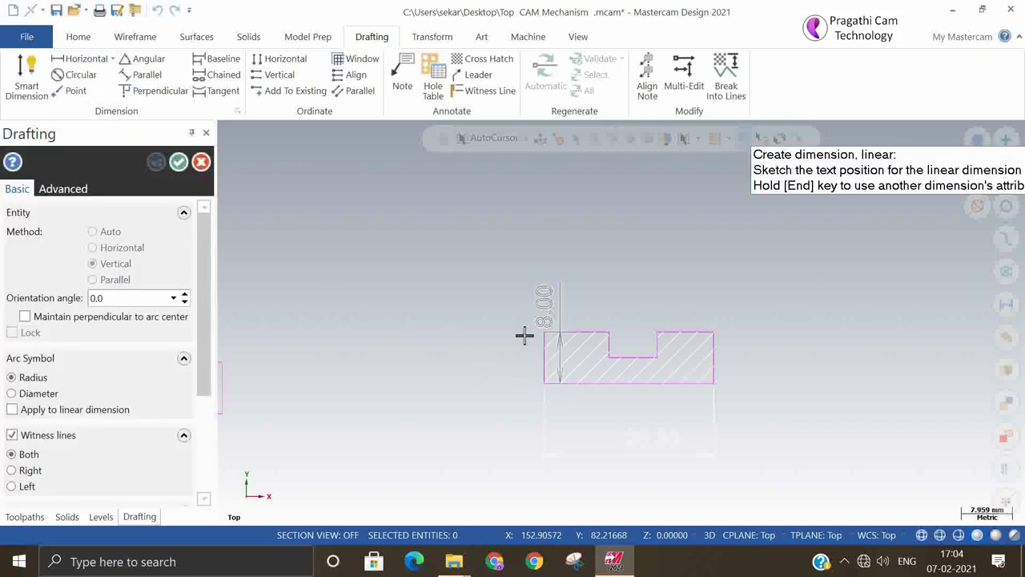
pyautogui.click(430, 352)
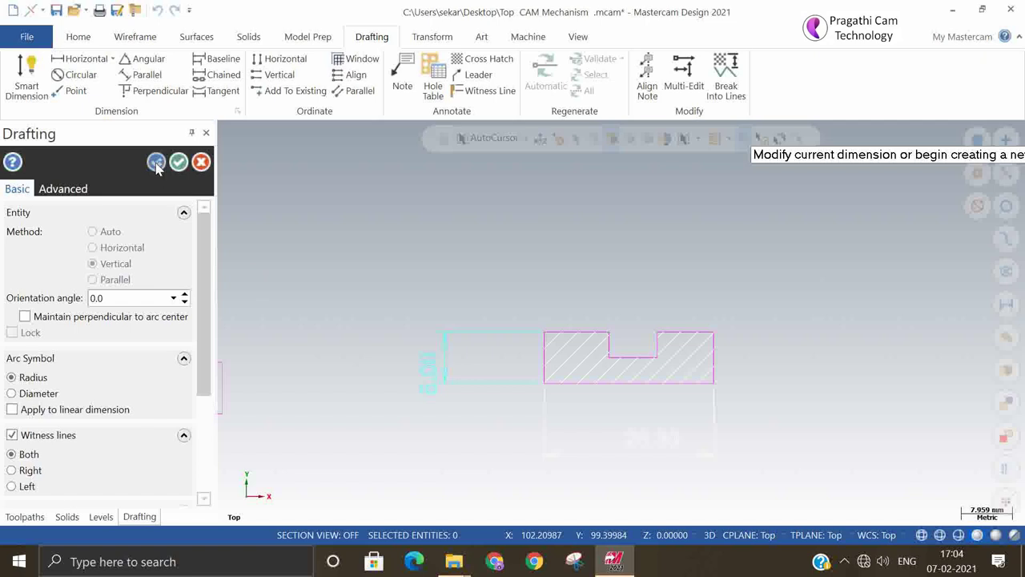
pyautogui.click(157, 163)
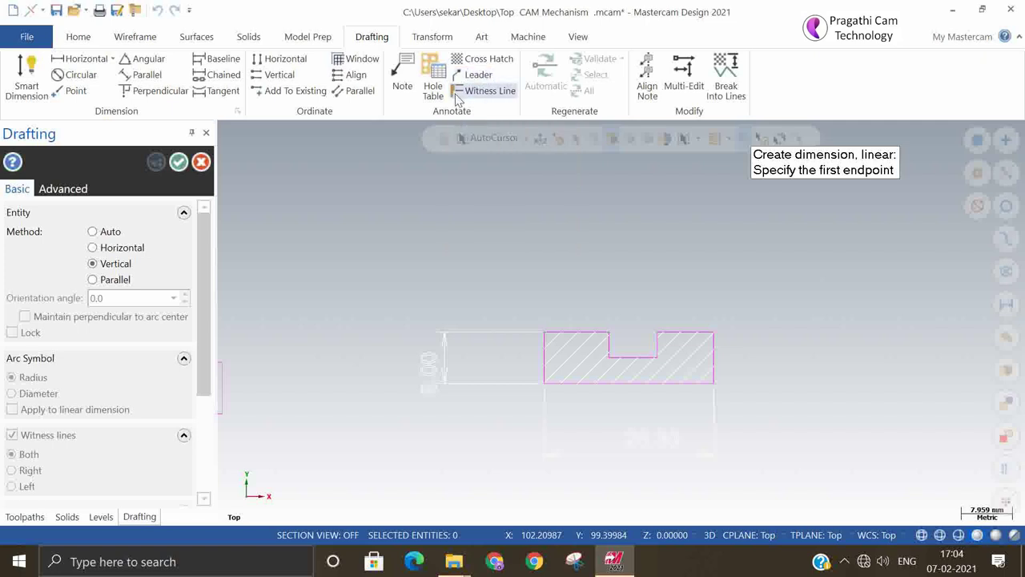
pyautogui.click(185, 162)
# - Review the drafting options for dimension attributes, dimension text, note text, leaders and witness lines, and general settings
pyautogui.click(238, 113)
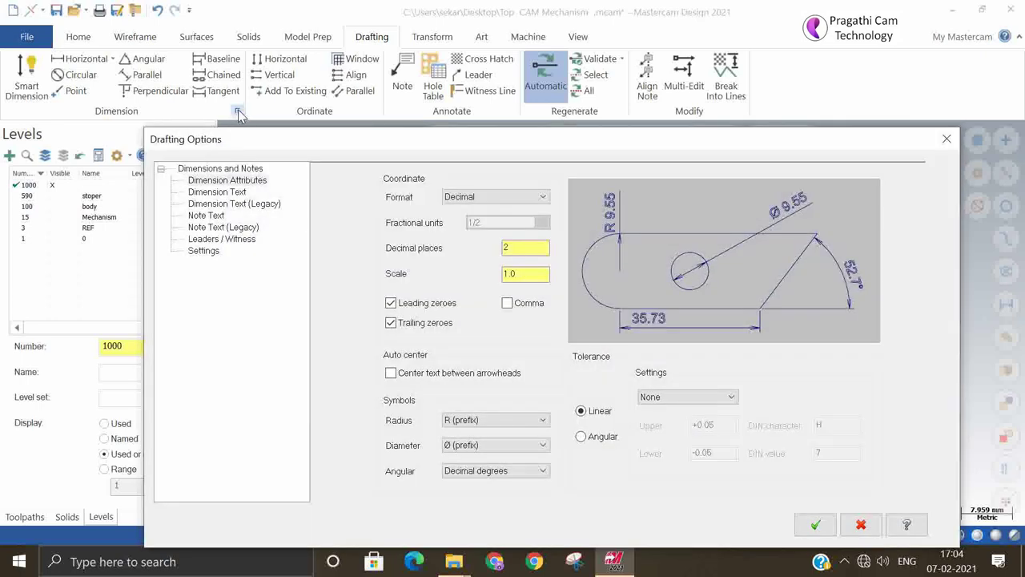
pyautogui.click(221, 193)
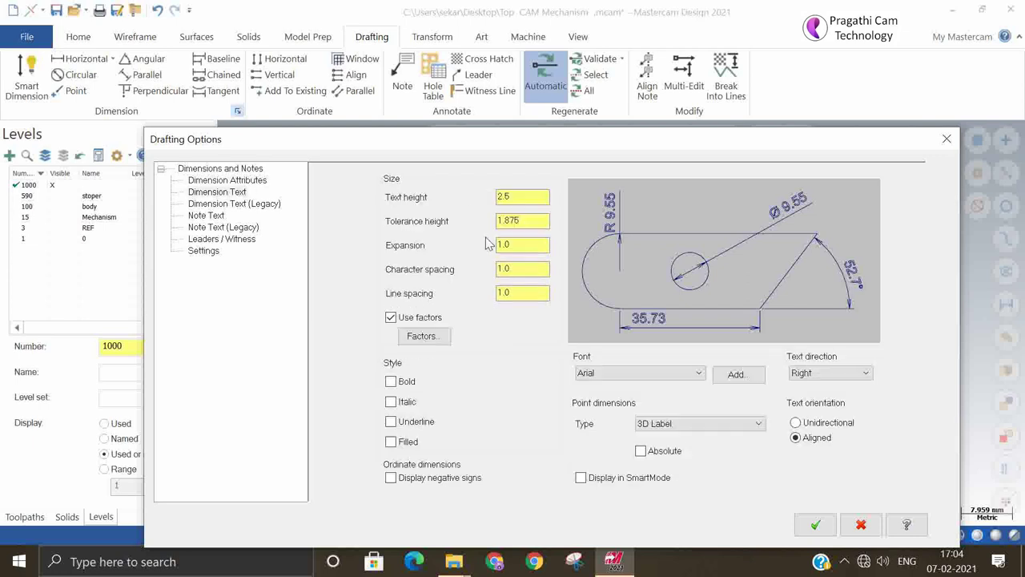
pyautogui.click(209, 205)
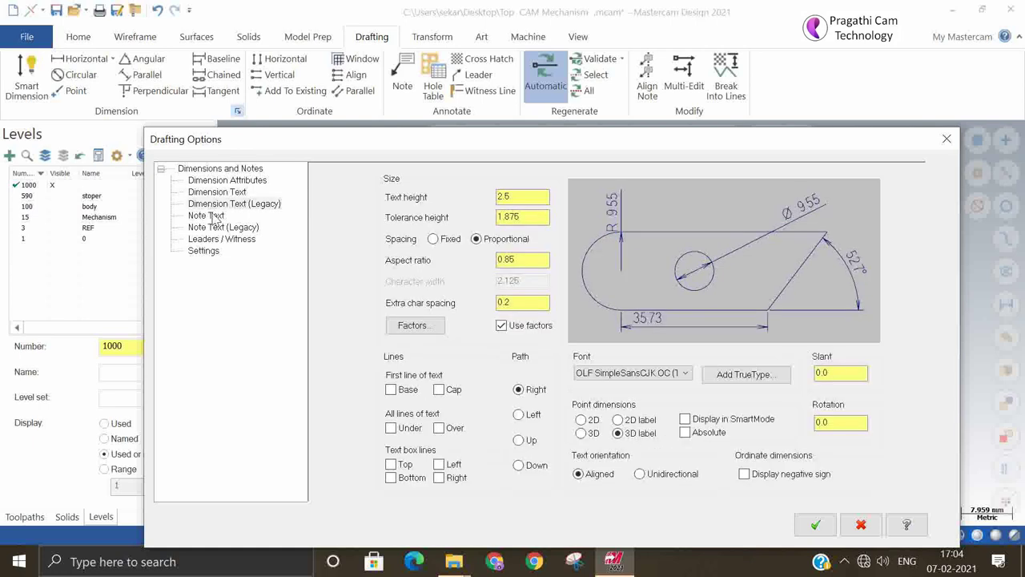
pyautogui.click(210, 217)
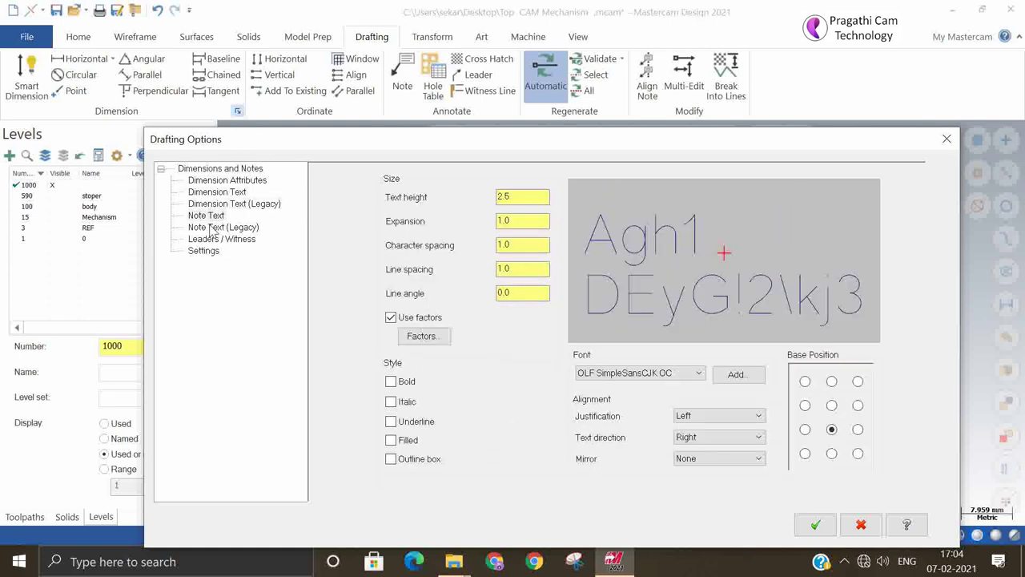
pyautogui.click(212, 230)
pyautogui.click(210, 239)
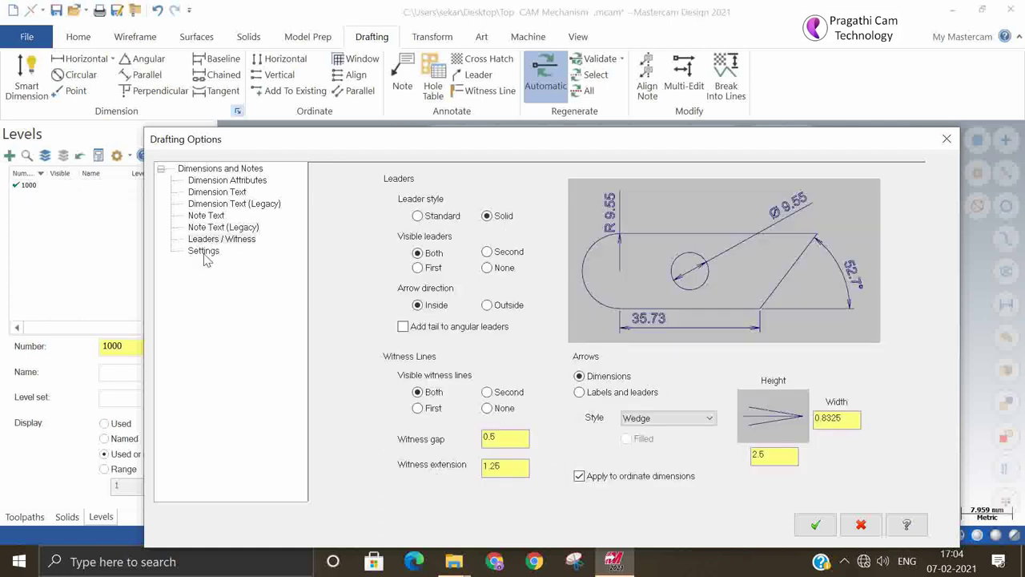
pyautogui.click(204, 250)
pyautogui.click(212, 180)
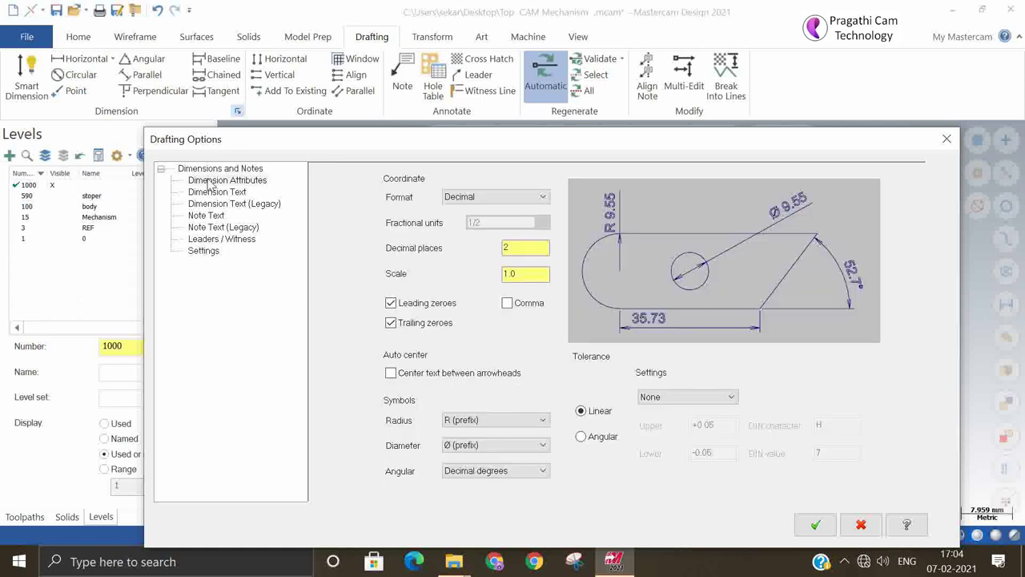
# - Close the drafting options without applying them and add a vertical dimension for the small pin's height, placed left of the circle around it
pyautogui.click(861, 525)
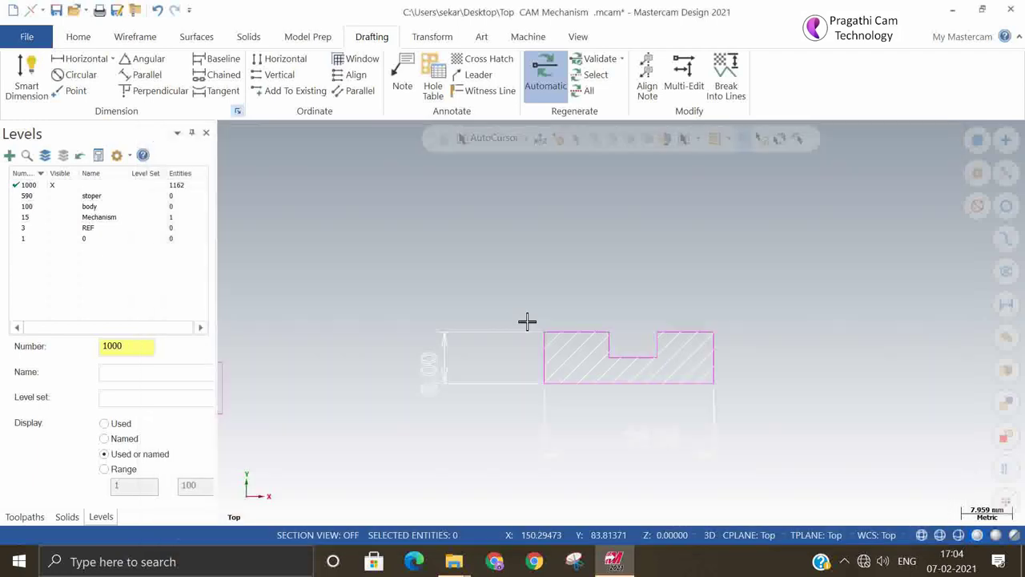
pyautogui.scroll(-6, 478, 278)
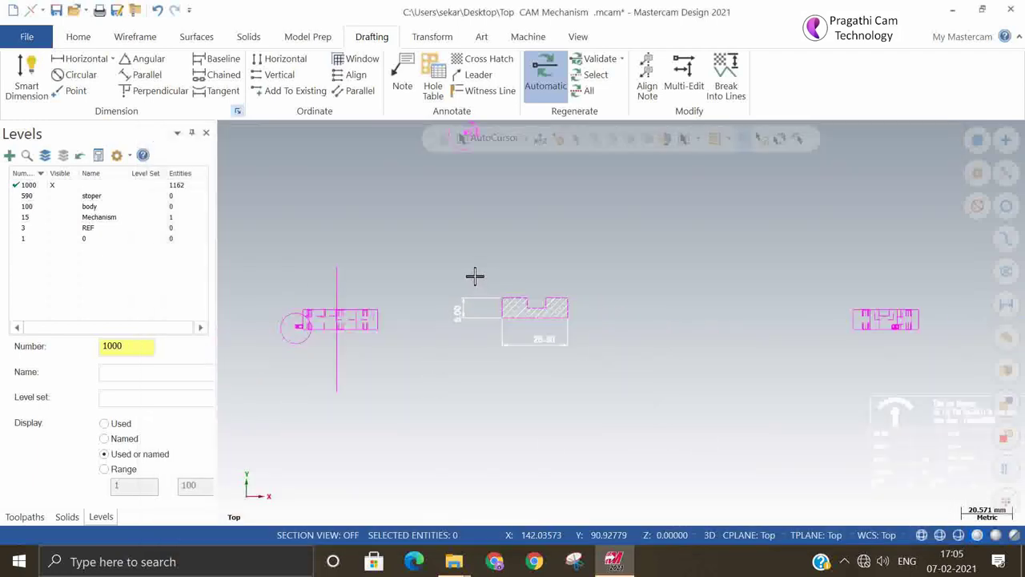
pyautogui.scroll(8, 328, 317)
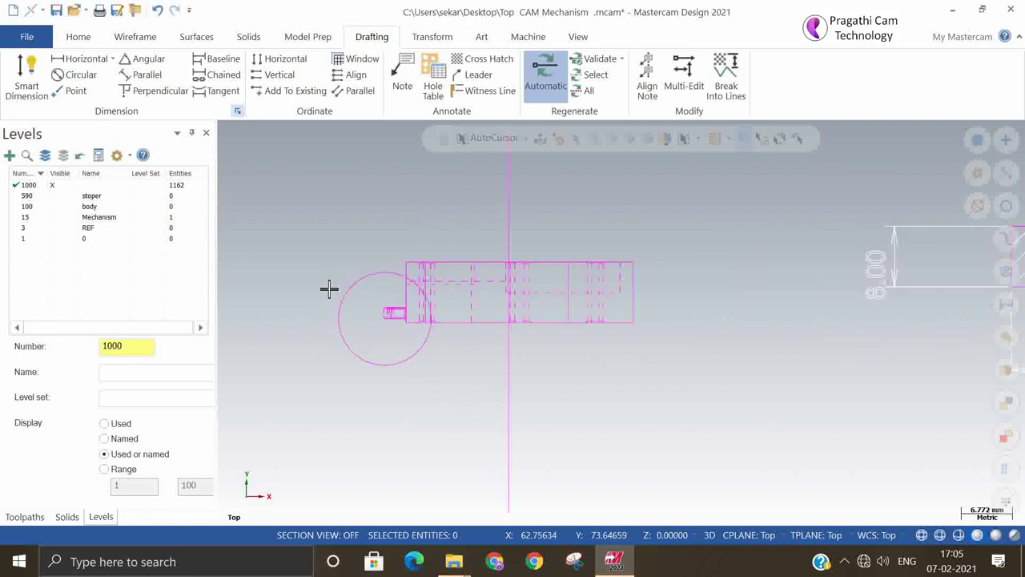
pyautogui.click(29, 86)
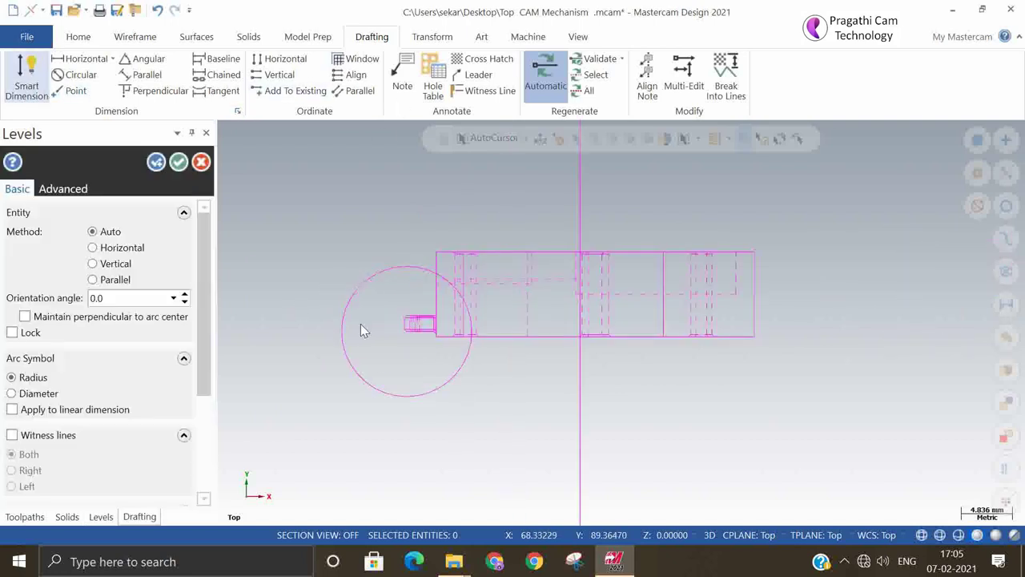
pyautogui.scroll(3, 393, 335)
pyautogui.scroll(2, 437, 348)
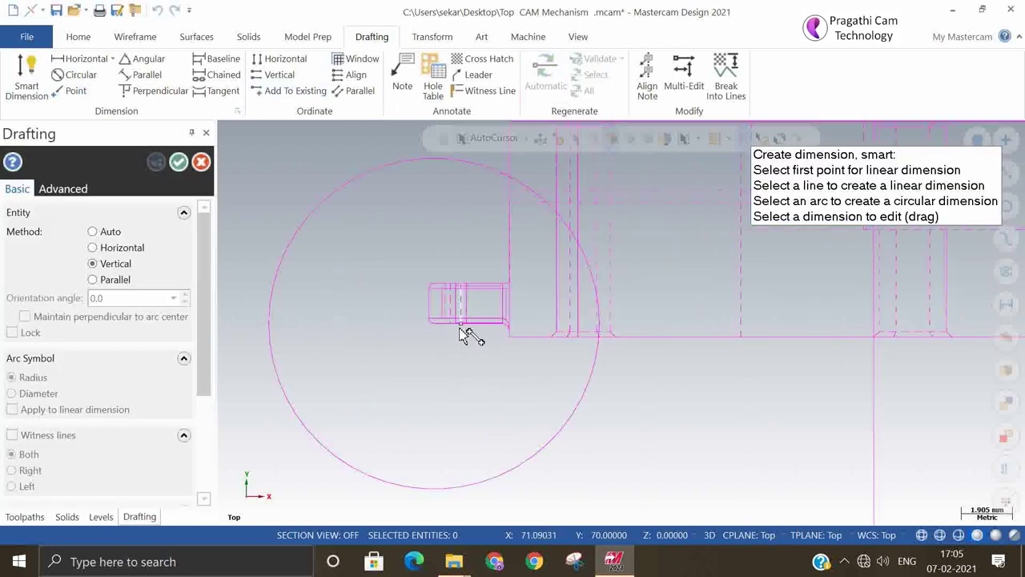
pyautogui.click(456, 325)
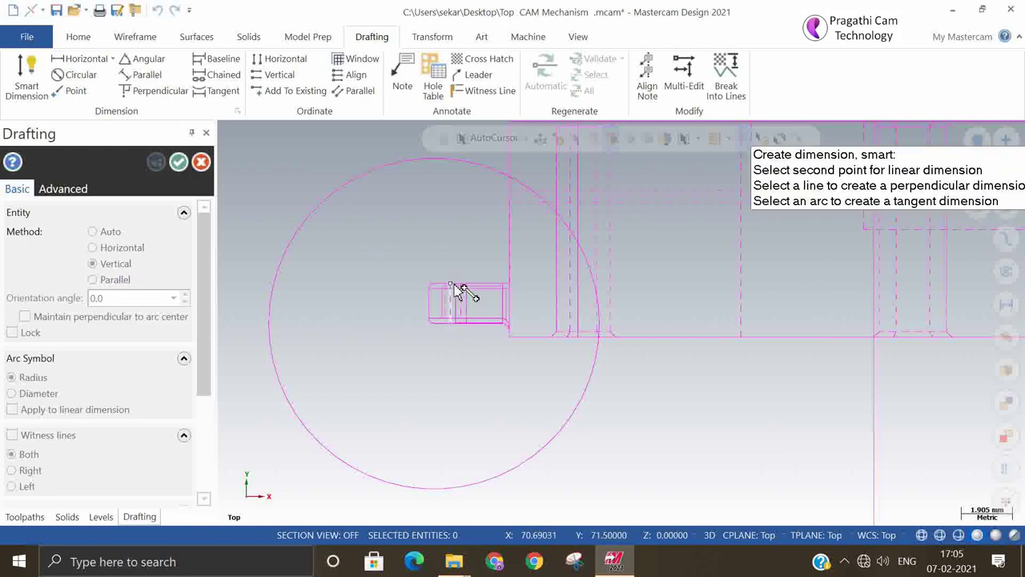
pyautogui.click(452, 284)
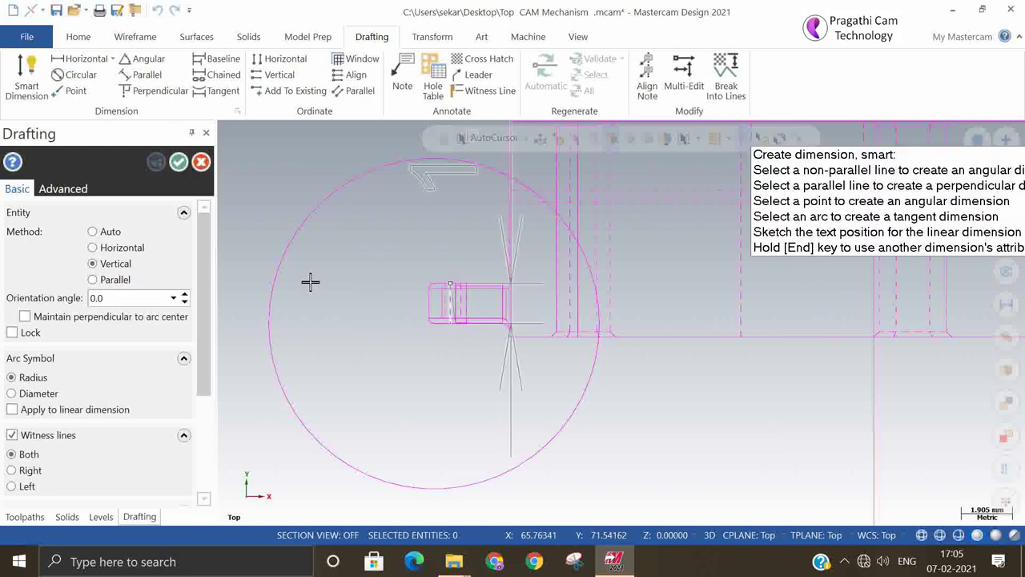
pyautogui.scroll(-2, 518, 343)
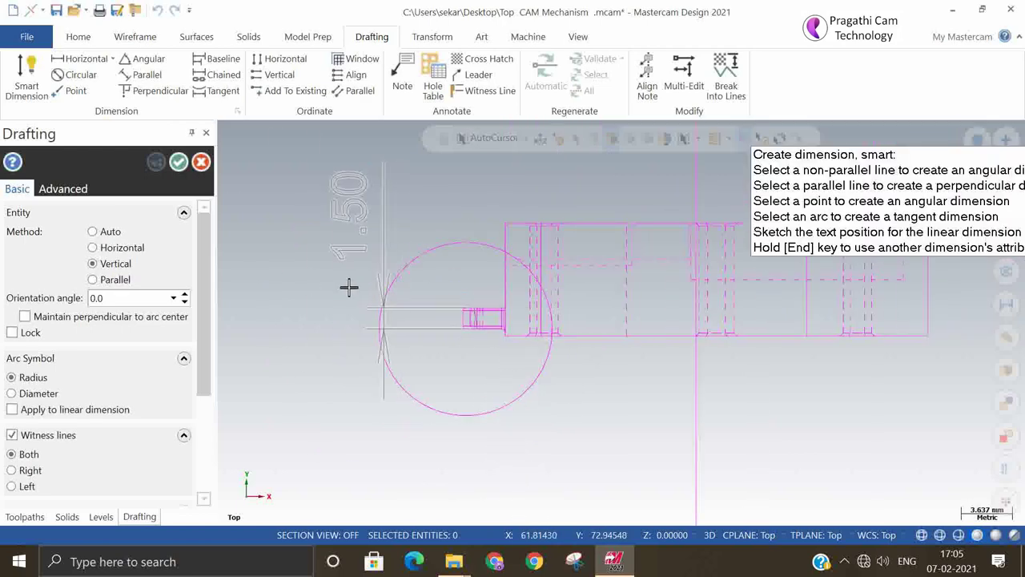
pyautogui.click(308, 287)
pyautogui.scroll(2, 492, 355)
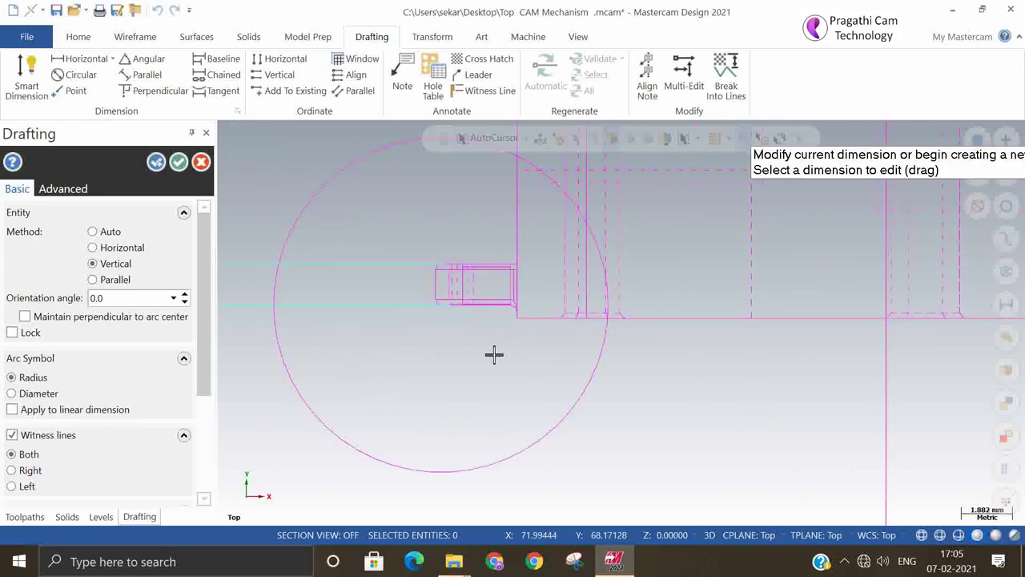
pyautogui.click(520, 317)
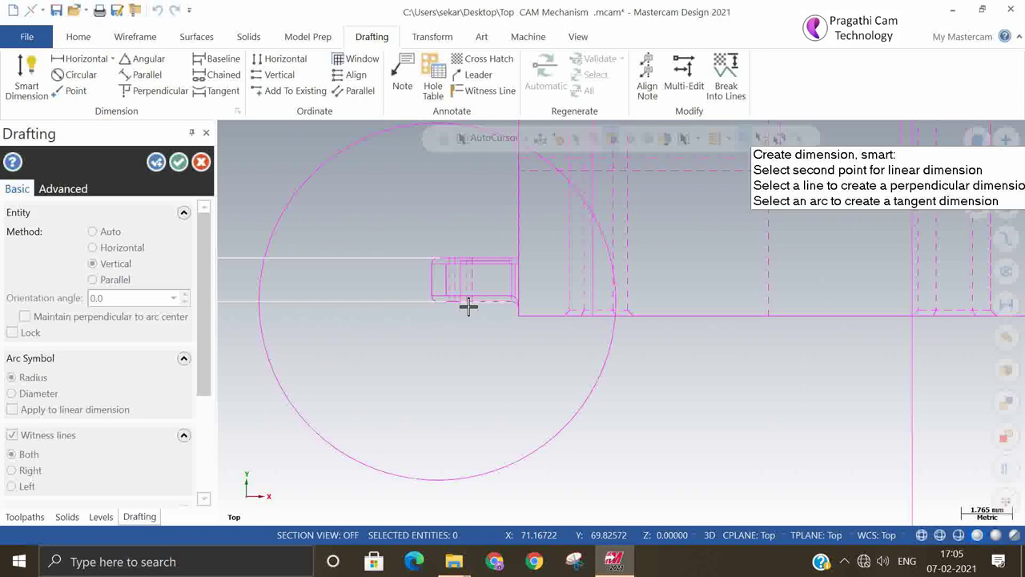
pyautogui.click(468, 303)
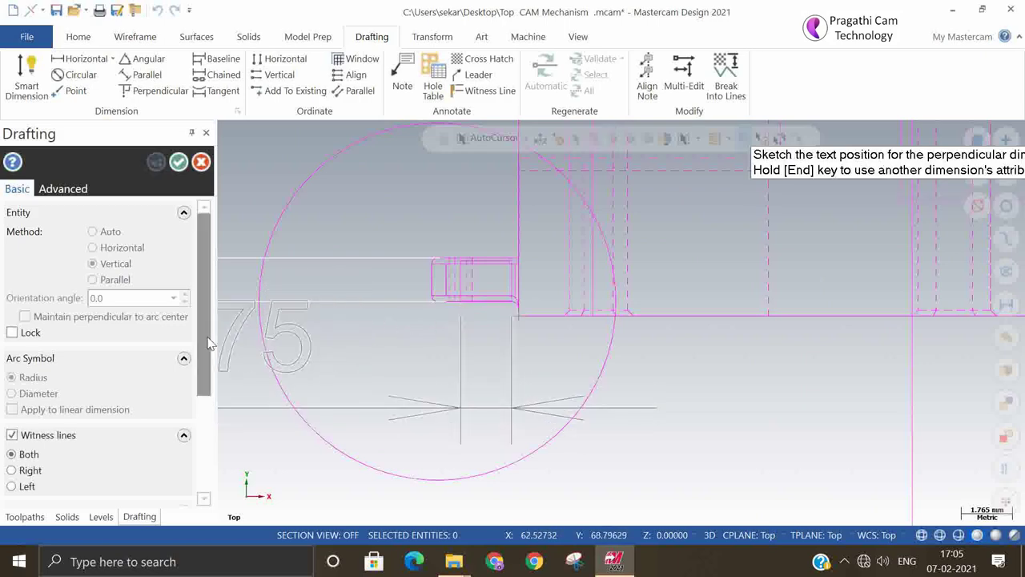
pyautogui.scroll(-3, 595, 371)
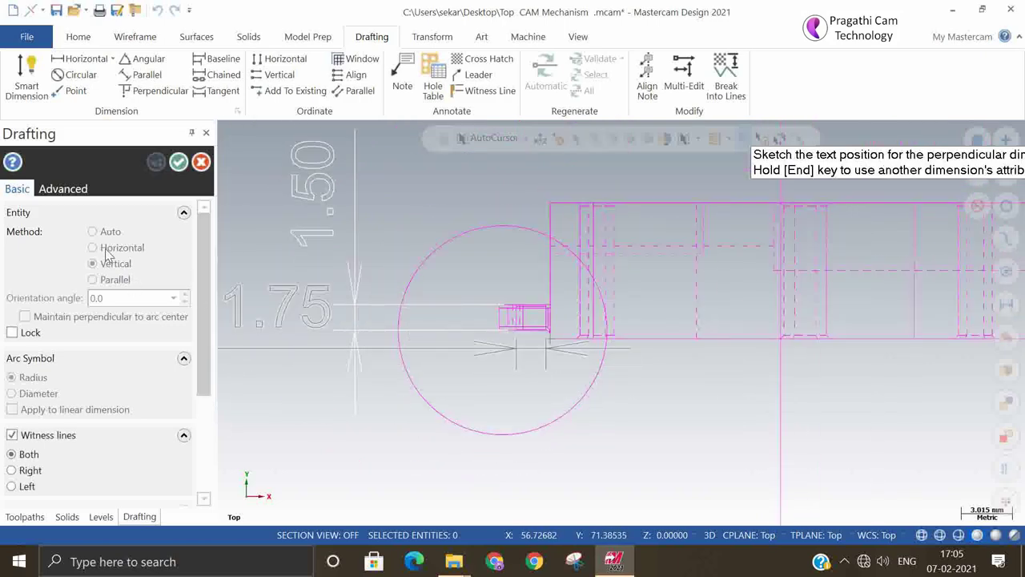
pyautogui.click(202, 162)
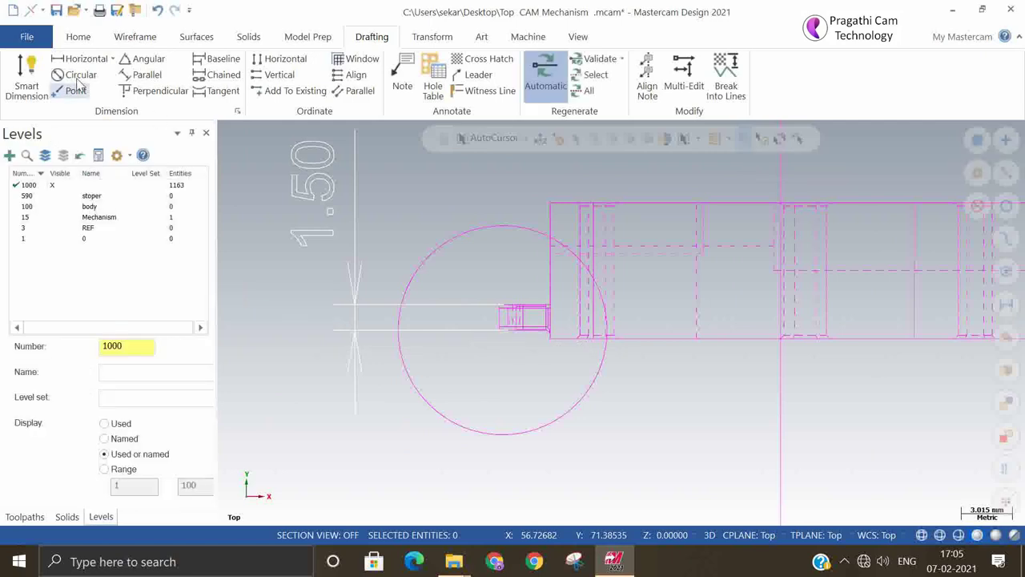
# - Add a vertical dimension between the block's lower-left corner and the pin's lower edge, placed below the pin height dimension, and finish dimensioning
pyautogui.click(27, 68)
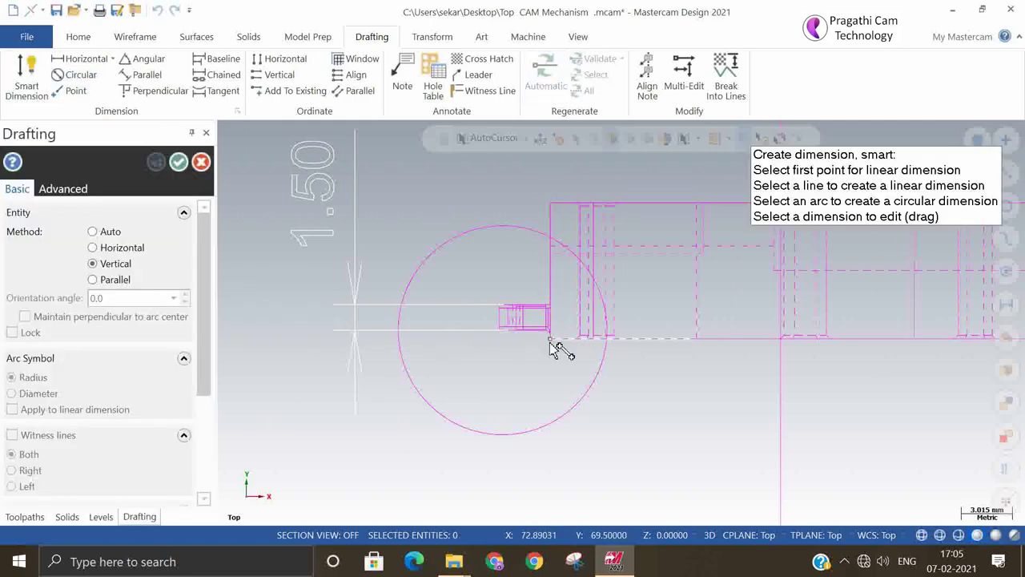
pyautogui.click(550, 340)
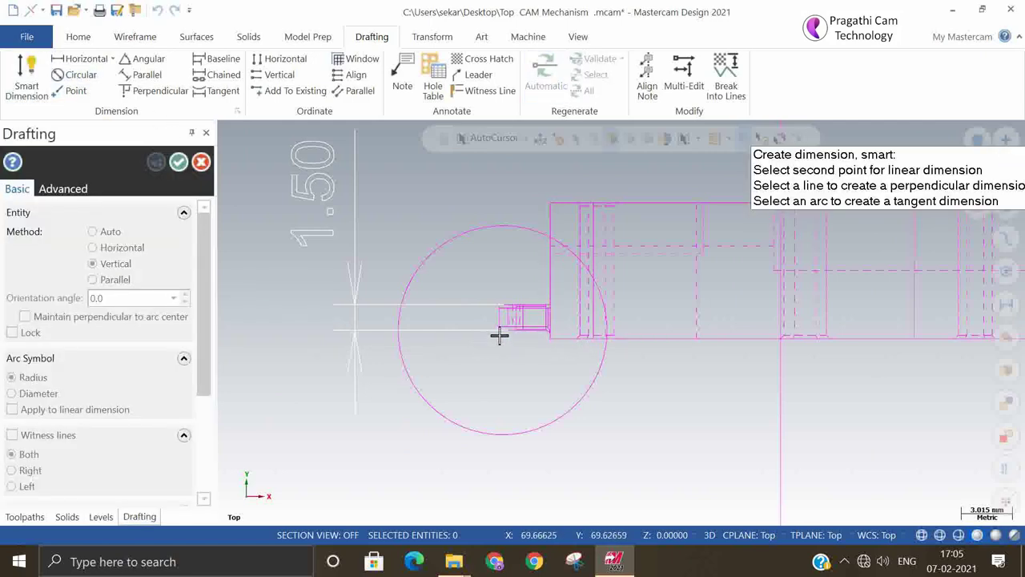
pyautogui.click(518, 332)
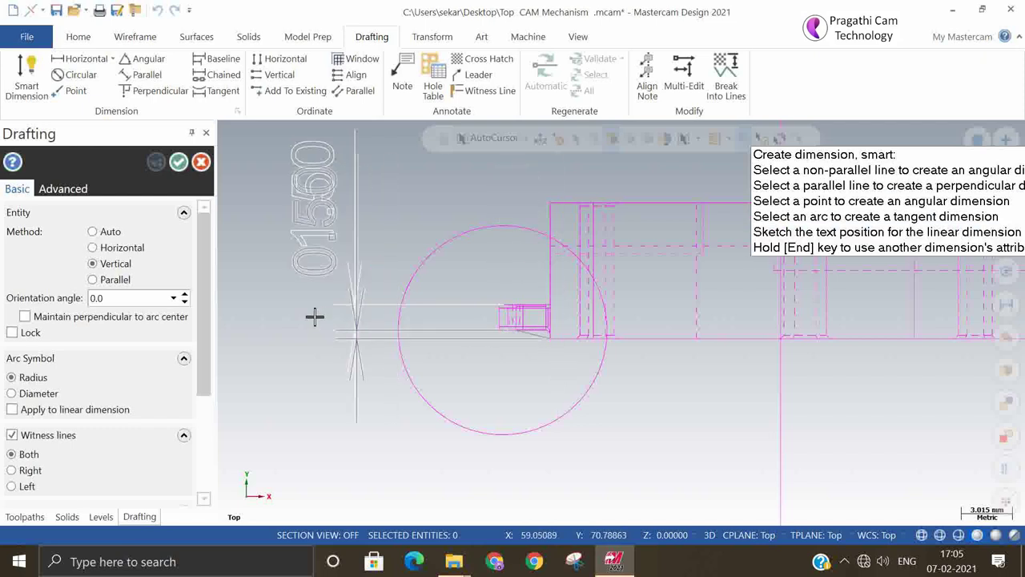
pyautogui.click(325, 414)
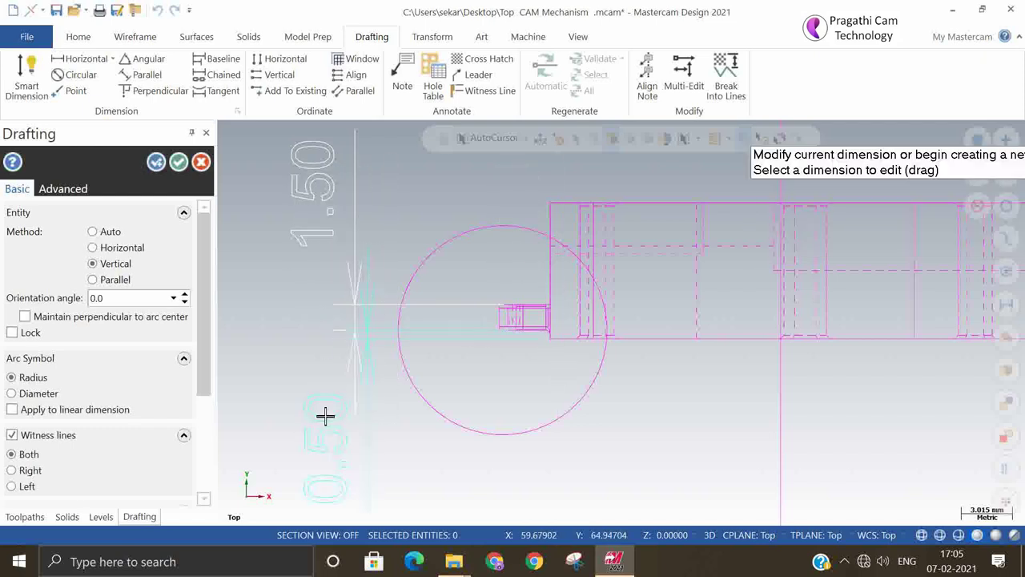
pyautogui.click(178, 163)
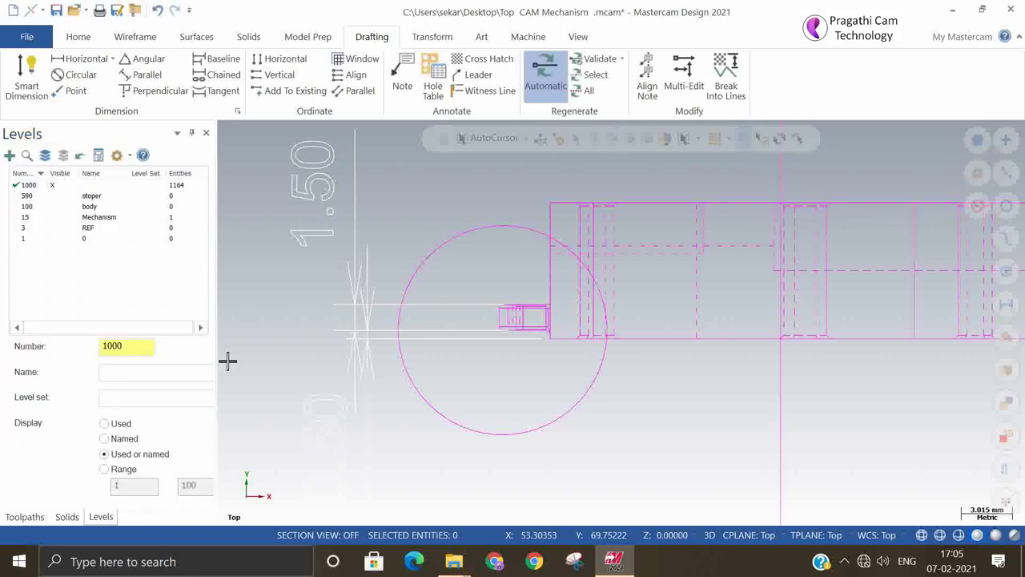
# - Add a vertical dimension for the height of the block's right edge, placed right of the view
pyautogui.scroll(-3, 277, 376)
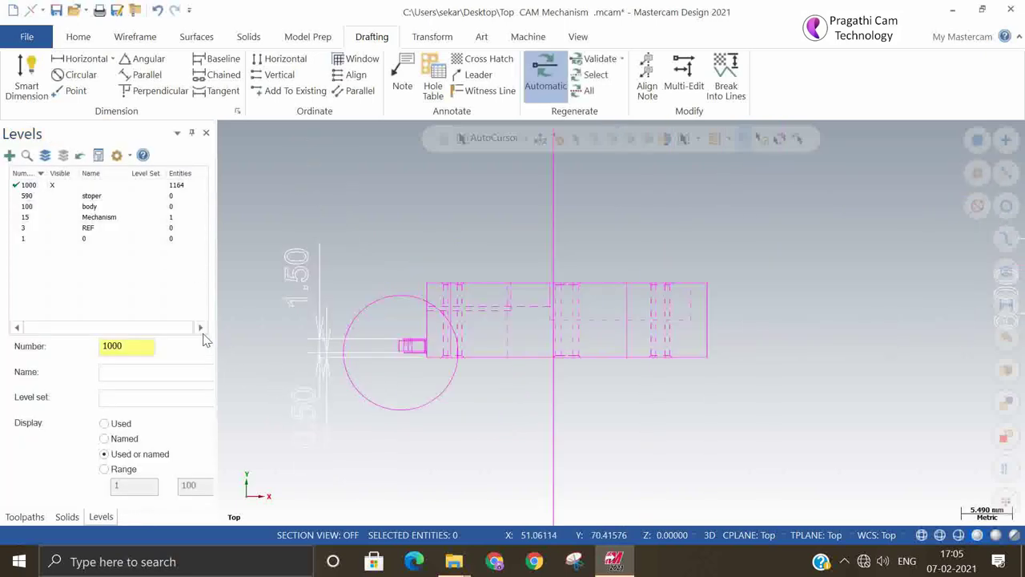
pyautogui.click(26, 76)
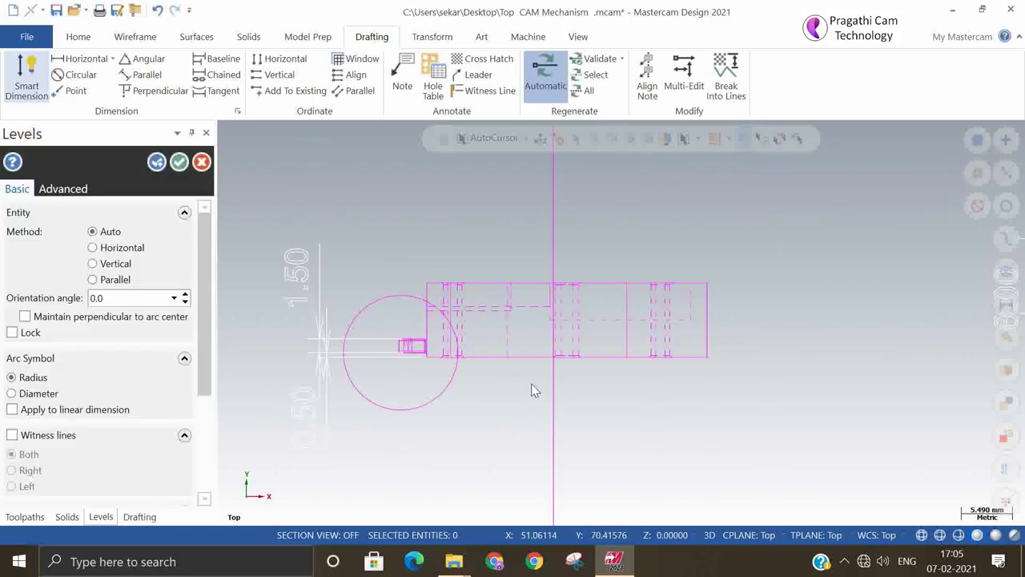
pyautogui.click(712, 361)
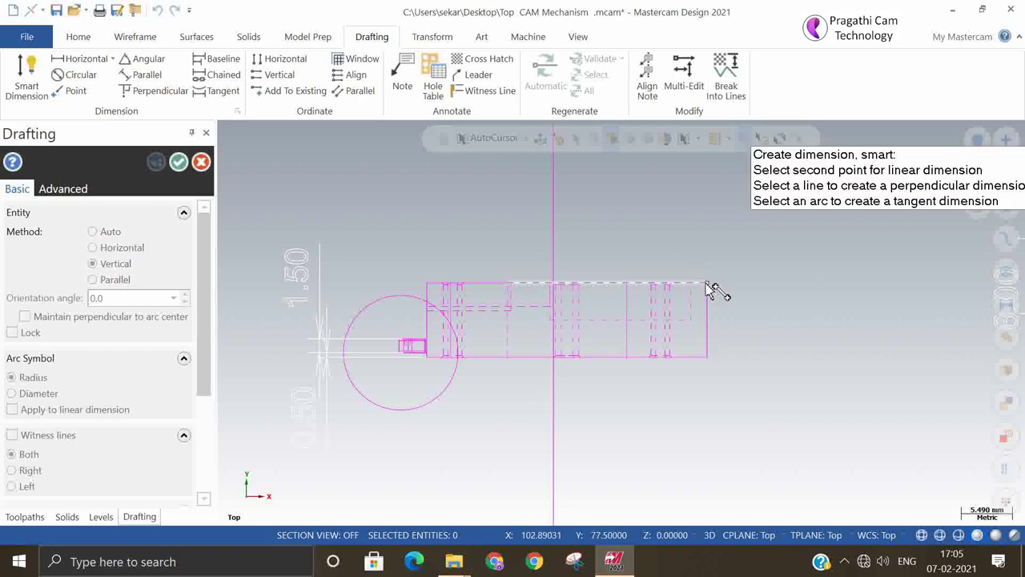
pyautogui.click(711, 287)
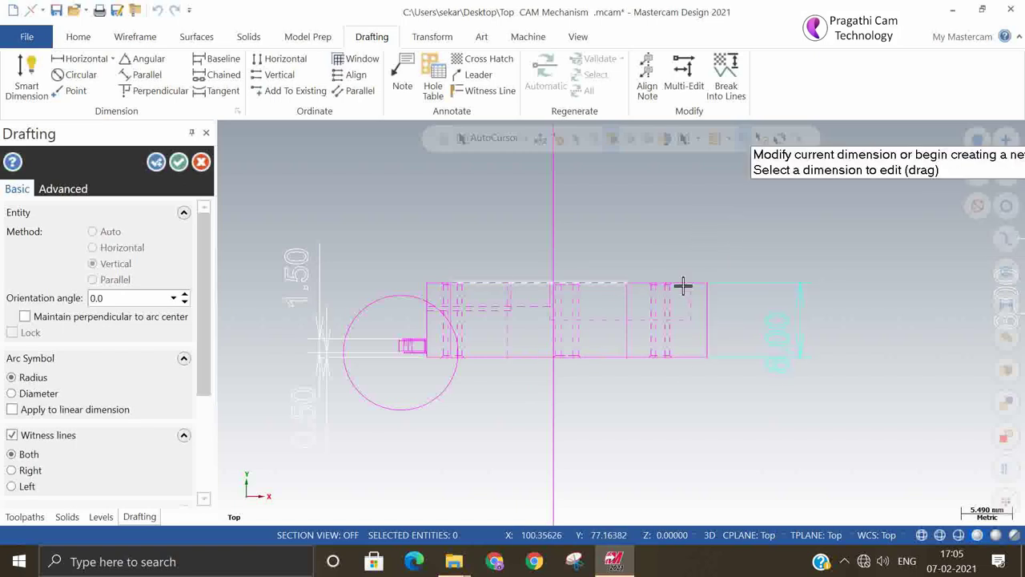
# - Add a horizontal dimension between the block's two lower corners, placed below the view, and finish dimensioning
pyautogui.click(710, 359)
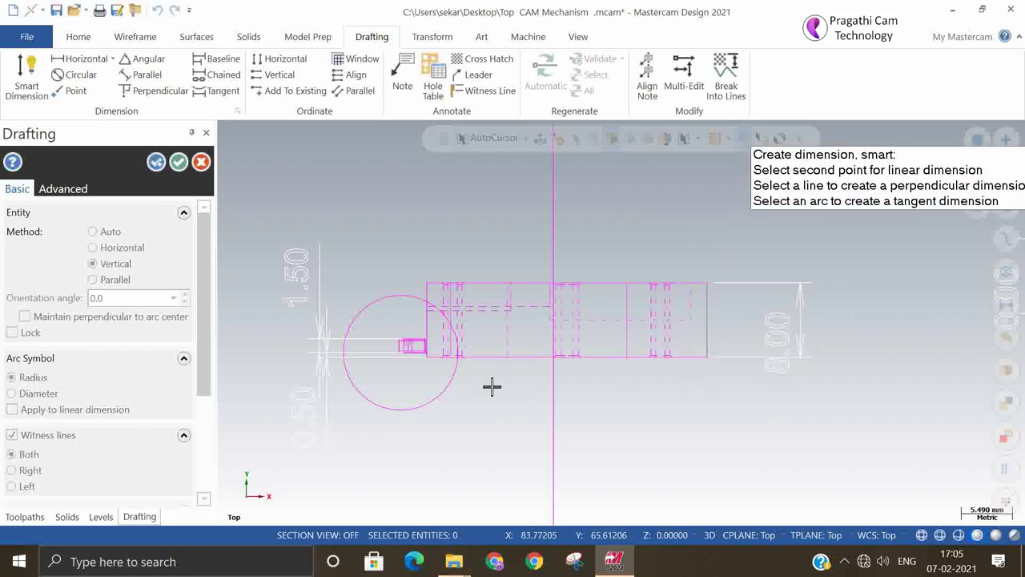
pyautogui.click(428, 359)
pyautogui.click(601, 425)
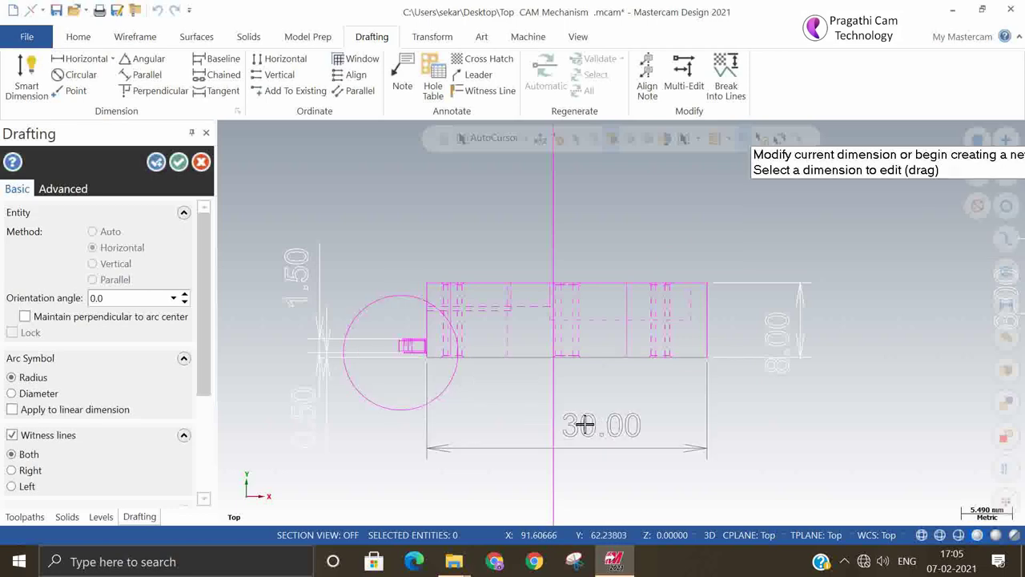
pyautogui.click(178, 162)
# - Add a horizontal dimension for the width of the solid-line notch in the side view on the far right, placed above the view
pyautogui.scroll(-8, 382, 356)
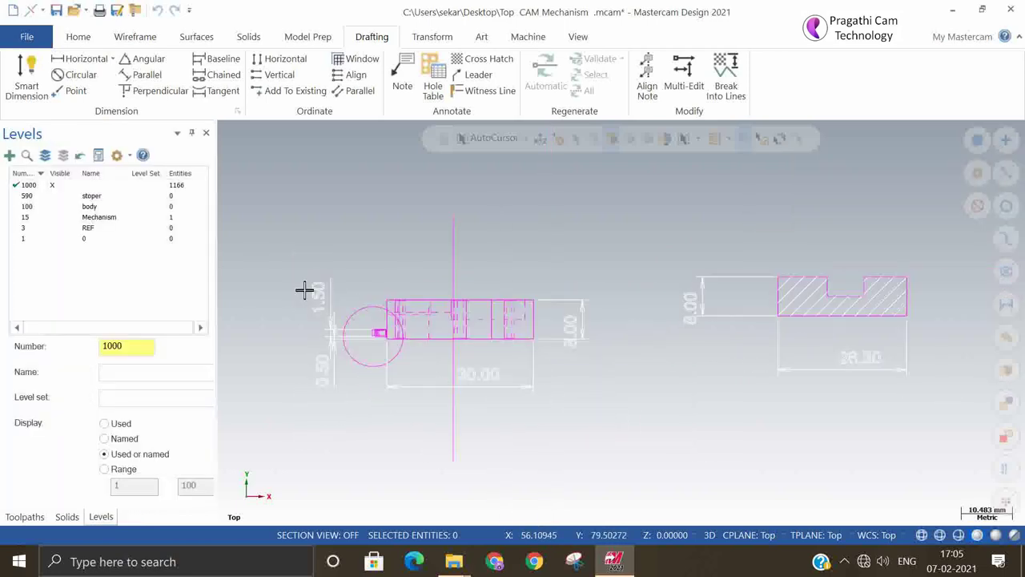
pyautogui.scroll(6, 808, 330)
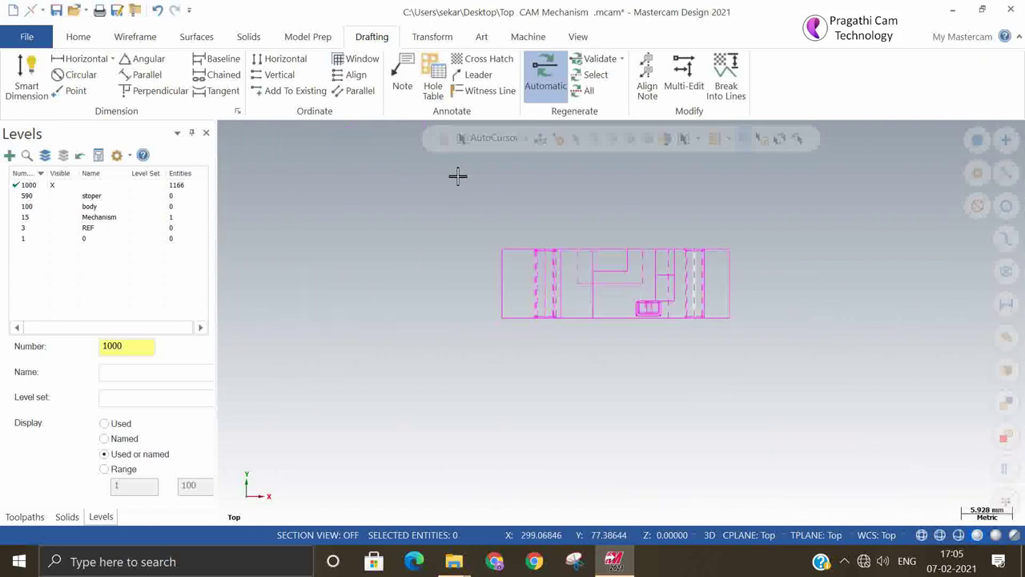
pyautogui.click(26, 80)
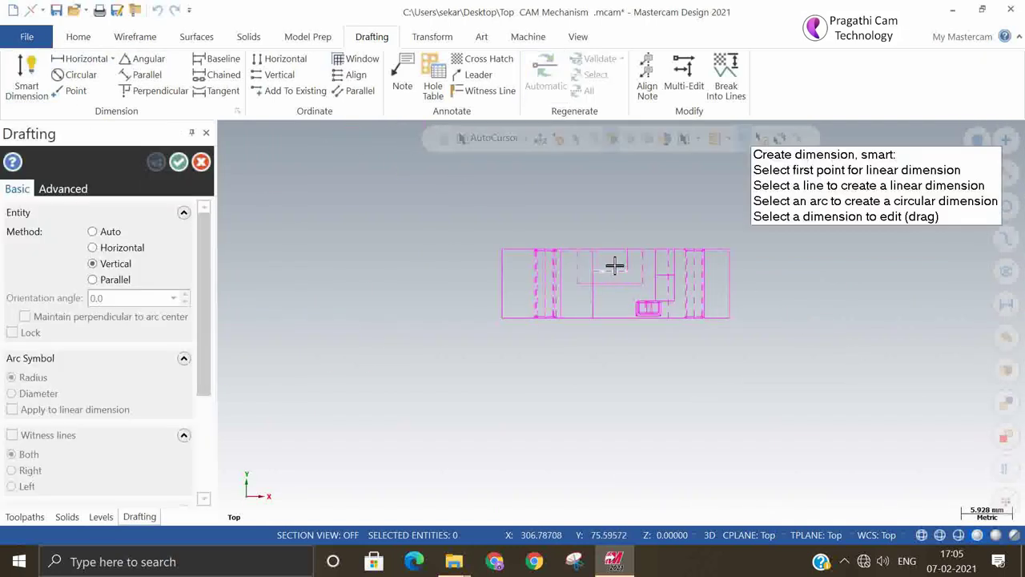
pyautogui.click(614, 253)
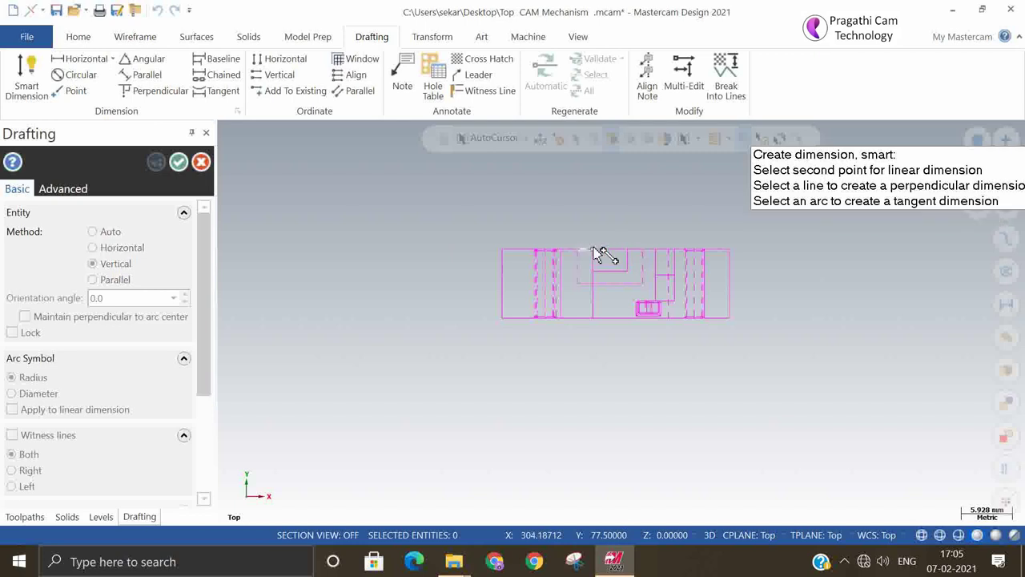
pyautogui.click(595, 254)
pyautogui.click(620, 171)
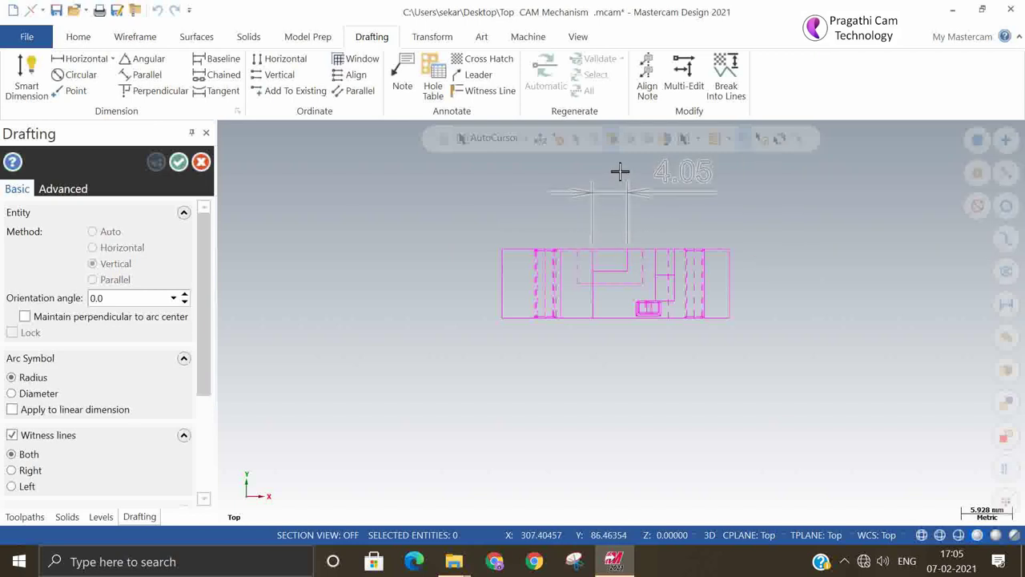
# - Add horizontal dimensions for the side view's overall width and its dashed hidden recess, both placed below the view
pyautogui.click(502, 251)
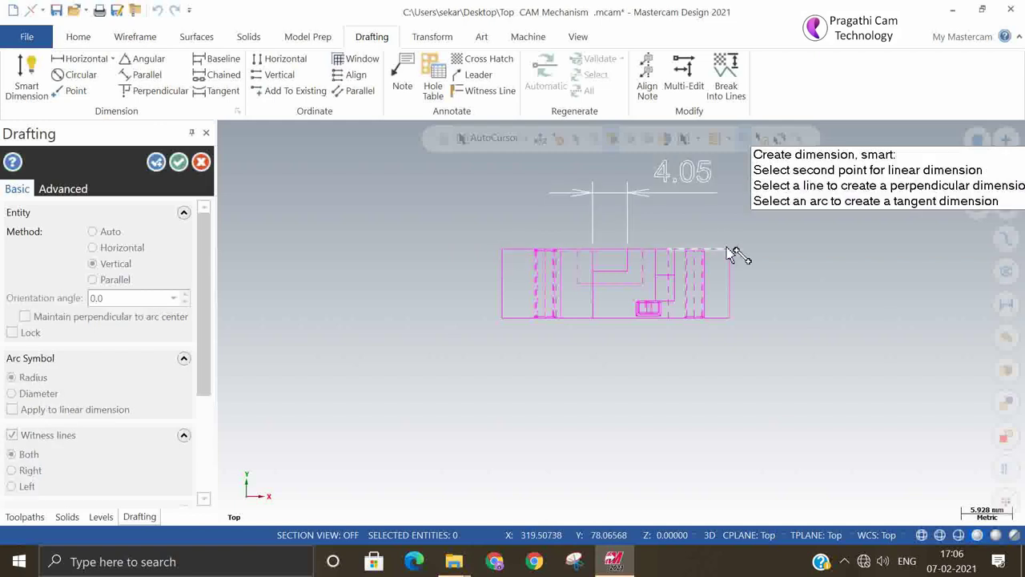
pyautogui.click(727, 250)
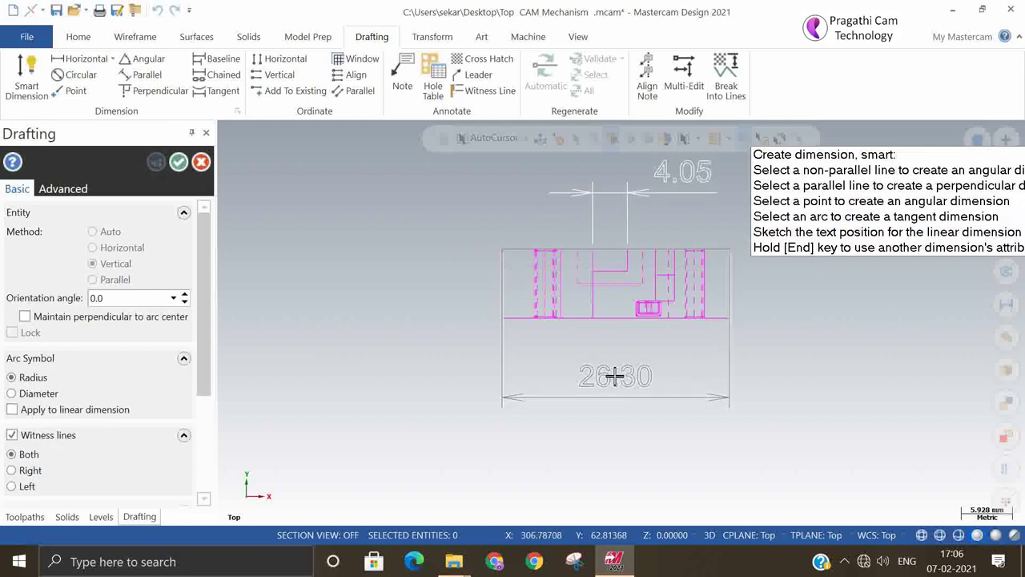
pyautogui.click(613, 374)
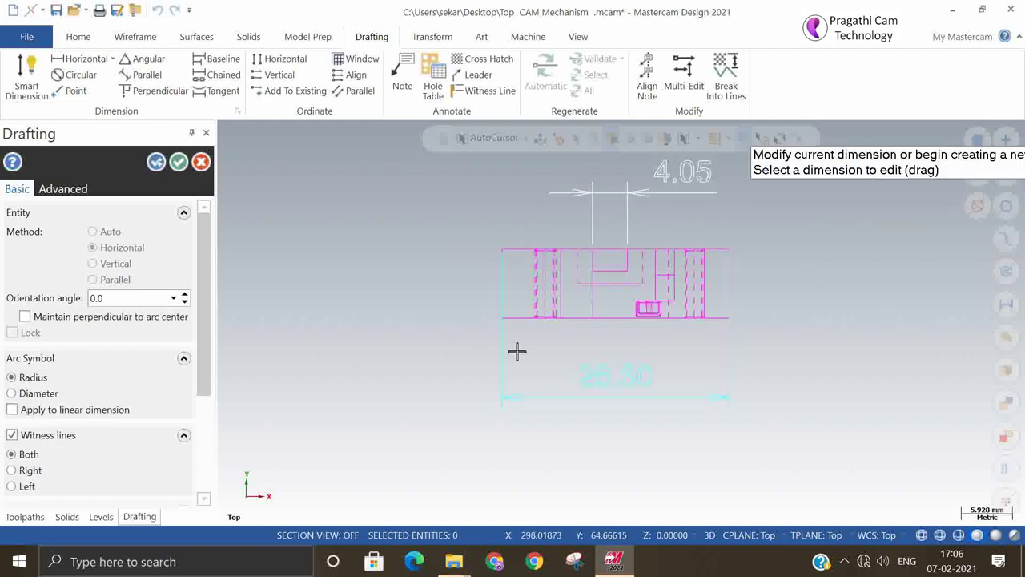
pyautogui.click(644, 284)
pyautogui.click(579, 293)
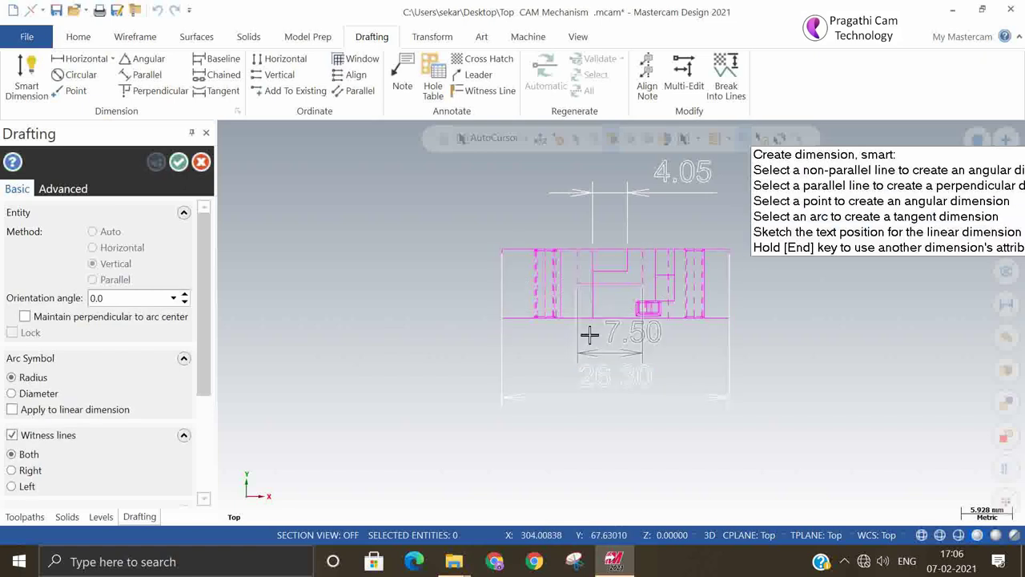
pyautogui.click(588, 335)
# - Move the side view's overall width dimension farther down and reposition the hidden recess dimension in the space above it
pyautogui.click(595, 373)
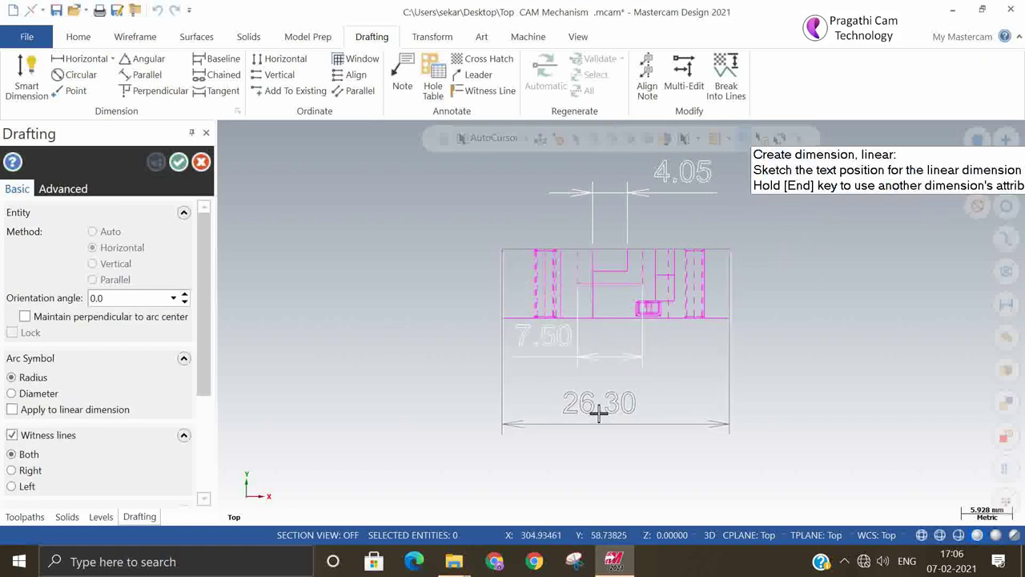
pyautogui.click(597, 414)
pyautogui.click(571, 340)
pyautogui.click(577, 359)
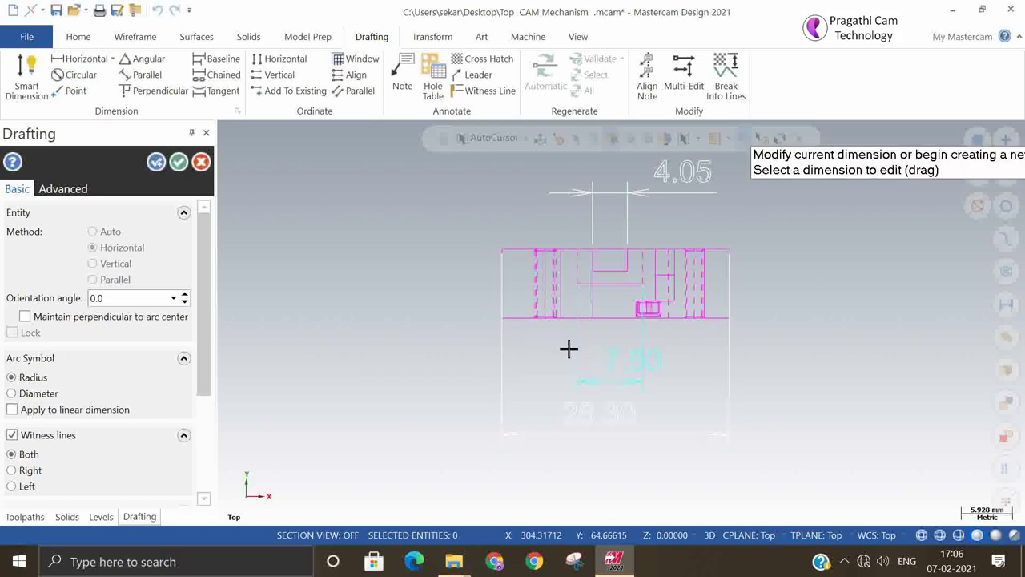
# - Close the dimension command and write a drafting note reading "Note :", "refer the 3D drawing for" and "other dimensions" on three lines
pyautogui.click(202, 162)
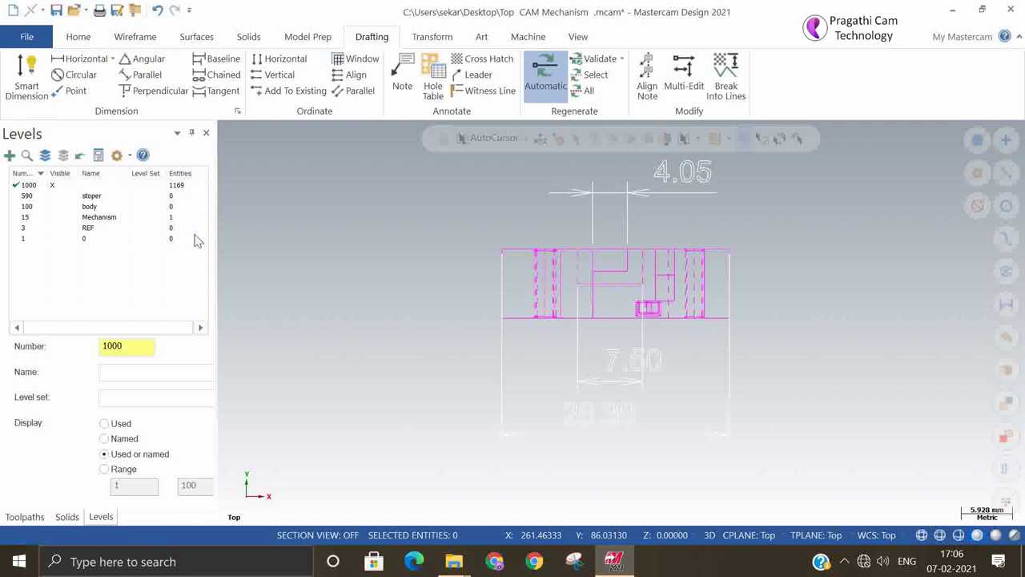
pyautogui.scroll(-3, 517, 312)
pyautogui.scroll(-3, 518, 313)
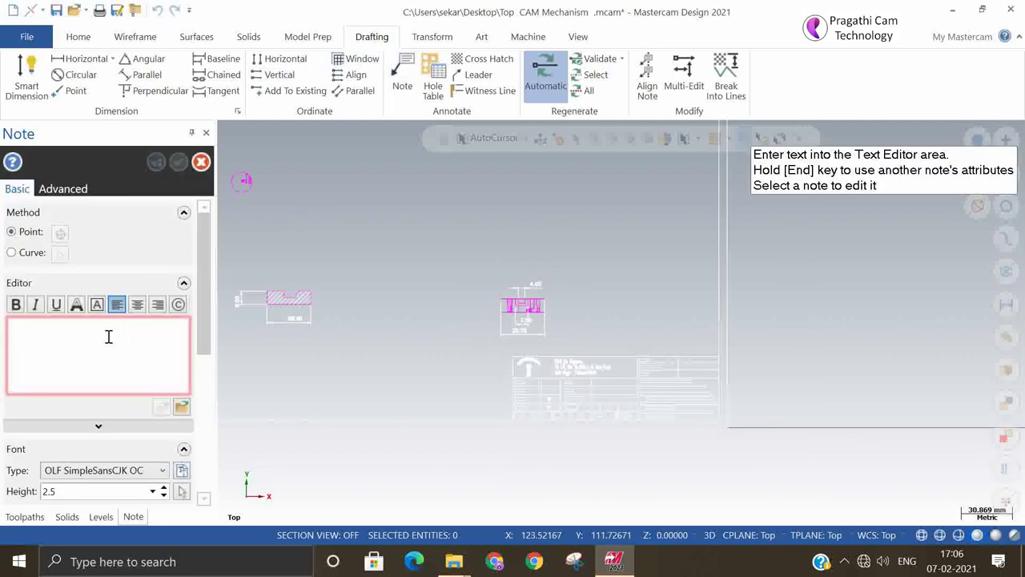
pyautogui.click(108, 337)
pyautogui.write('Note :')
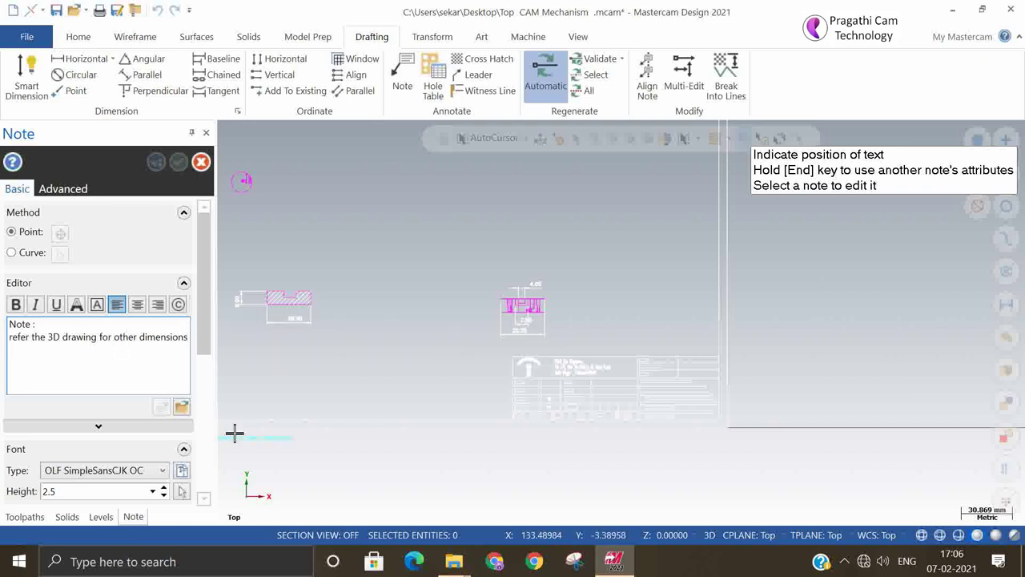
pyautogui.press('Return')
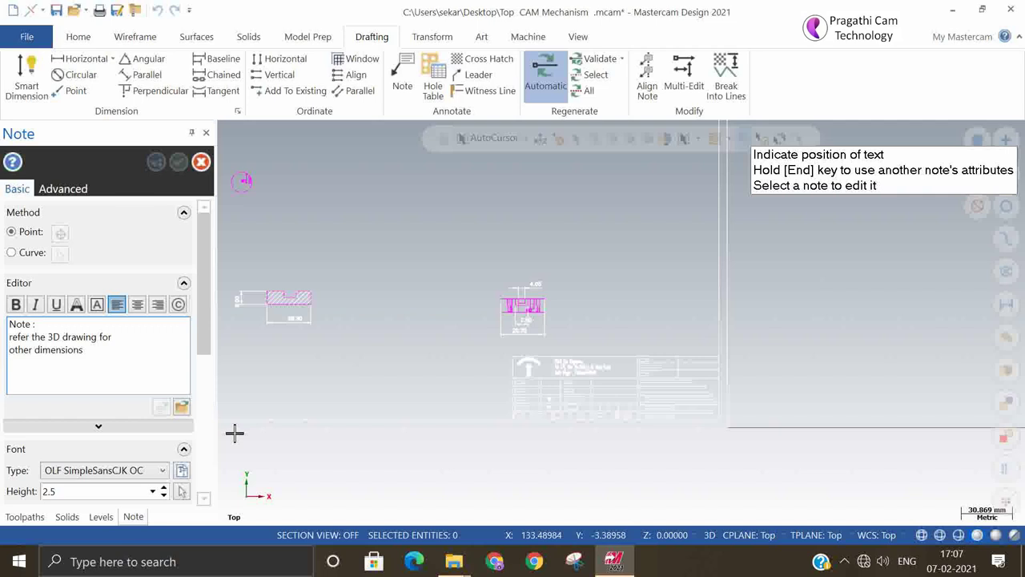
# - Set the note's font to Arial and place the note in the empty space above the side view on the far right
pyautogui.click(149, 472)
pyautogui.click(128, 504)
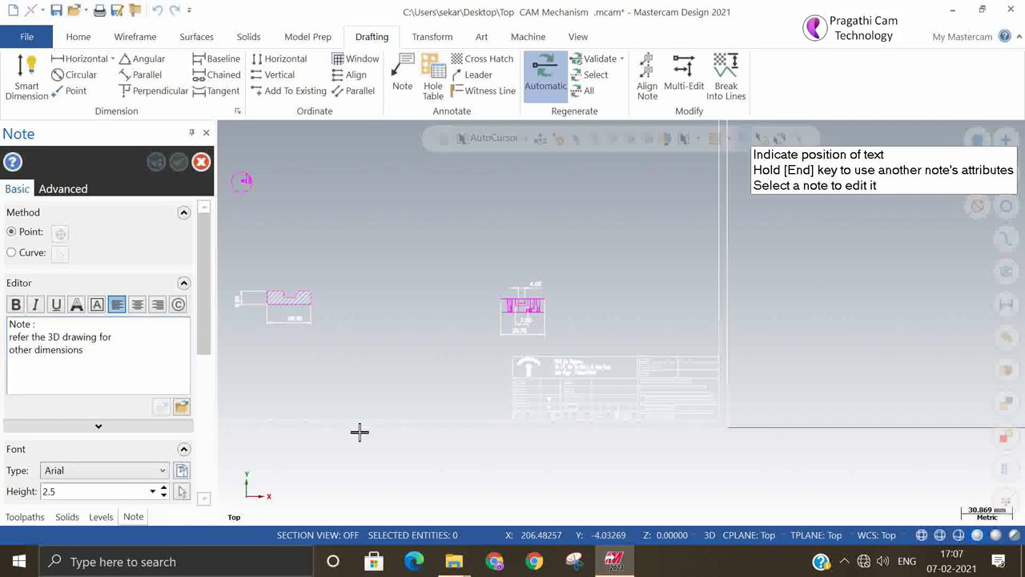
pyautogui.click(381, 354)
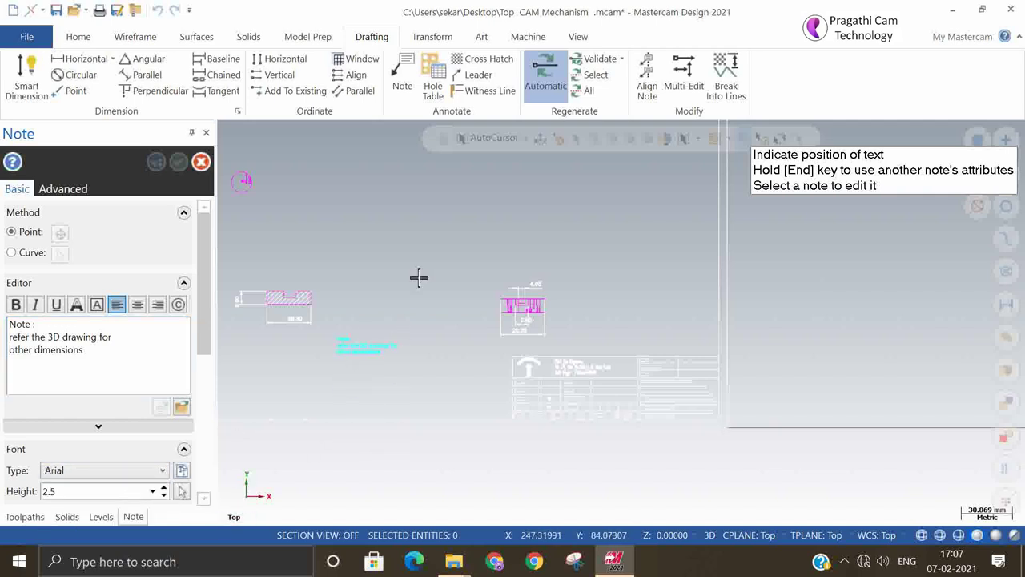
pyautogui.click(527, 203)
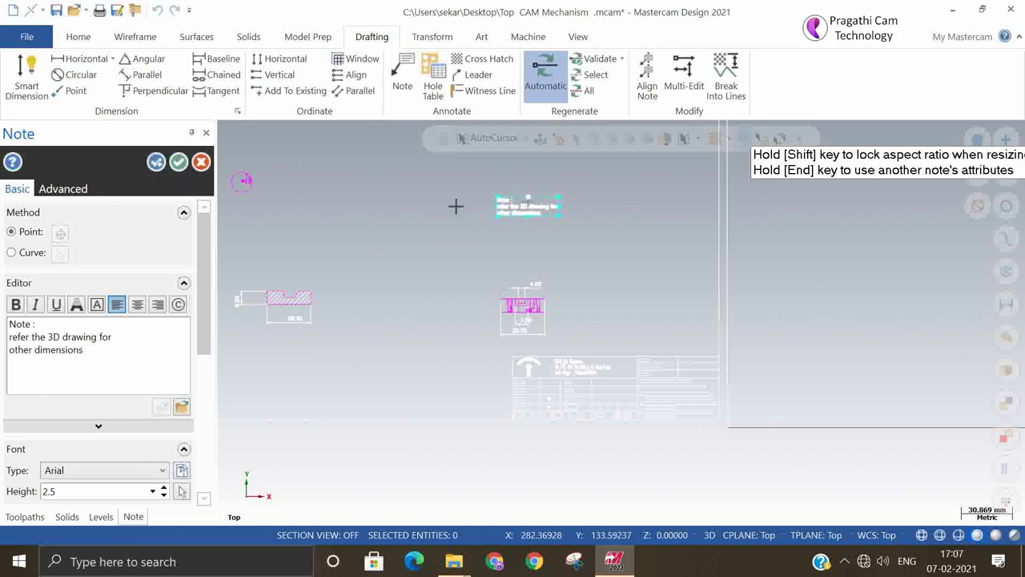
pyautogui.click(179, 162)
# - Save the part file, continuing despite the solids that need regeneration
pyautogui.scroll(-1, 727, 410)
pyautogui.scroll(-1, 727, 410)
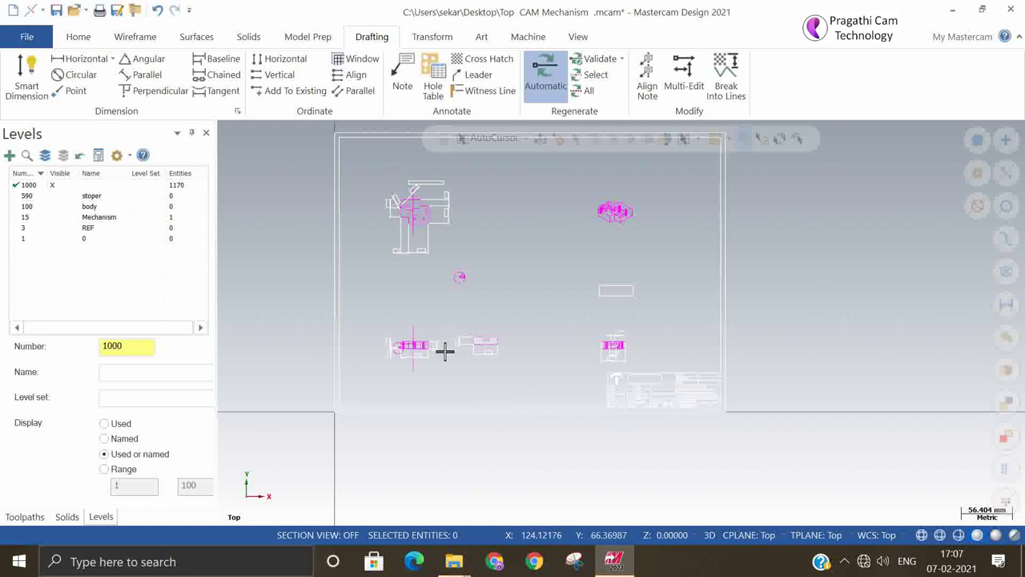
pyautogui.click(26, 36)
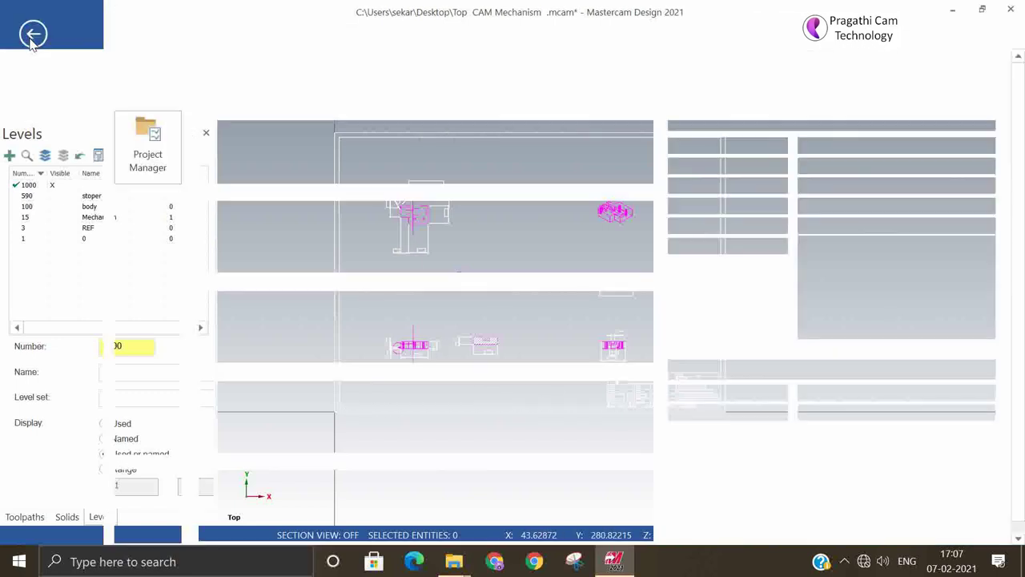
pyautogui.click(39, 191)
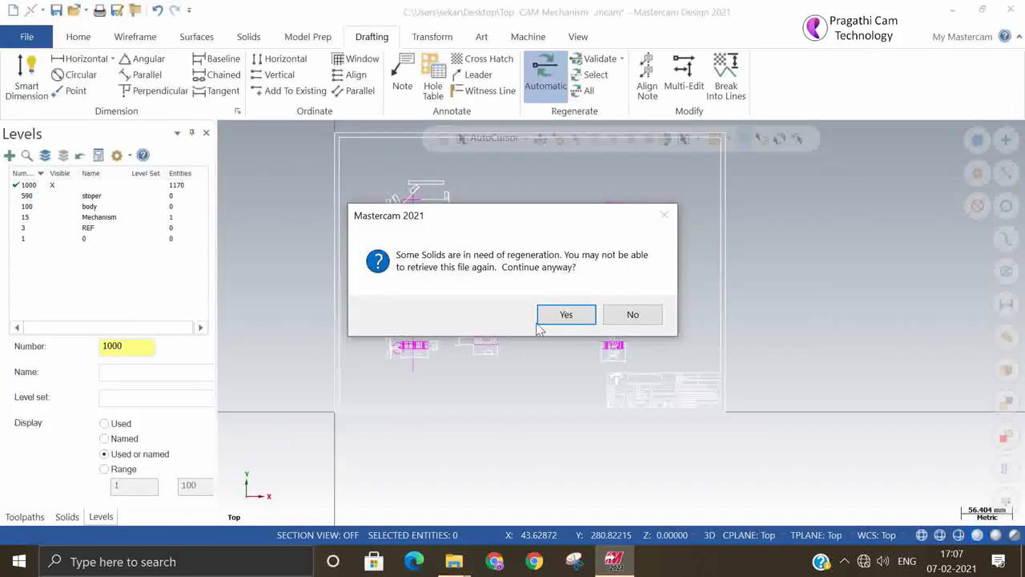
pyautogui.click(566, 314)
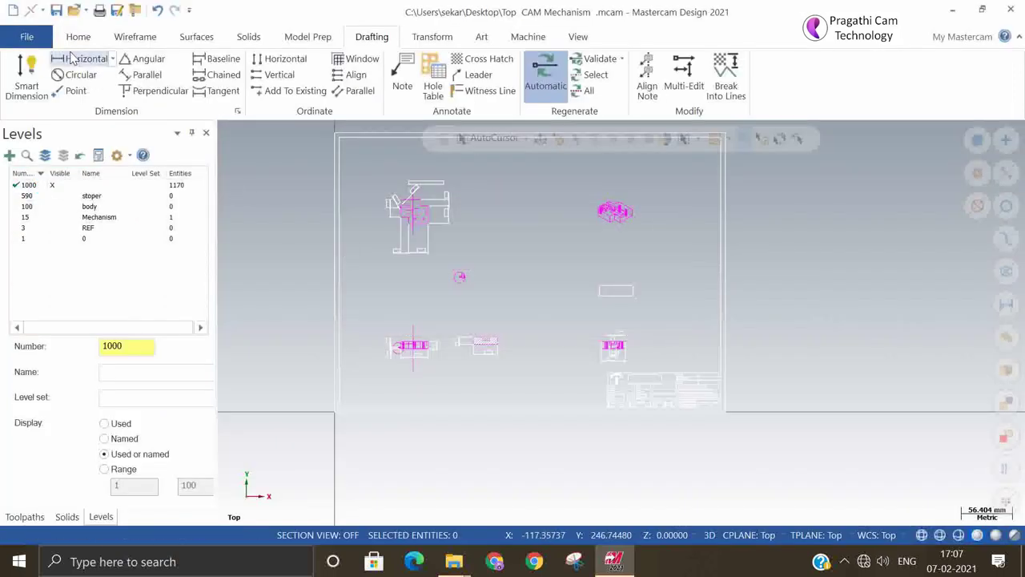
pyautogui.click(41, 37)
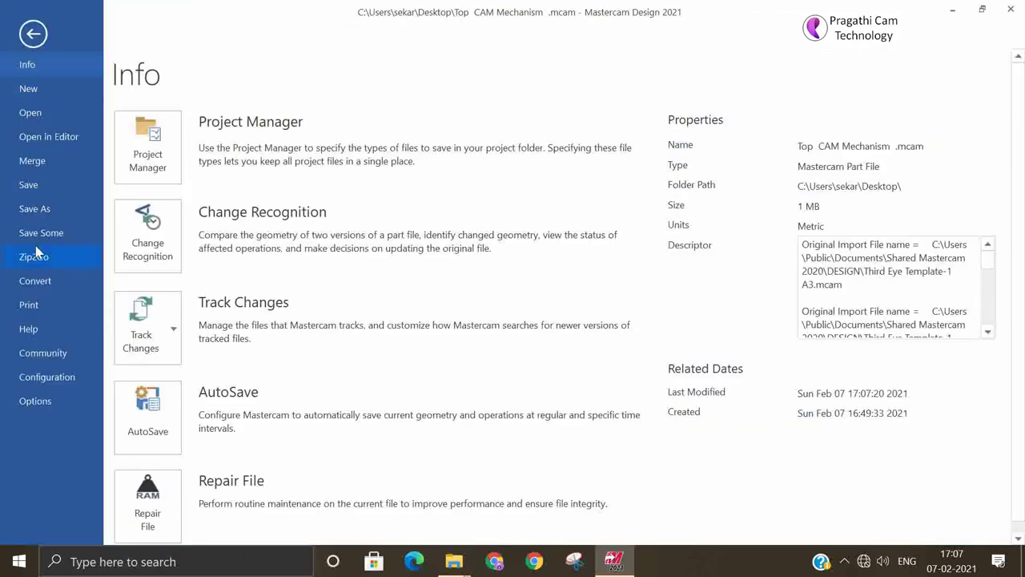
pyautogui.click(36, 303)
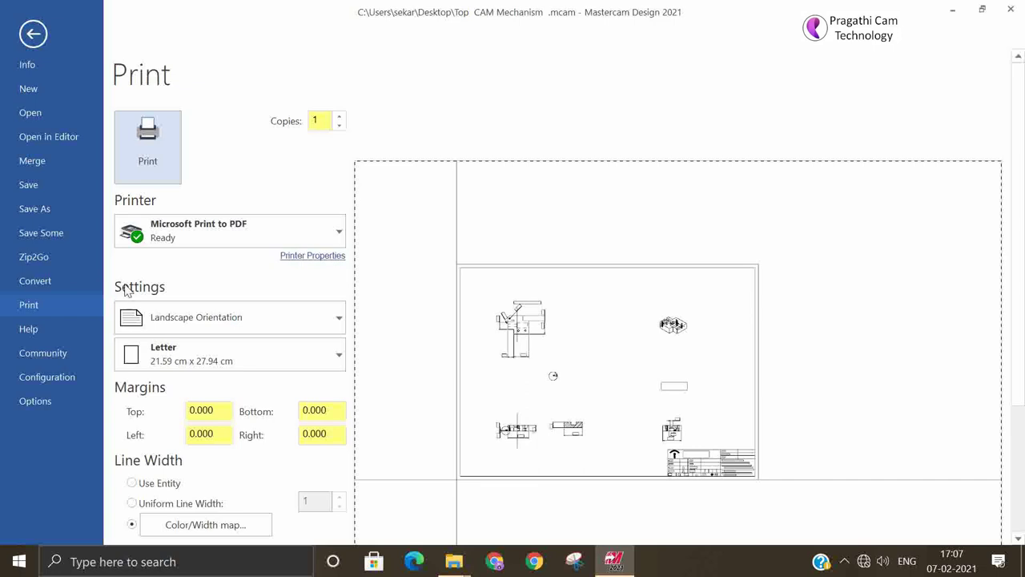
pyautogui.click(178, 527)
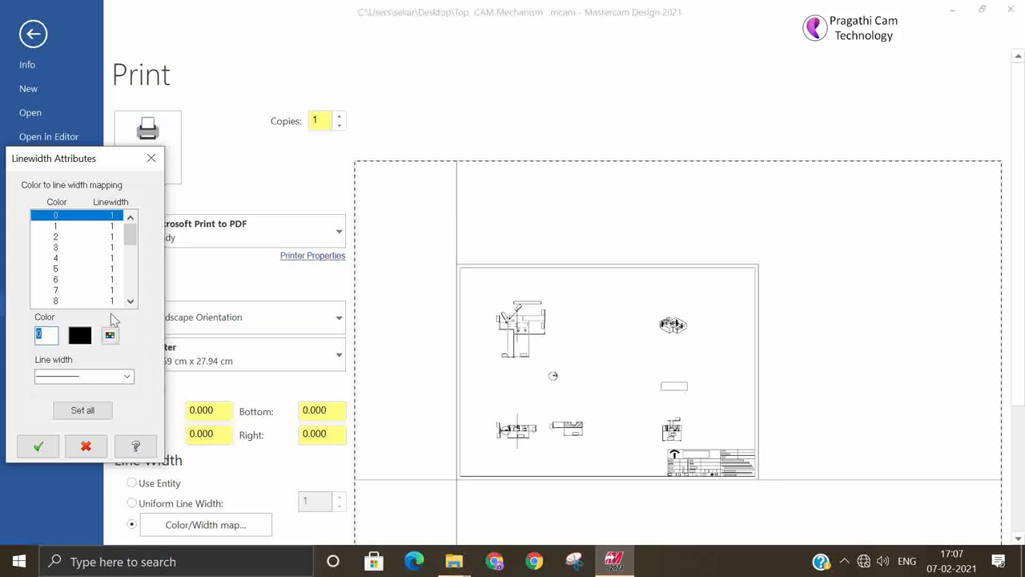
pyautogui.click(160, 159)
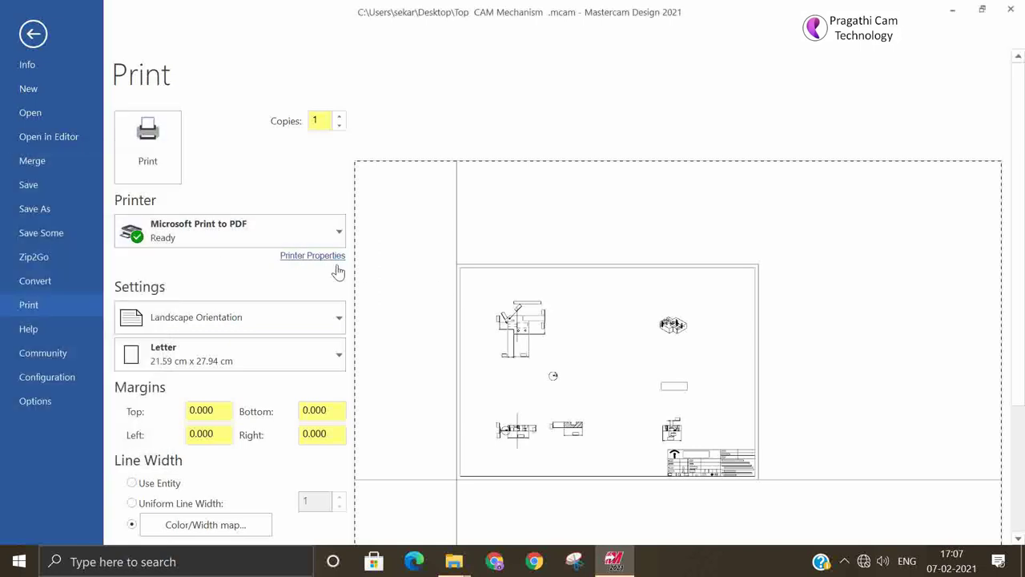
pyautogui.click(34, 33)
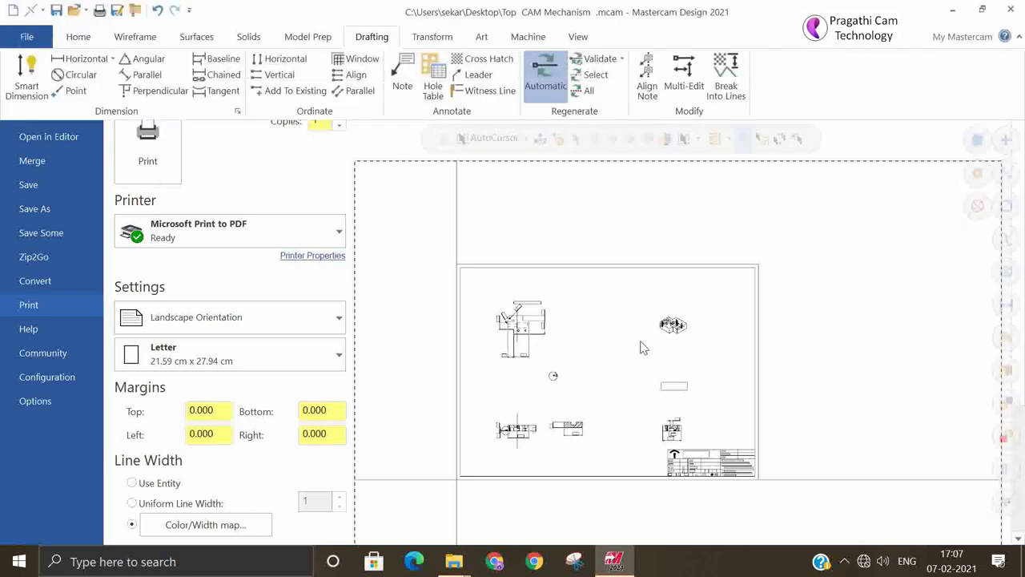
# - Clear the magenta result colors from the drawing views so the geometry uses its original colors
pyautogui.scroll(2, 417, 252)
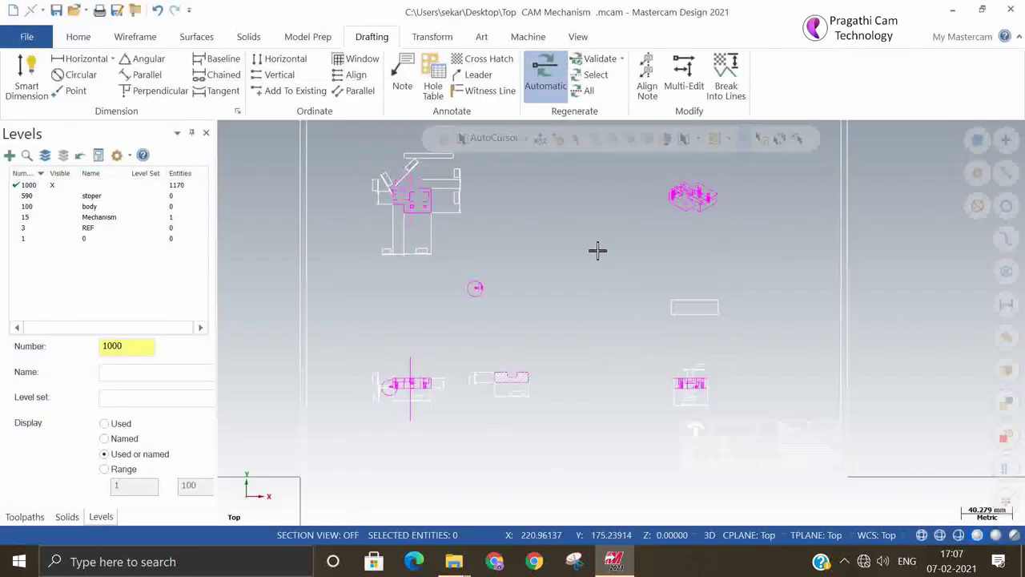
pyautogui.rightClick(626, 243)
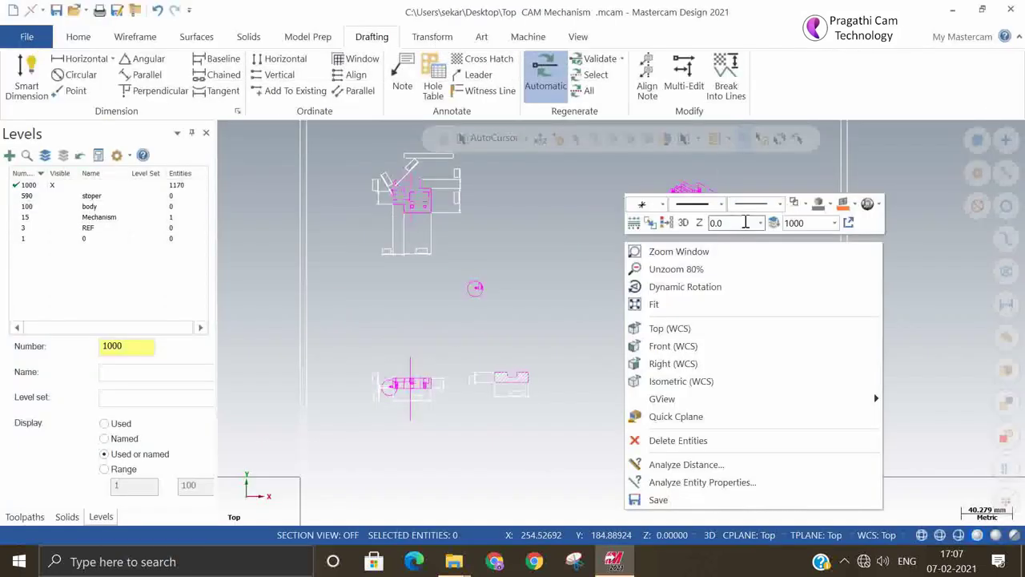
pyautogui.click(663, 223)
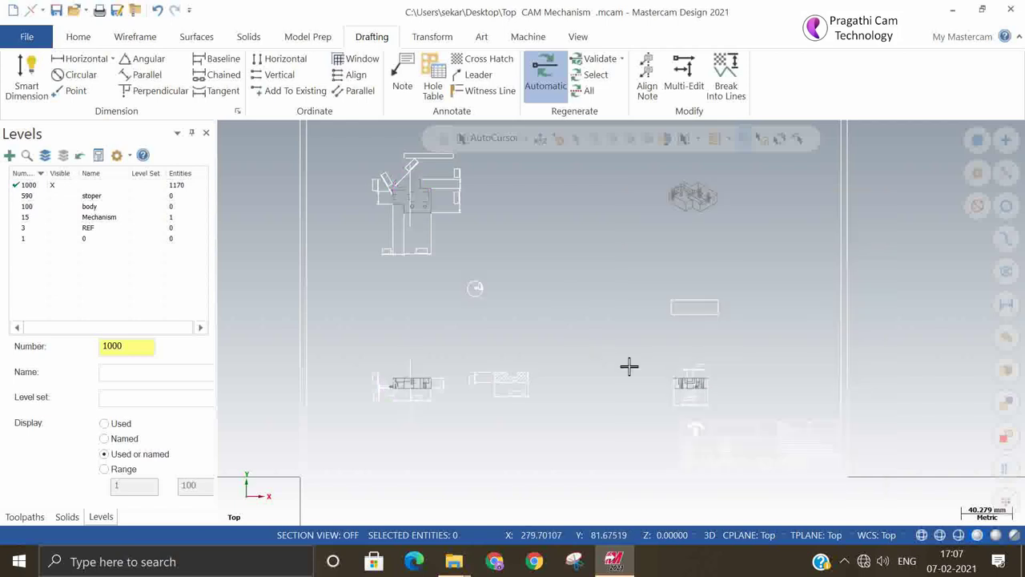
# - In the print setup's color-to-line-width map, assign line width 3 to color 8
pyautogui.click(26, 39)
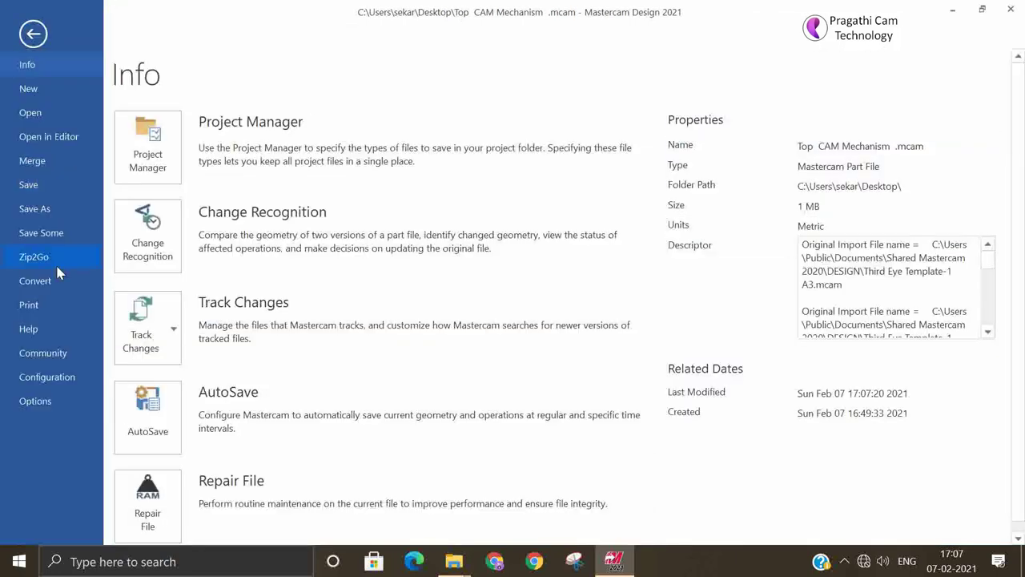
pyautogui.click(47, 304)
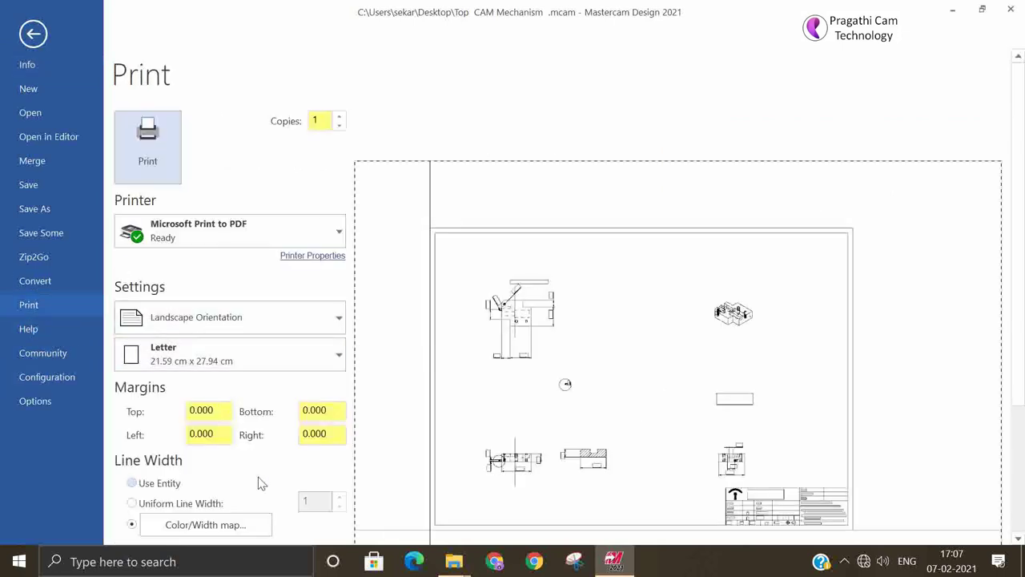
pyautogui.click(176, 524)
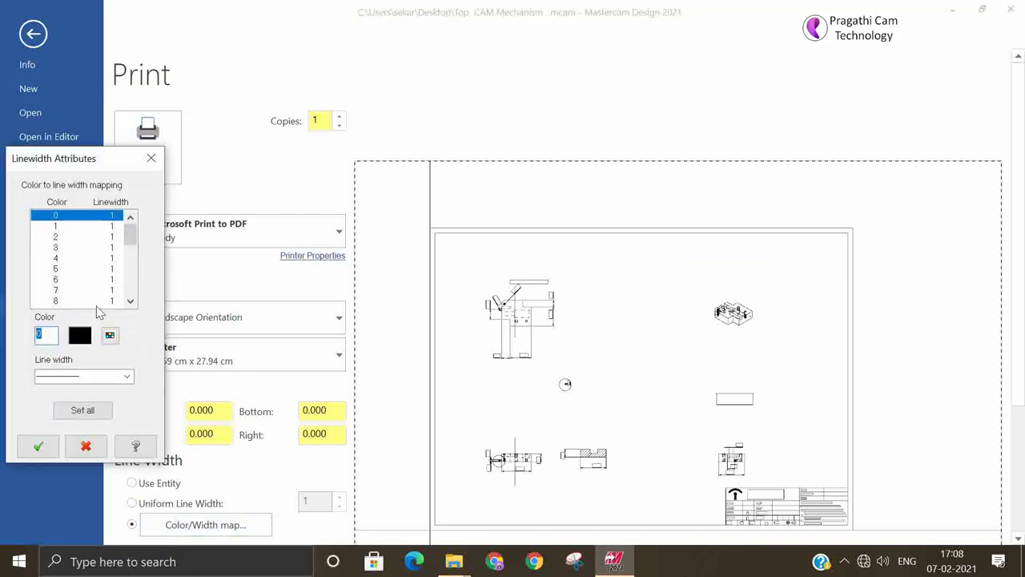
pyautogui.click(57, 228)
pyautogui.press('Down')
pyautogui.press('Down')
pyautogui.press('Down')
pyautogui.press('Down')
pyautogui.press('Down')
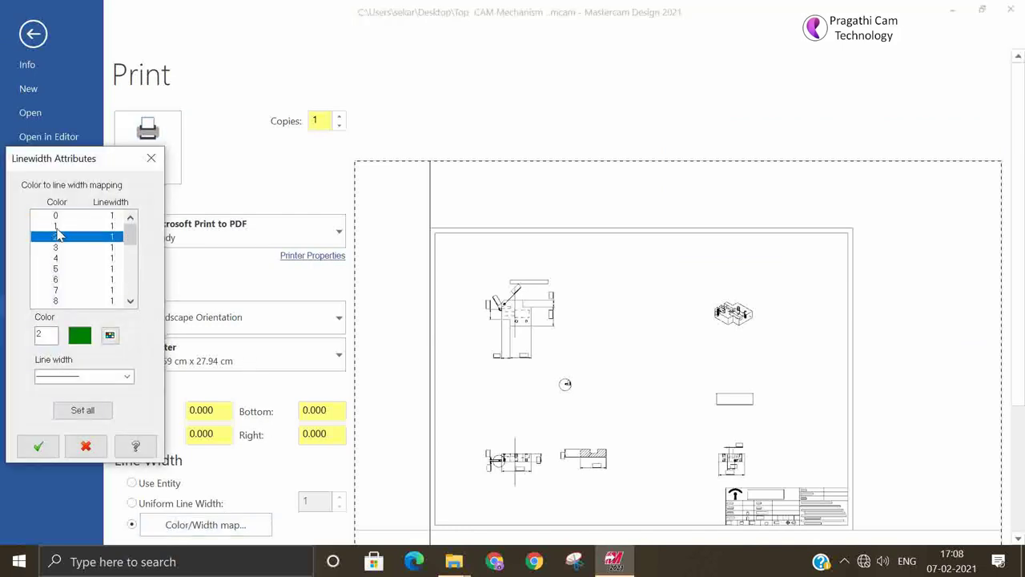
pyautogui.press('Down')
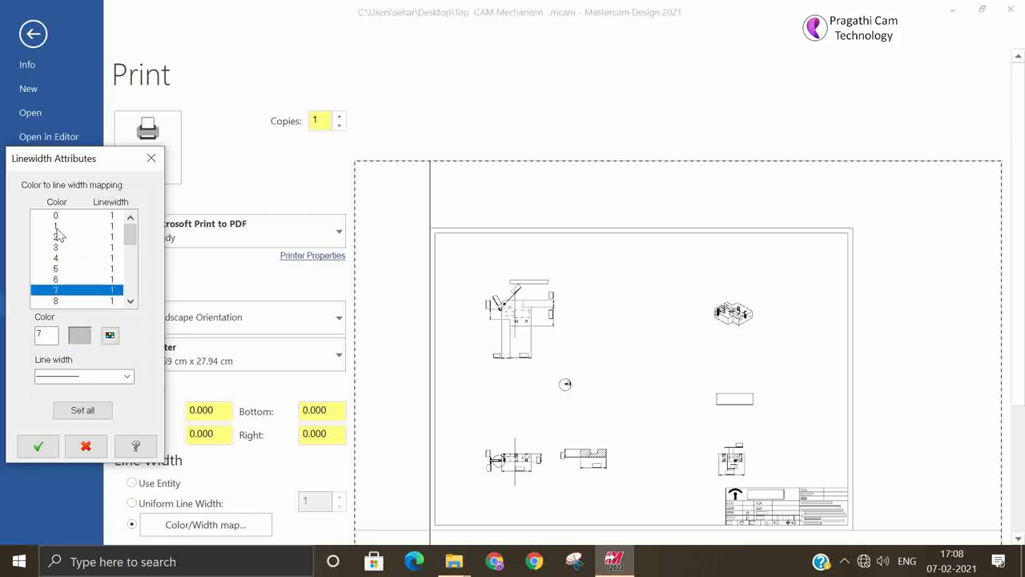
pyautogui.press('Down')
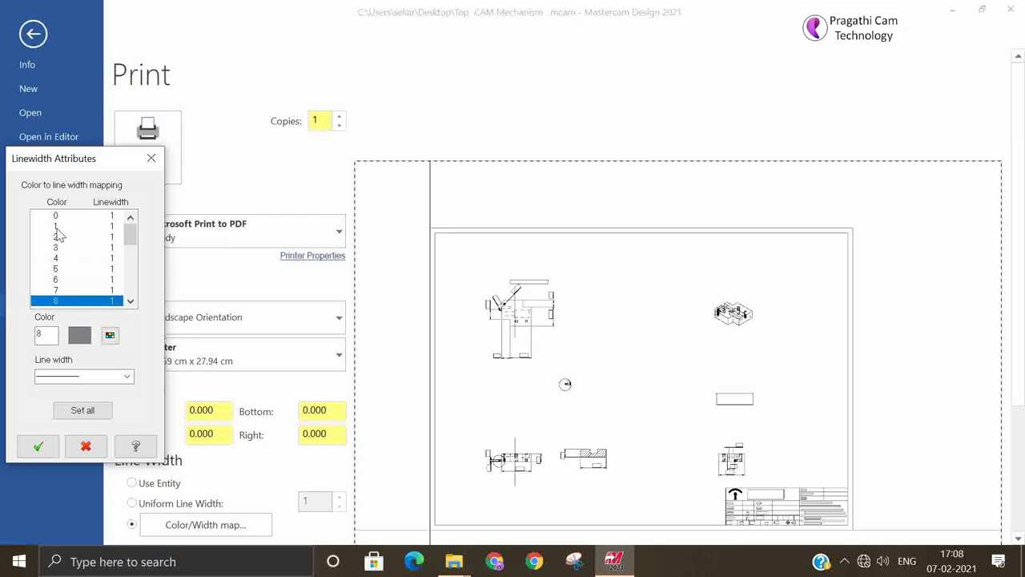
pyautogui.click(120, 376)
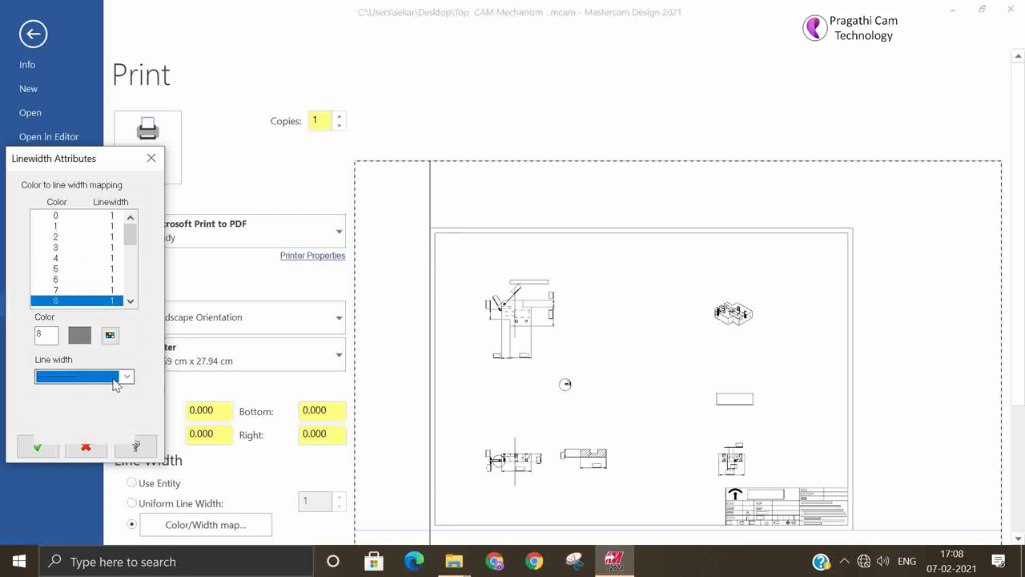
pyautogui.click(87, 411)
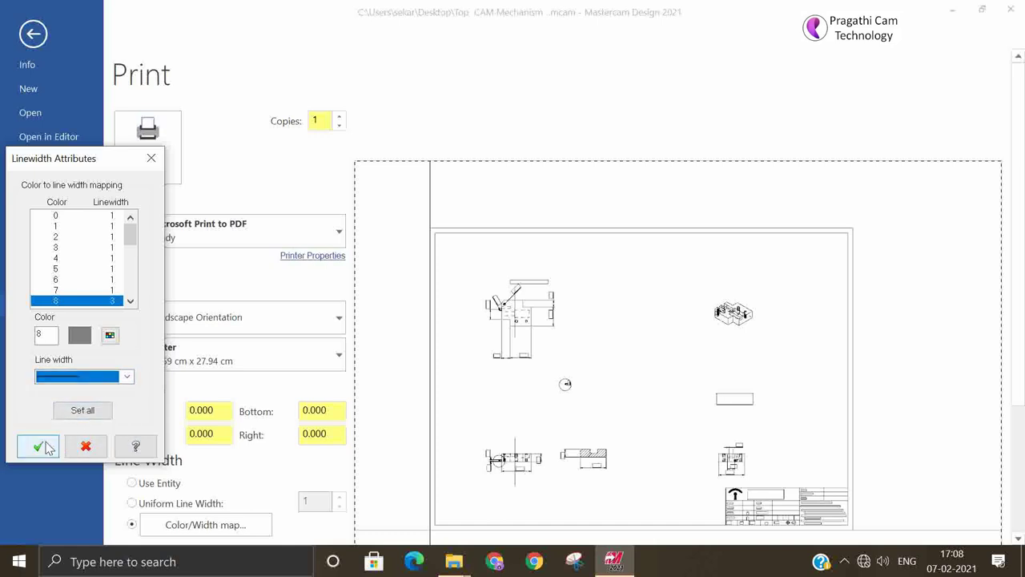
pyautogui.click(38, 445)
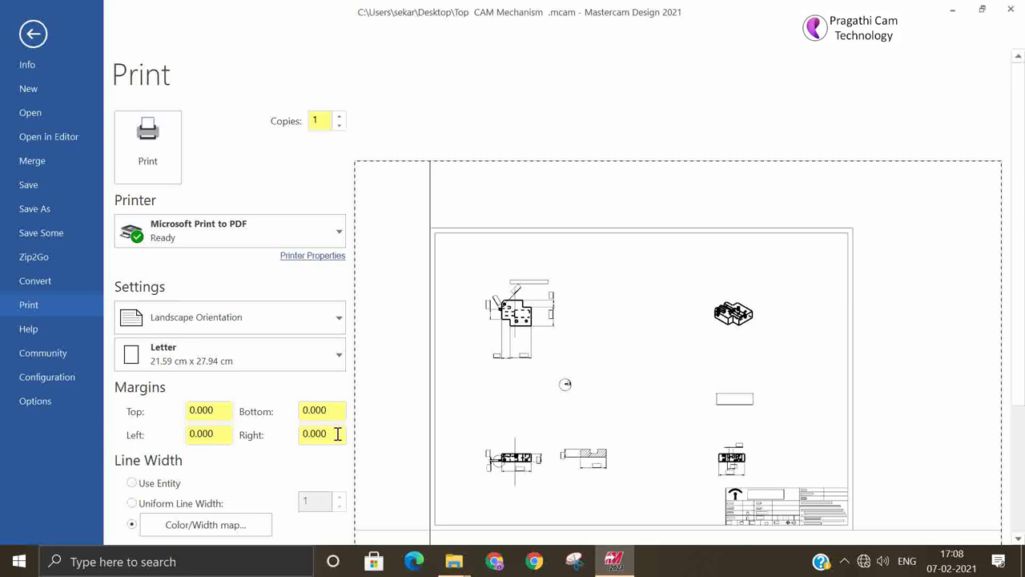
# - Check the drawing in the print preview and fit and center it on the landscape Letter page
pyautogui.scroll(2, 553, 345)
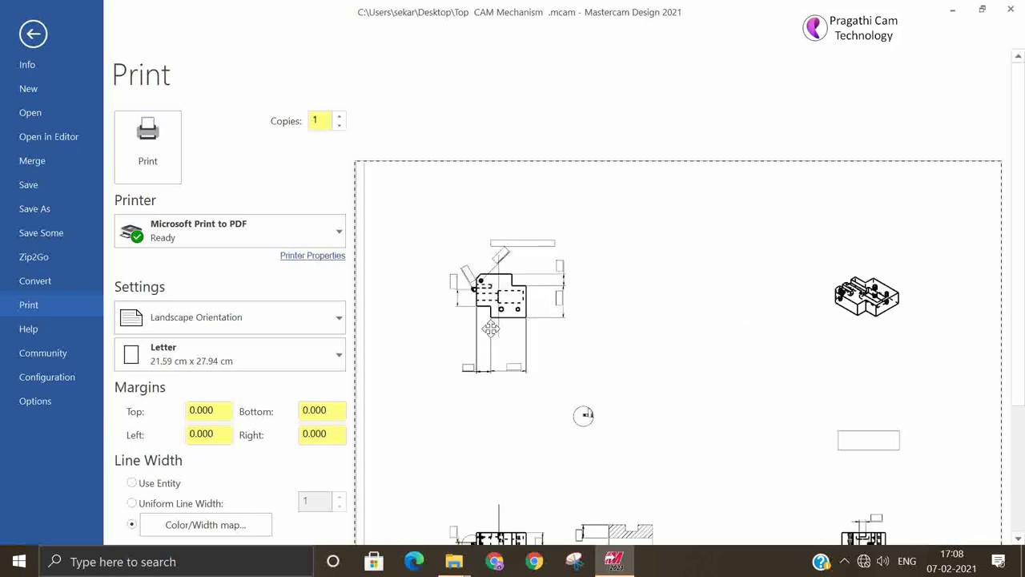
pyautogui.scroll(-3, 435, 323)
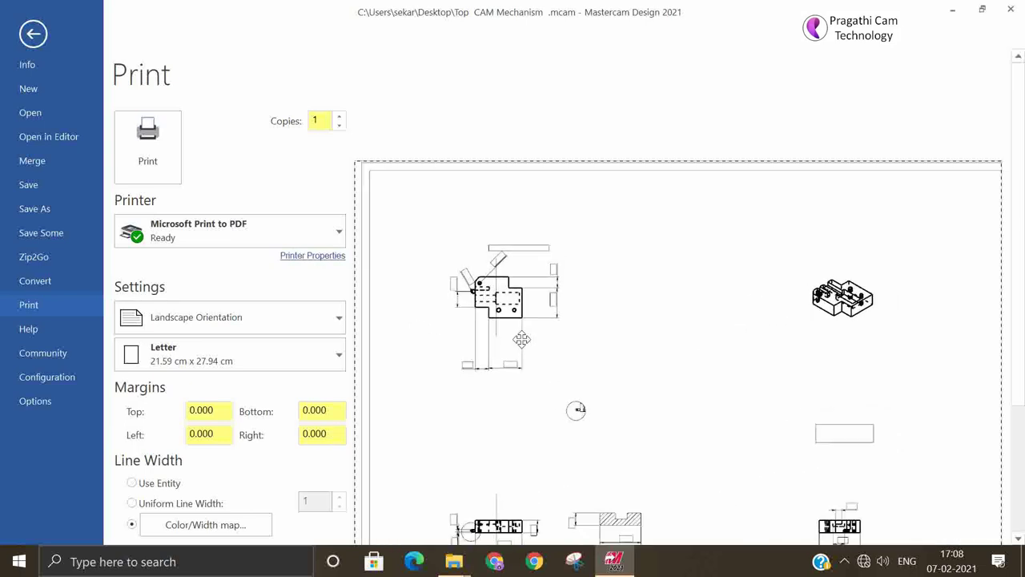
pyautogui.scroll(3, 527, 481)
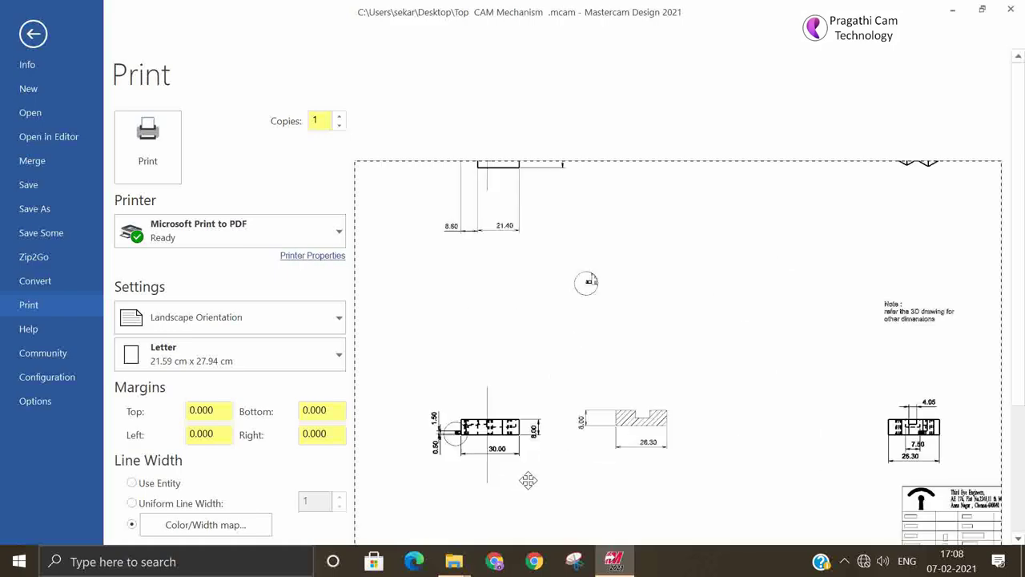
pyautogui.scroll(-1, 528, 478)
pyautogui.scroll(-2, 528, 477)
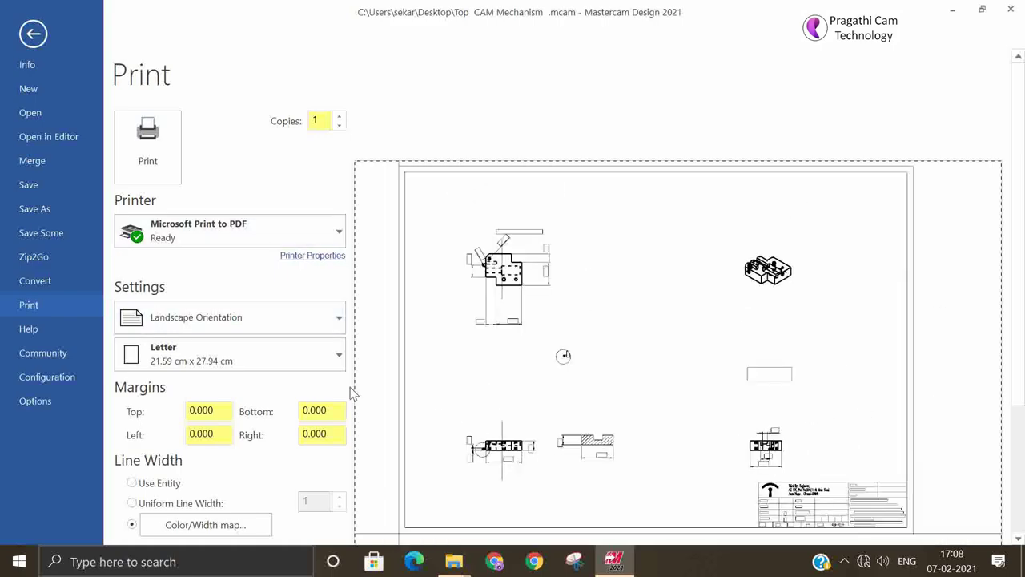
pyautogui.scroll(-3, 264, 369)
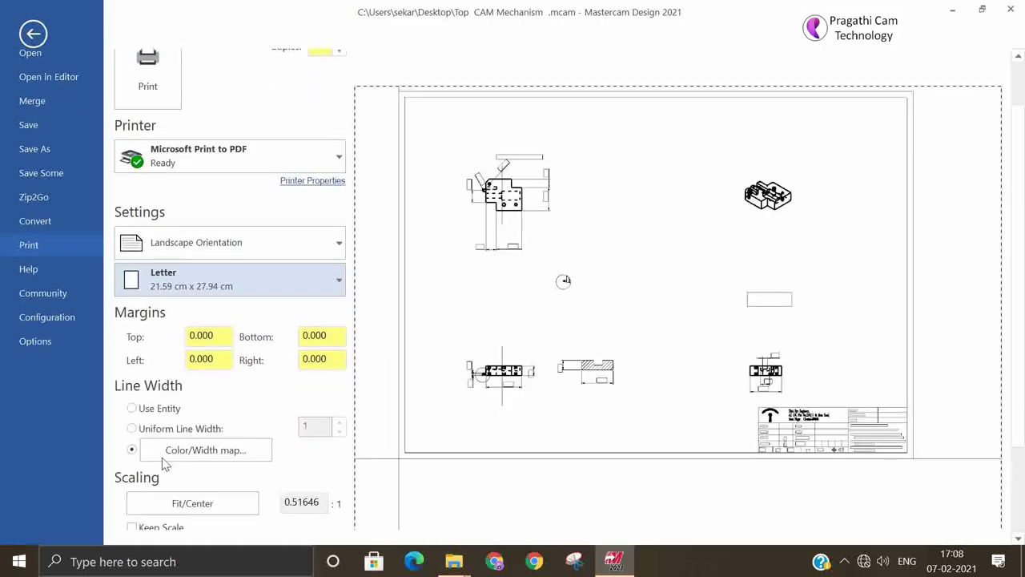
pyautogui.click(160, 486)
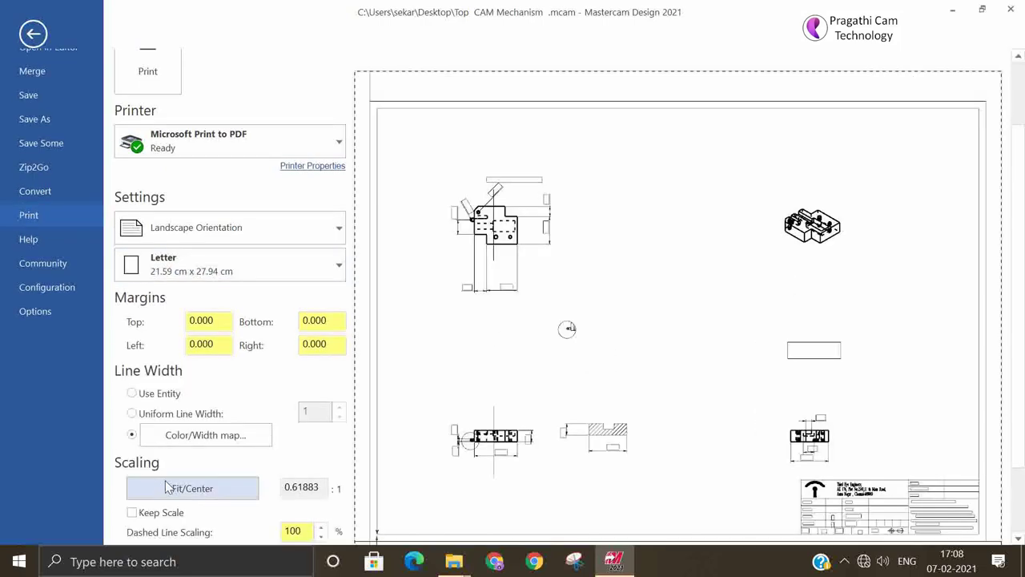
# - Print the drawing to a PDF named "drg file" in the Saved Pictures folder
pyautogui.click(147, 71)
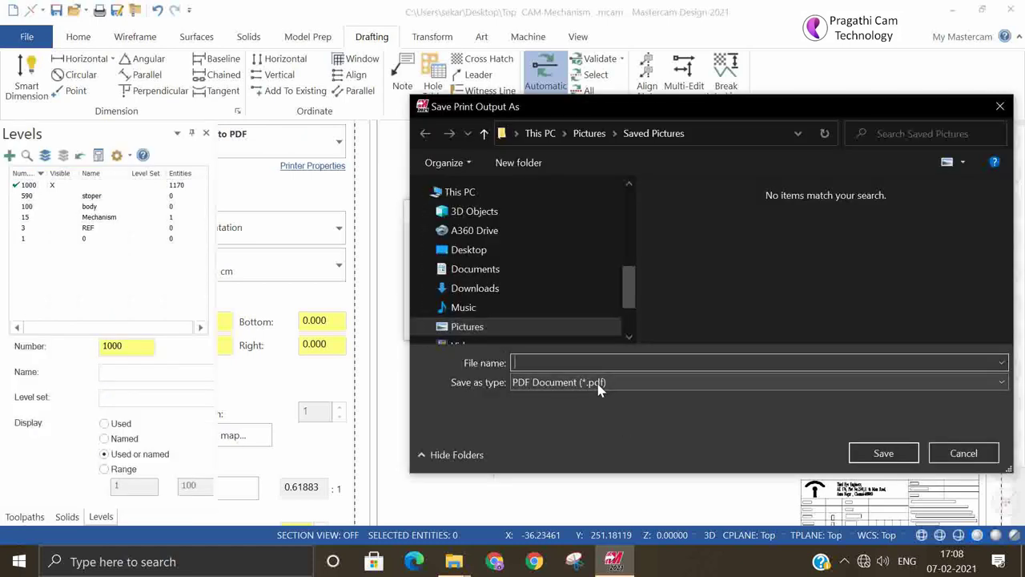
pyautogui.write('dr')
pyautogui.write('g file')
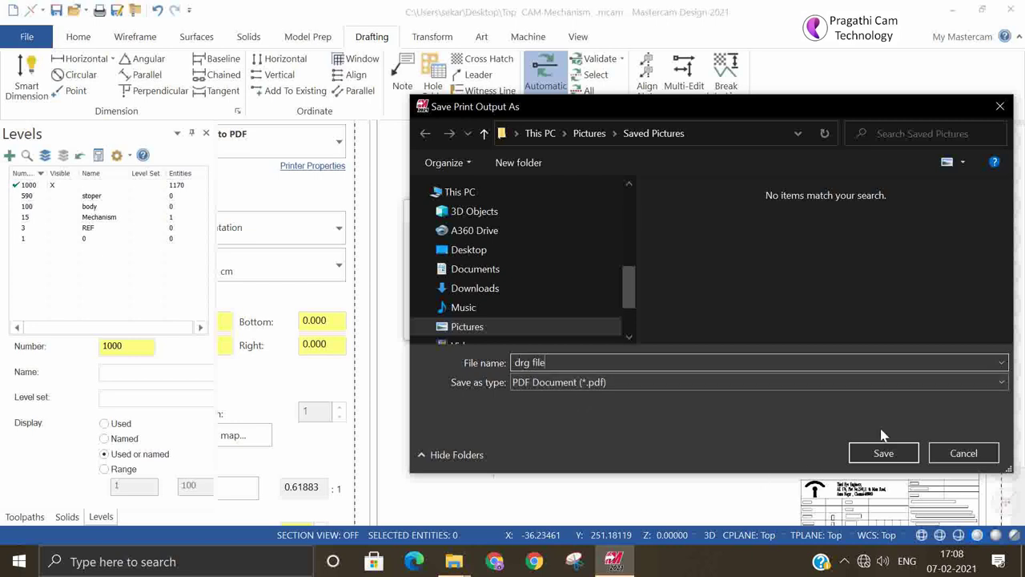
pyautogui.click(881, 452)
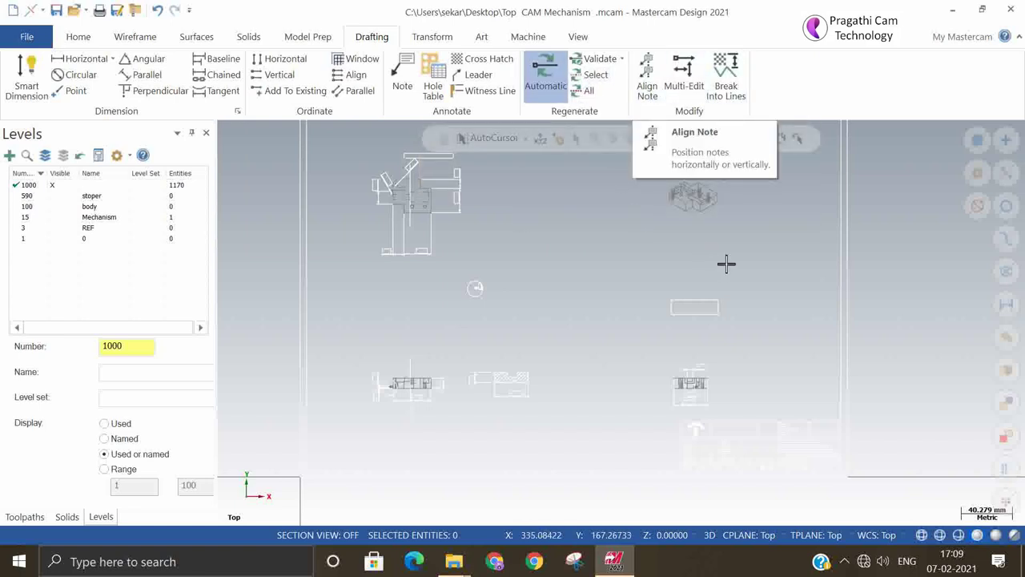
# - Switch to the desktop and look for the printed PDF in New folder, closing that folder again
pyautogui.click(952, 10)
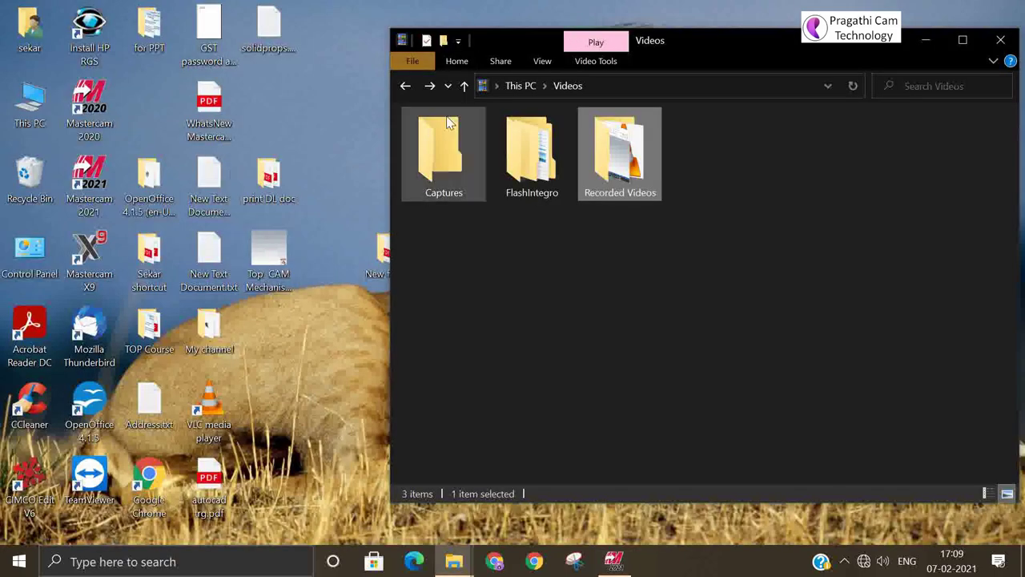
pyautogui.click(926, 41)
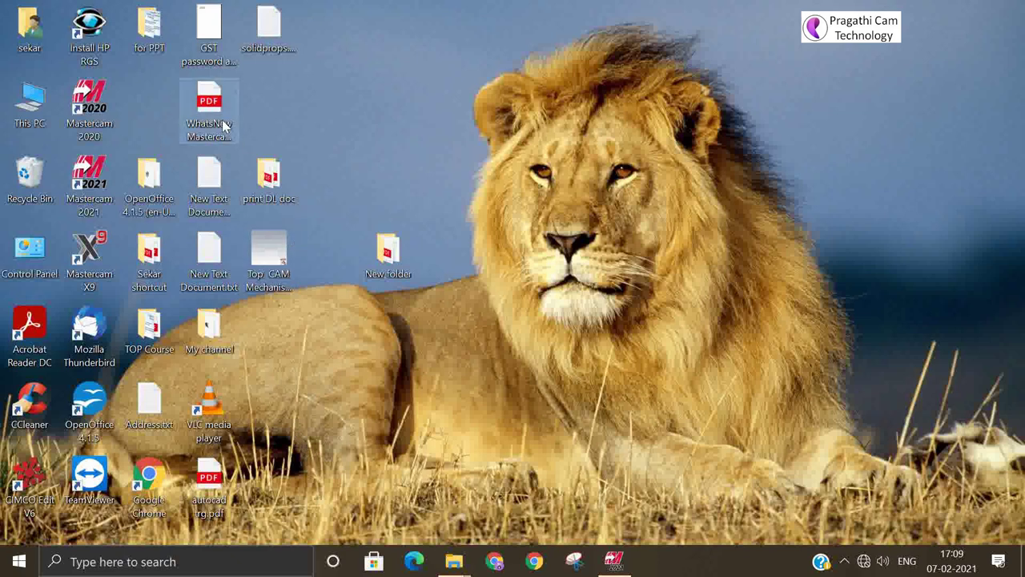
pyautogui.doubleClick(387, 254)
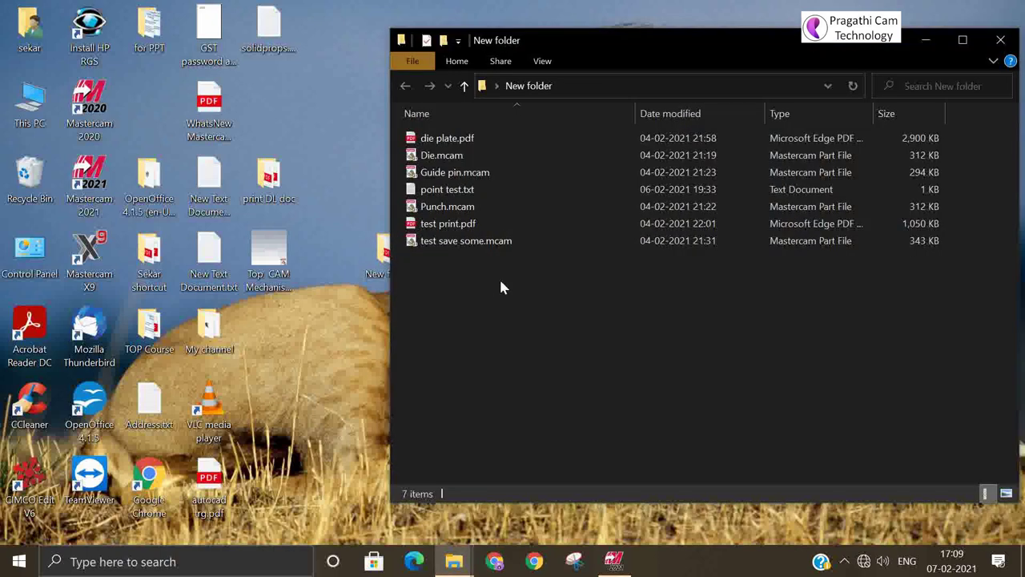
pyautogui.click(1001, 40)
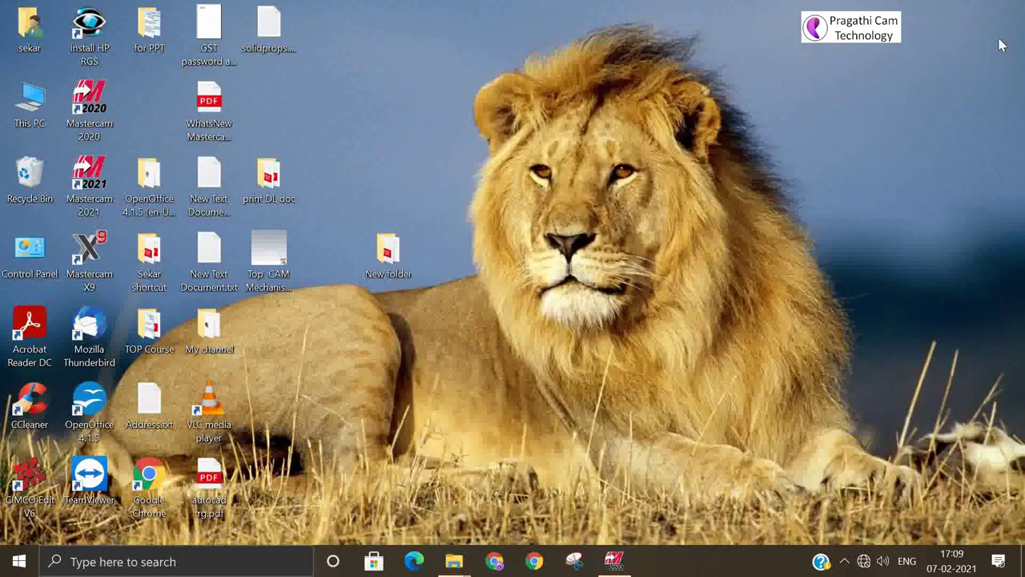
# - Return to Mastercam and start another print to check the PDF's save folder, cancelling the print output
pyautogui.click(614, 560)
pyautogui.click(27, 36)
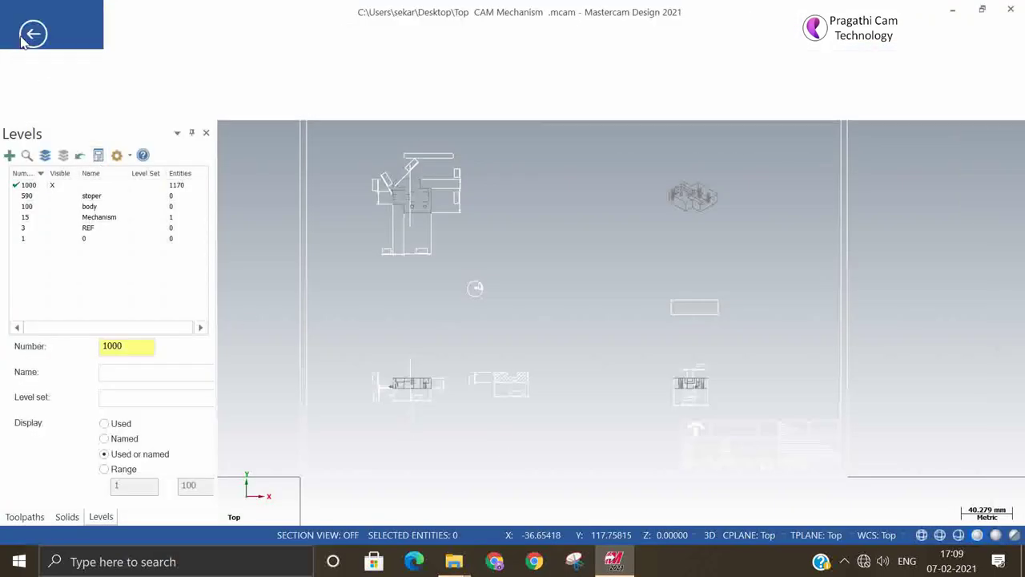
pyautogui.click(52, 305)
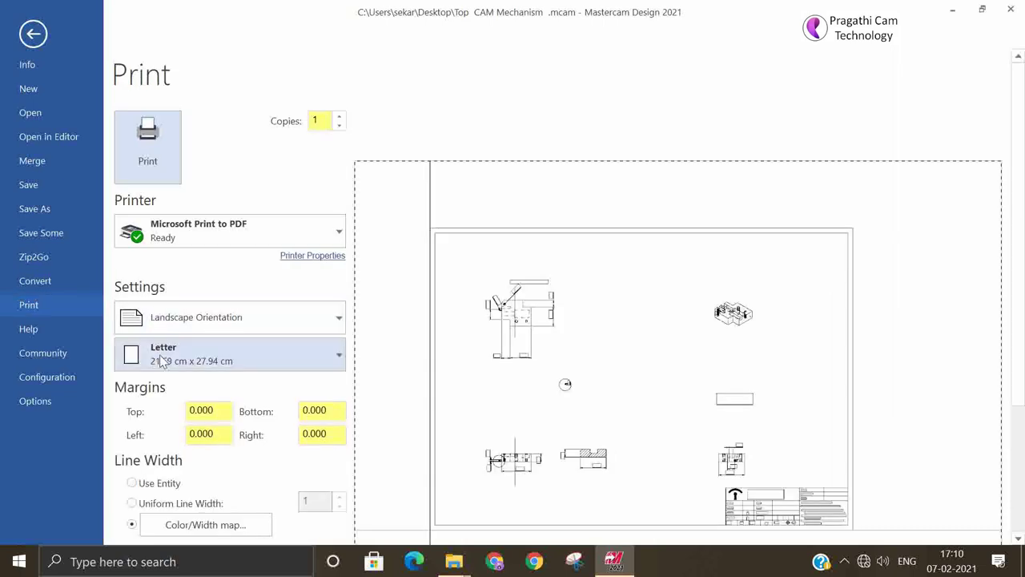
pyautogui.click(167, 157)
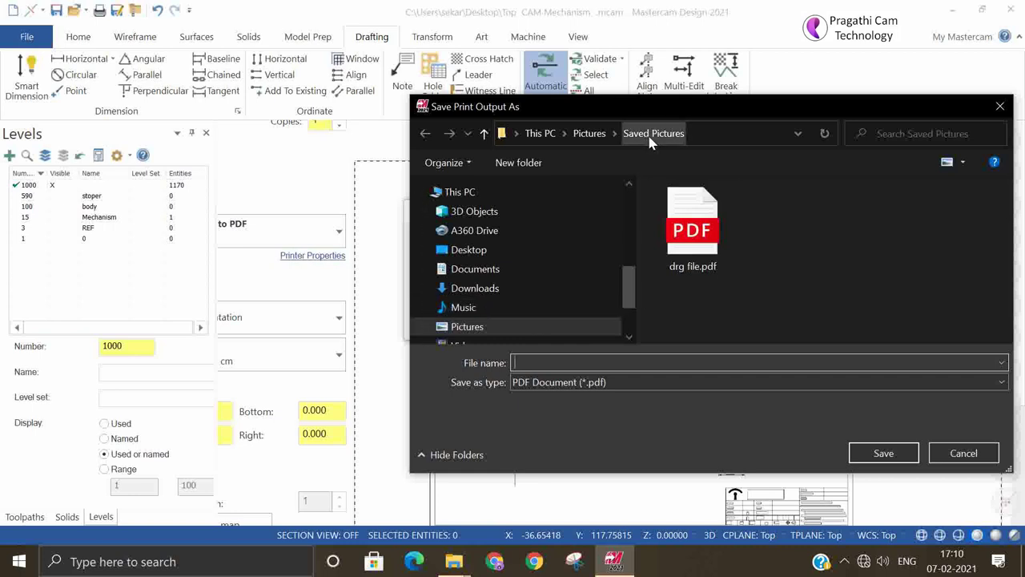
pyautogui.click(1000, 106)
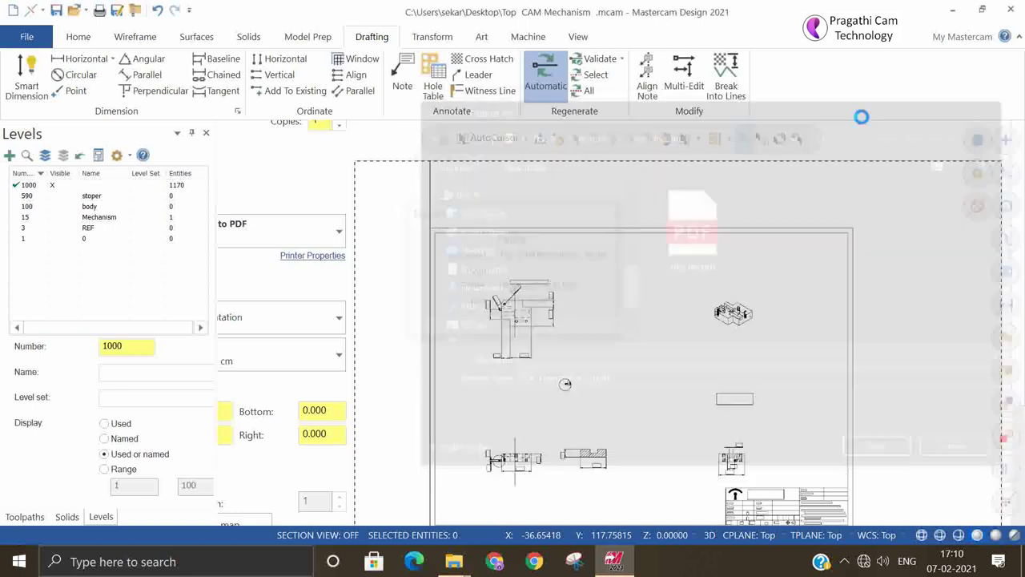
pyautogui.click(532, 314)
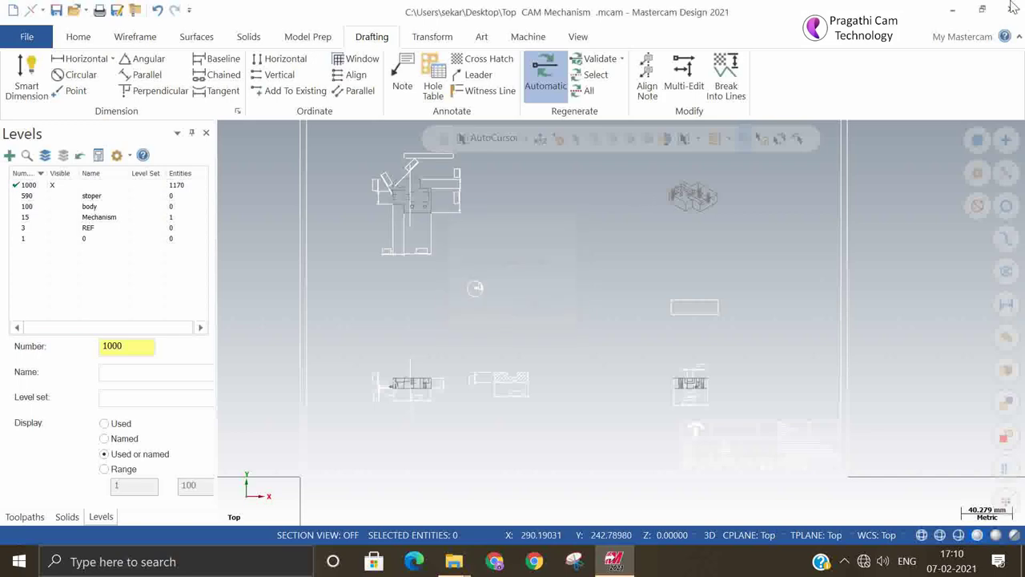
# - Switch to File Explorer and open drg file.pdf from This PC > Pictures > Saved Pictures
pyautogui.click(952, 9)
pyautogui.doubleClick(27, 109)
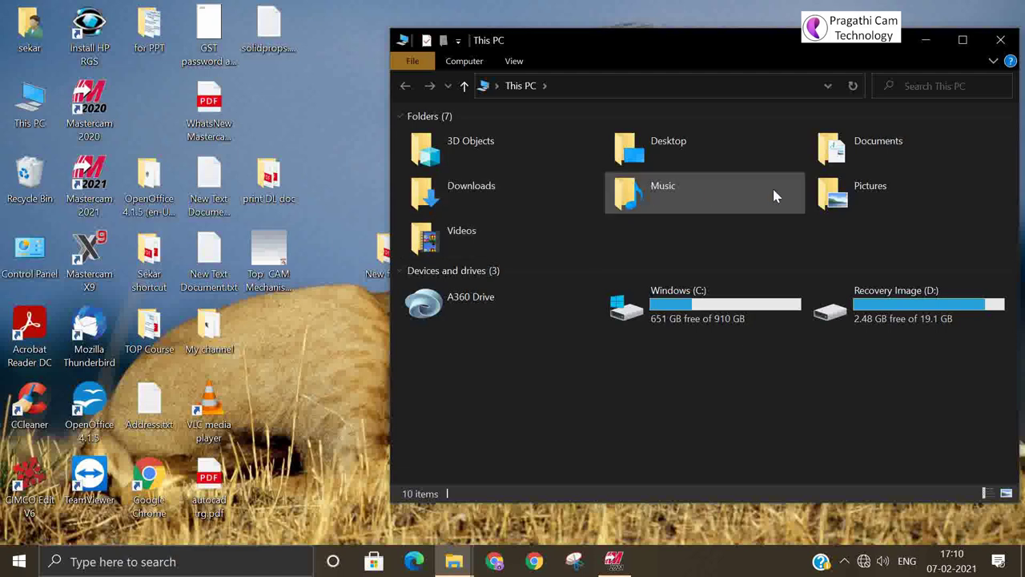
pyautogui.doubleClick(836, 194)
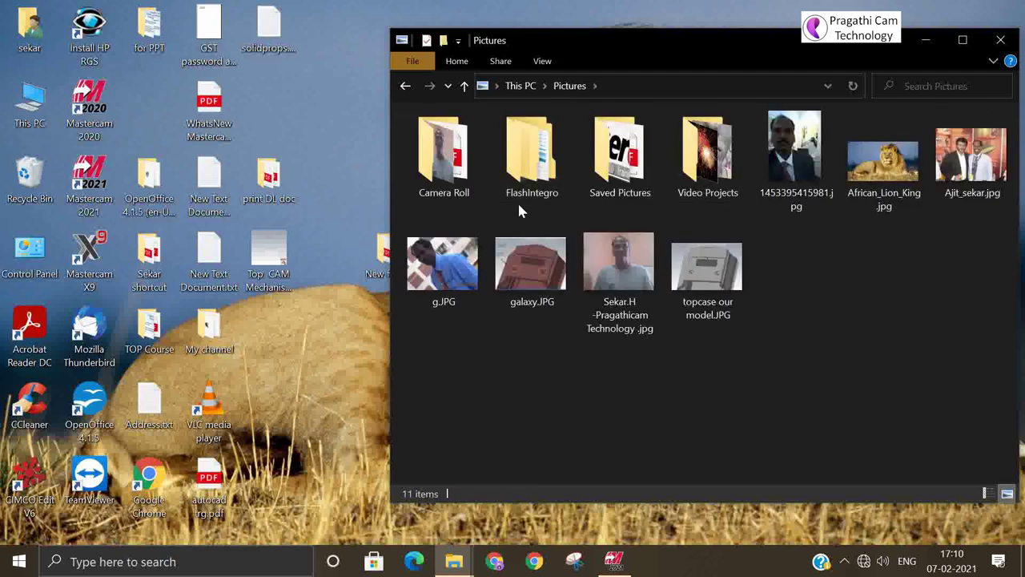
pyautogui.doubleClick(628, 189)
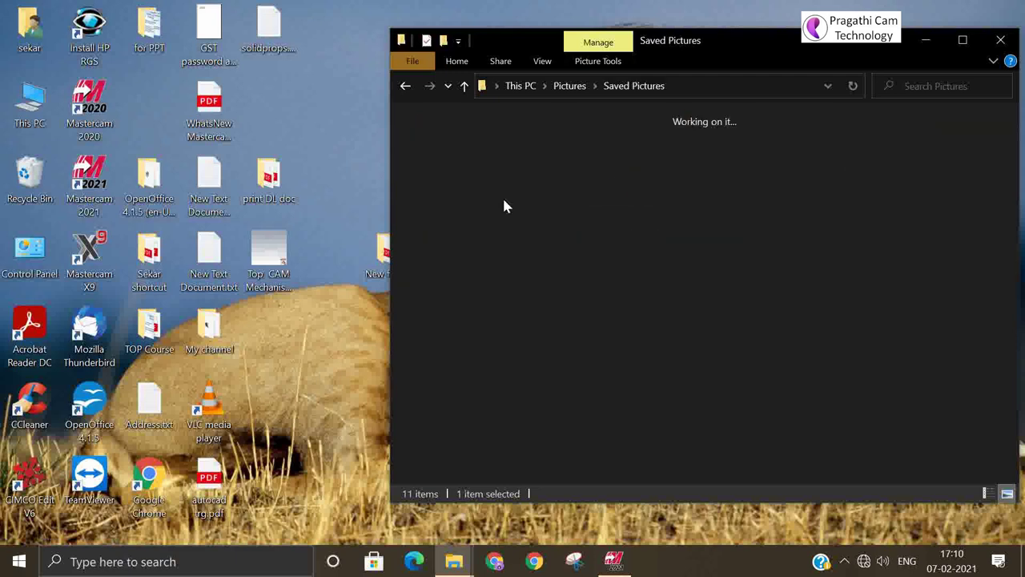
pyautogui.doubleClick(543, 176)
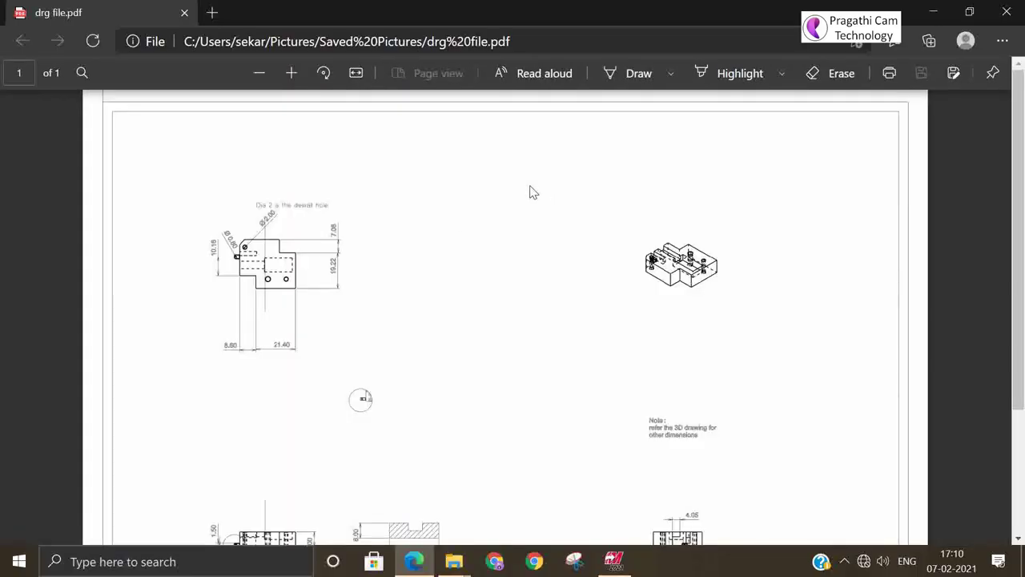
# - Examine the printed drawing's views, dimensions, note and title block, and close the PDF
pyautogui.scroll(-3, 360, 329)
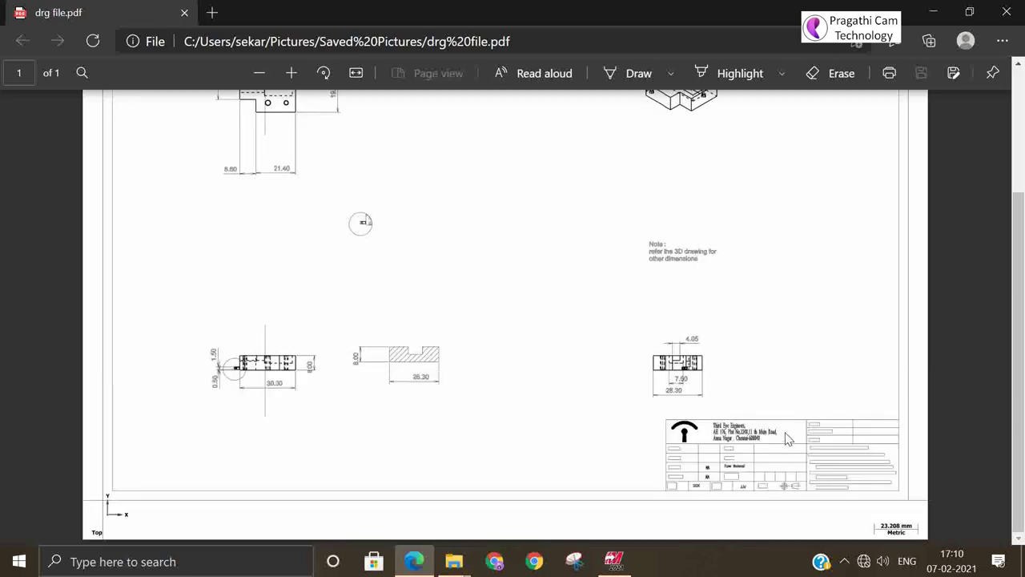
pyautogui.scroll(3, 799, 445)
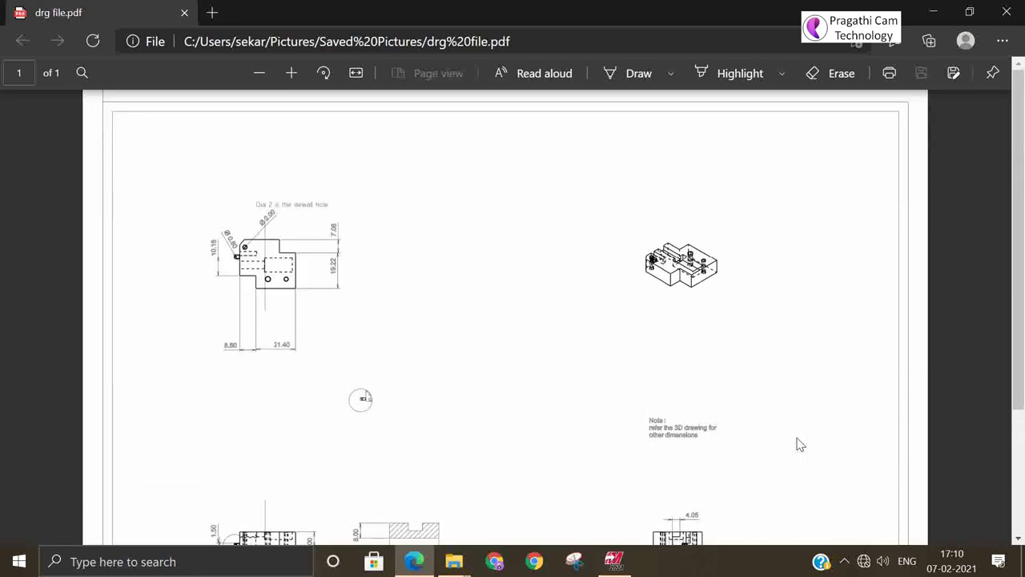
pyautogui.scroll(-3, 796, 444)
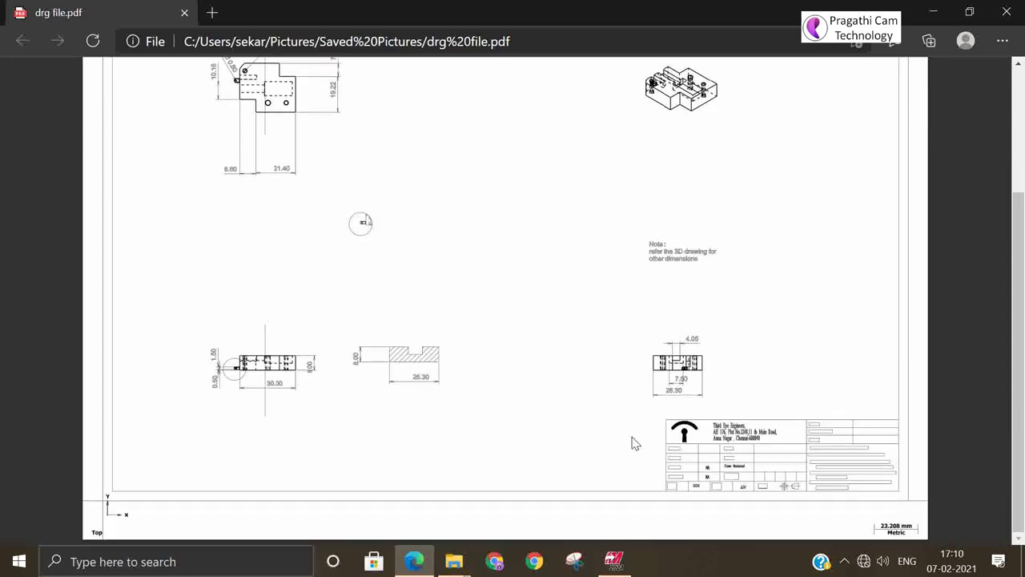
pyautogui.click(1007, 13)
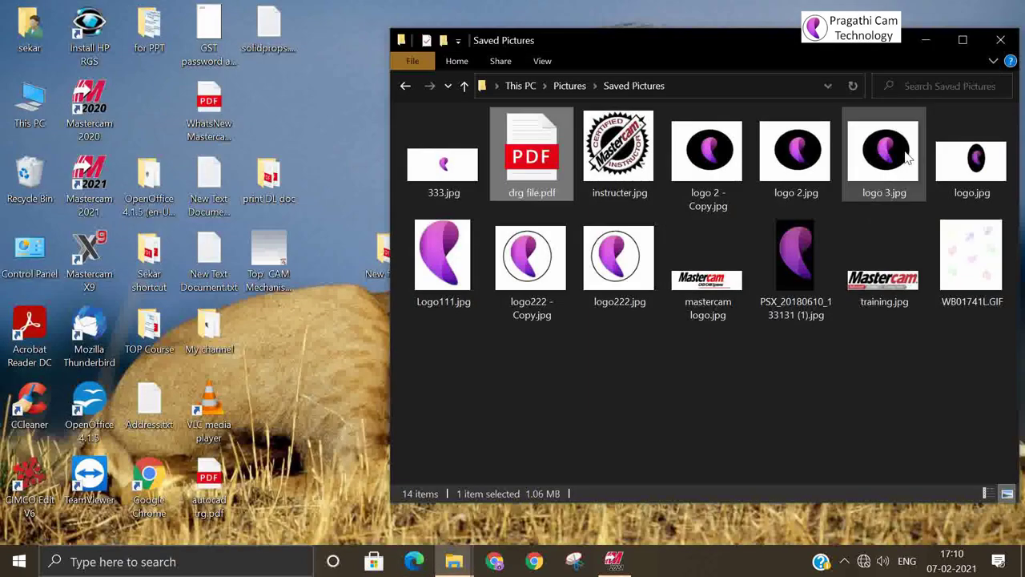
# - Close the Saved Pictures folder, switch back to Mastercam and start a new empty part file
pyautogui.click(1001, 39)
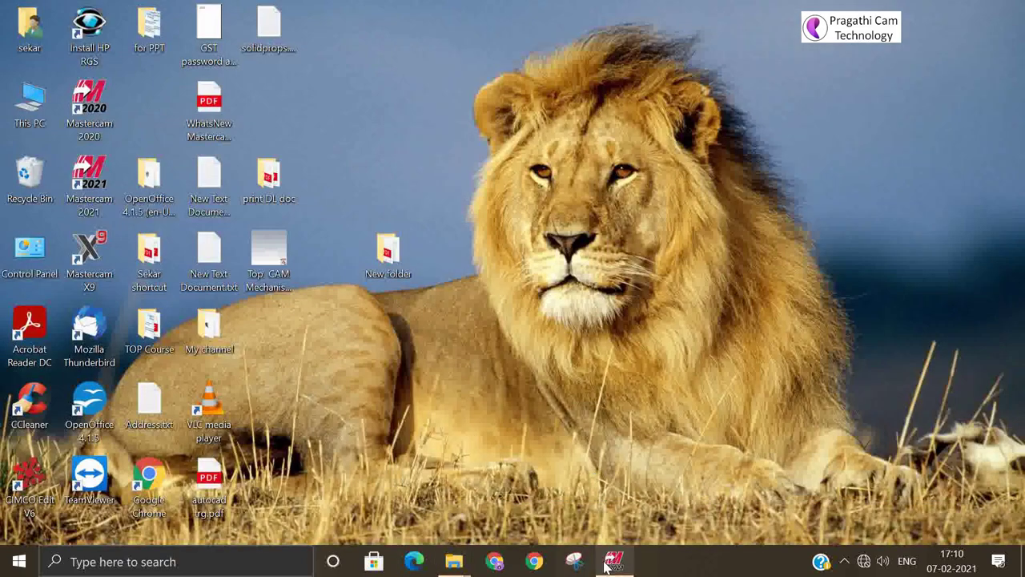
pyautogui.click(614, 561)
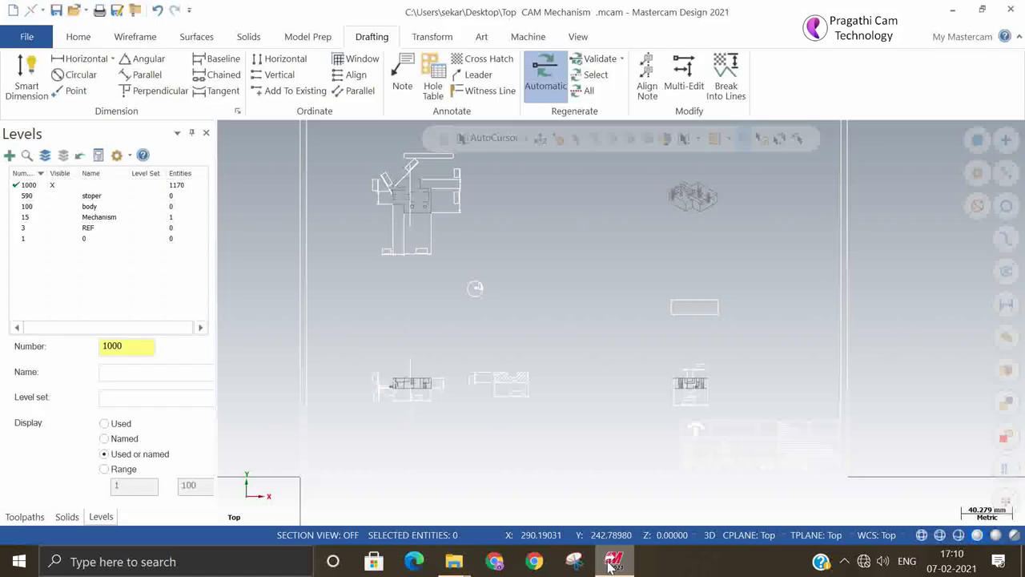
pyautogui.click(13, 9)
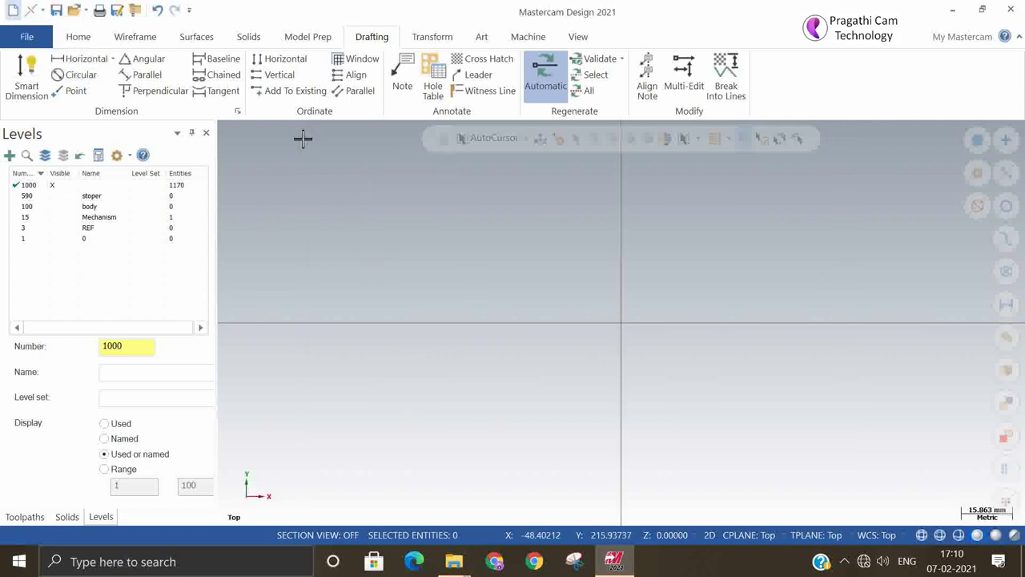